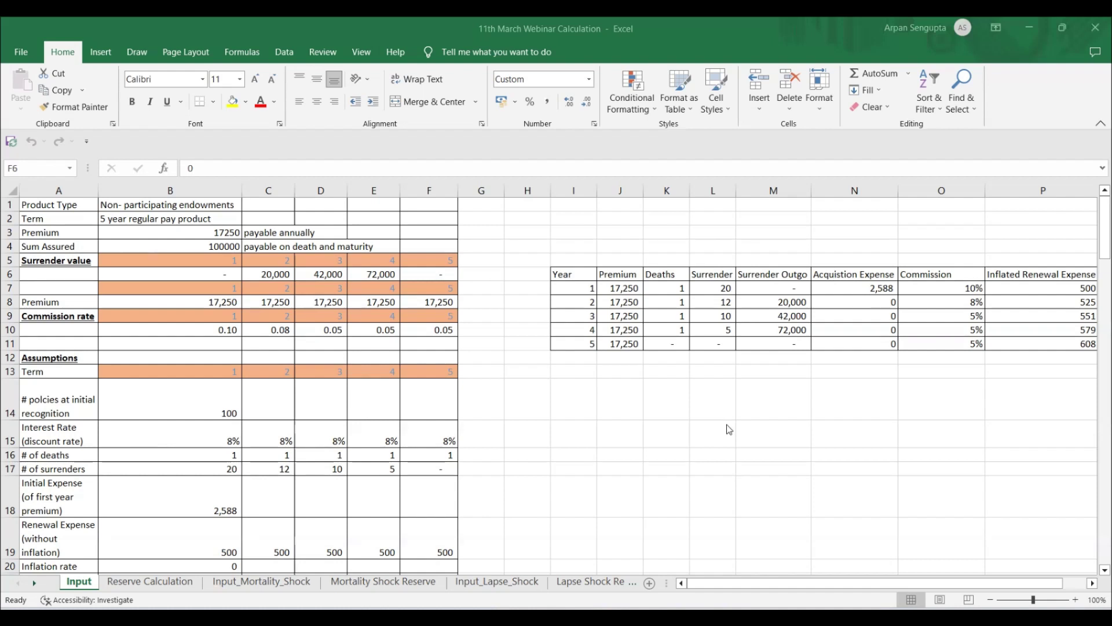
Check the sum assured input and the source references of the year 1 premium, deaths and surrender cells in the yearly table
key("ctrl+c")
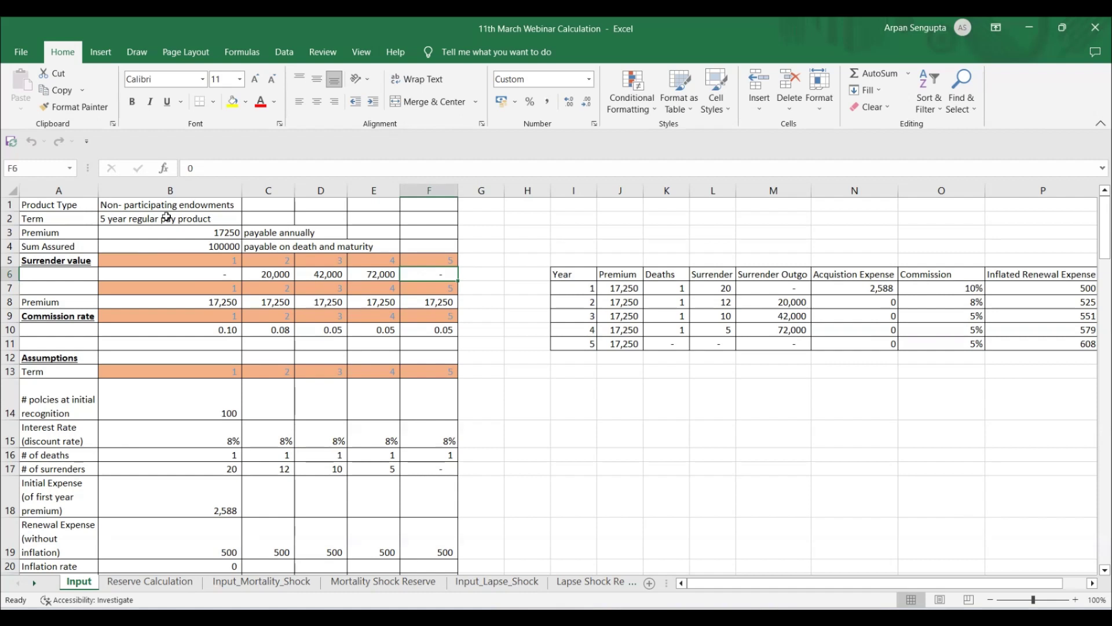
left_click(200, 247)
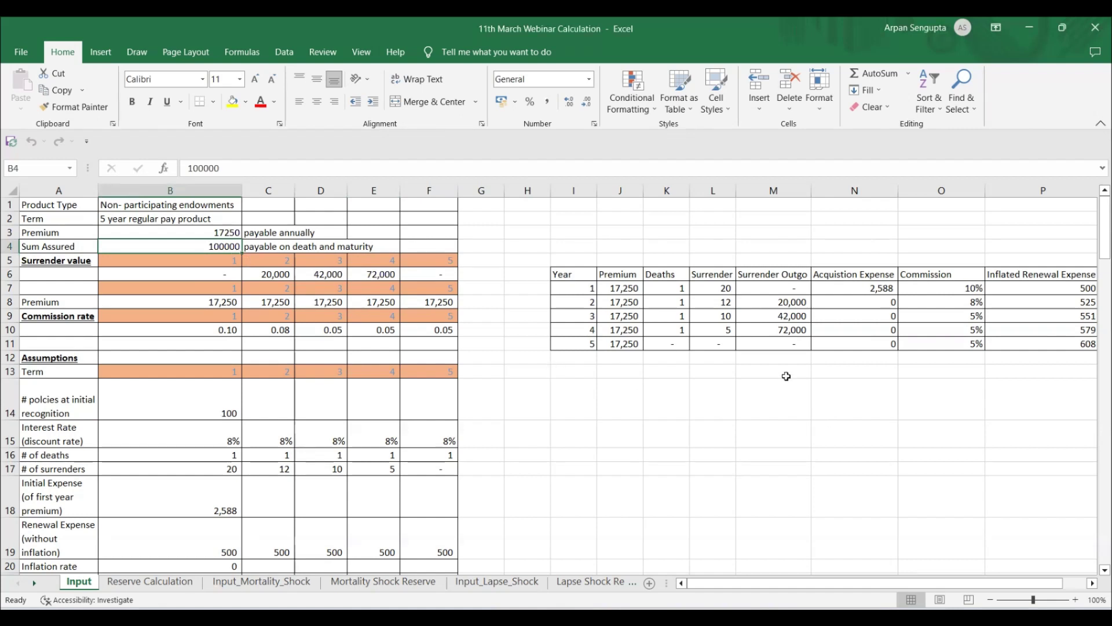
left_click(628, 290)
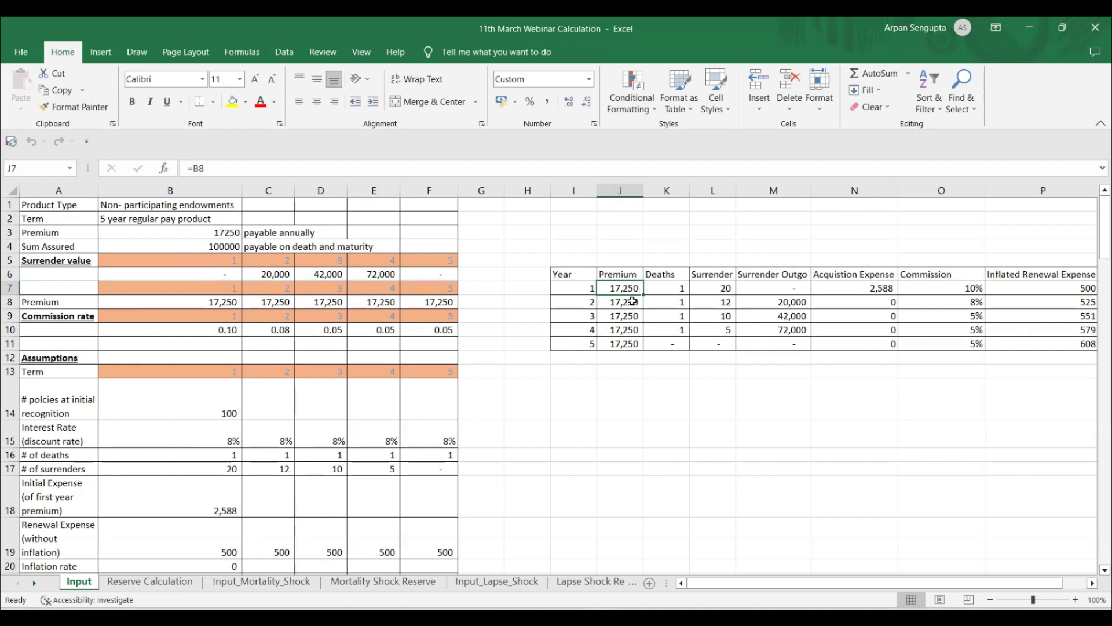
left_click(643, 389)
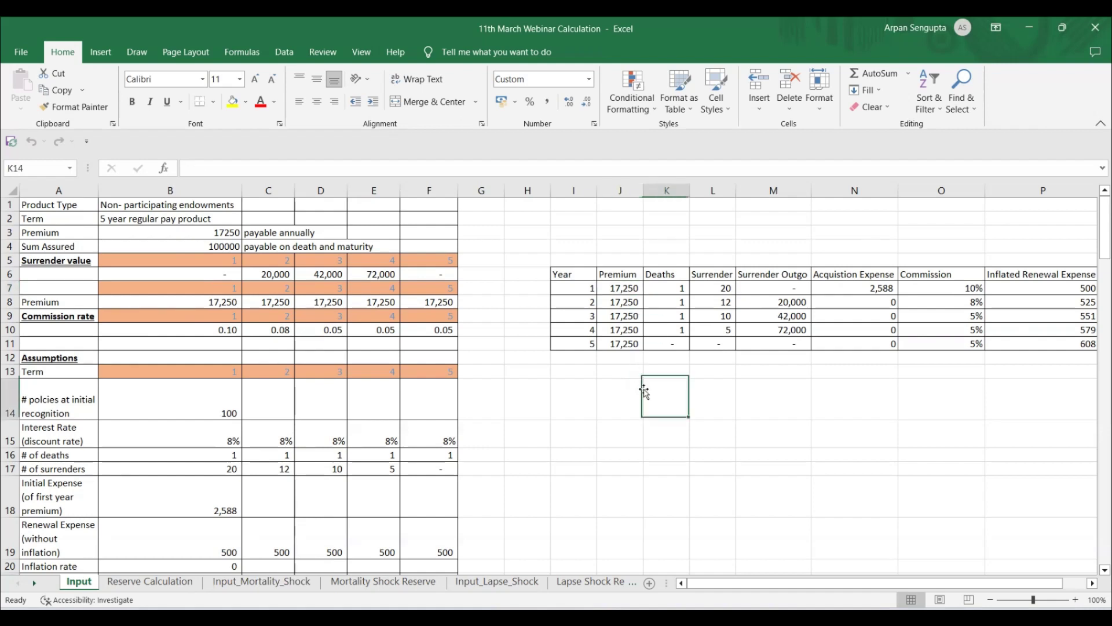
left_click(668, 286)
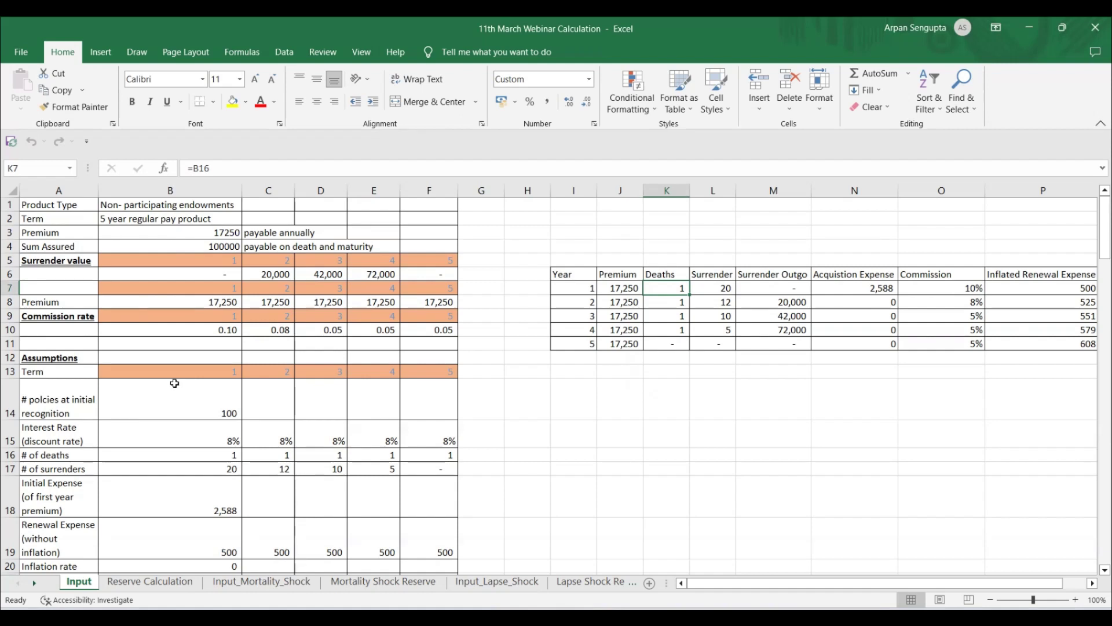
left_click(702, 287)
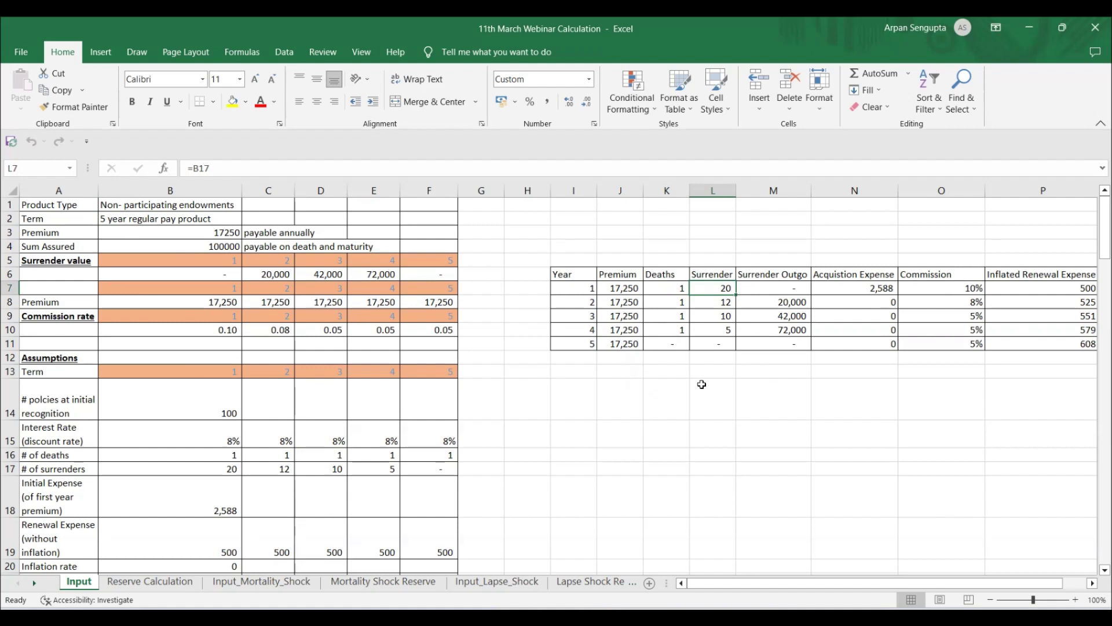
Inspect the source references of the surrender outgo for years 1 to 4 and the year 1 acquisition expense
left_click(786, 305)
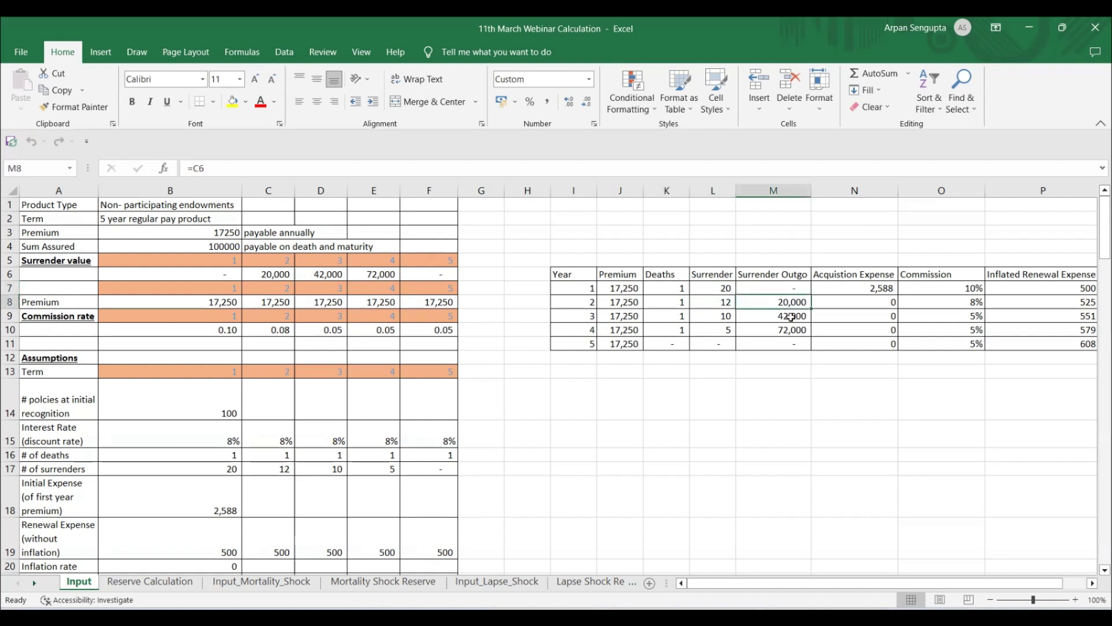
left_click(785, 288)
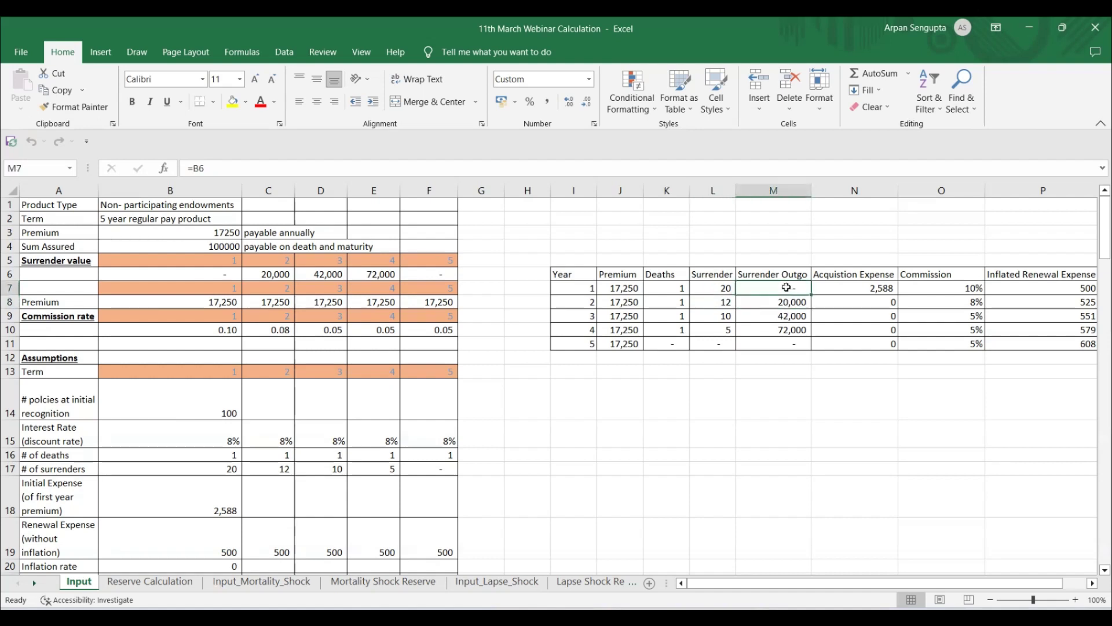
left_click(793, 316)
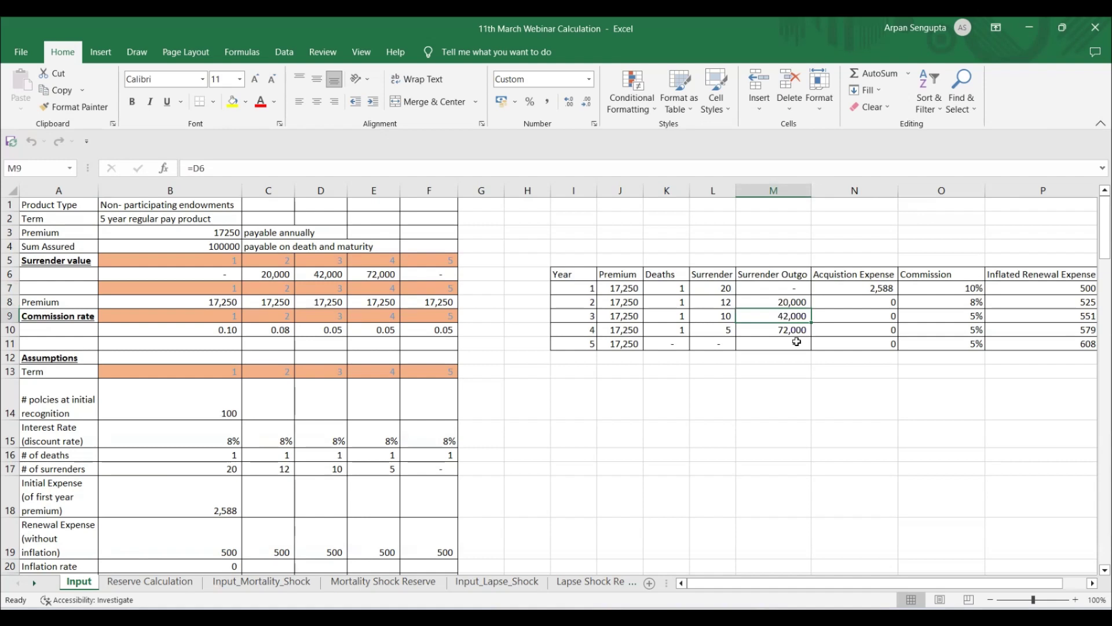
left_click(792, 331)
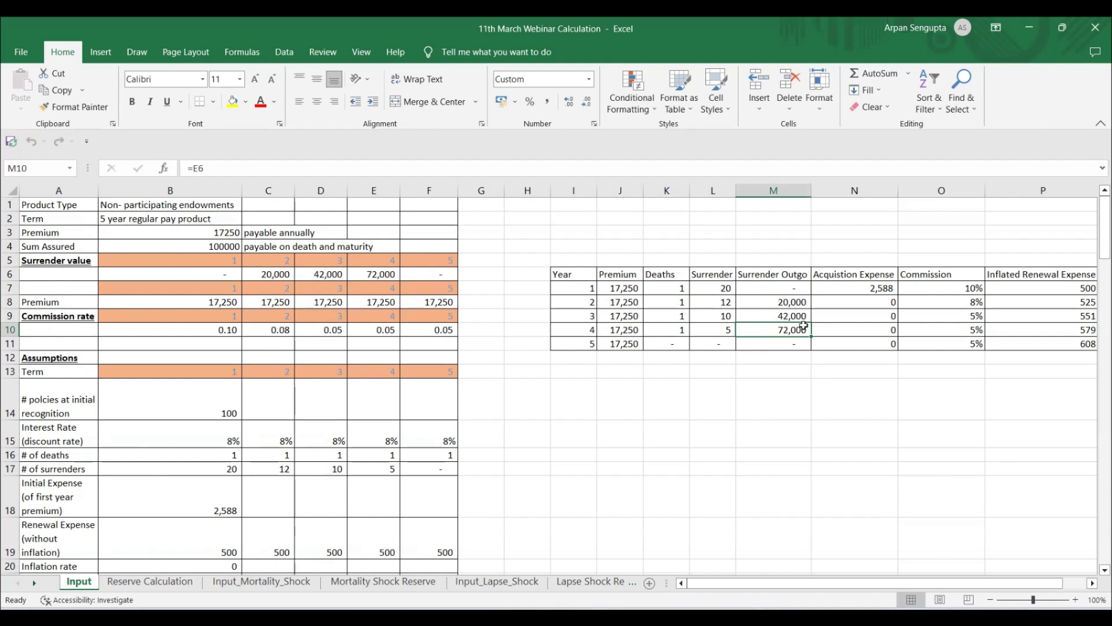
left_click(849, 288)
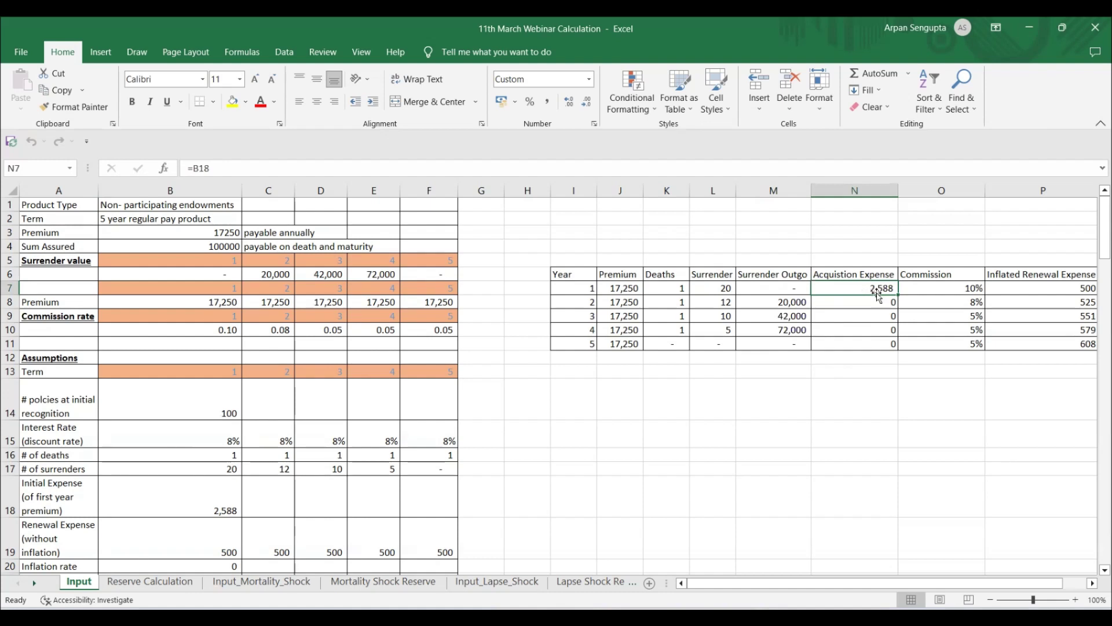
Inspect the commission rate references for years 1 to 4 in the yearly table
left_click(941, 249)
key("Right")
key("Right")
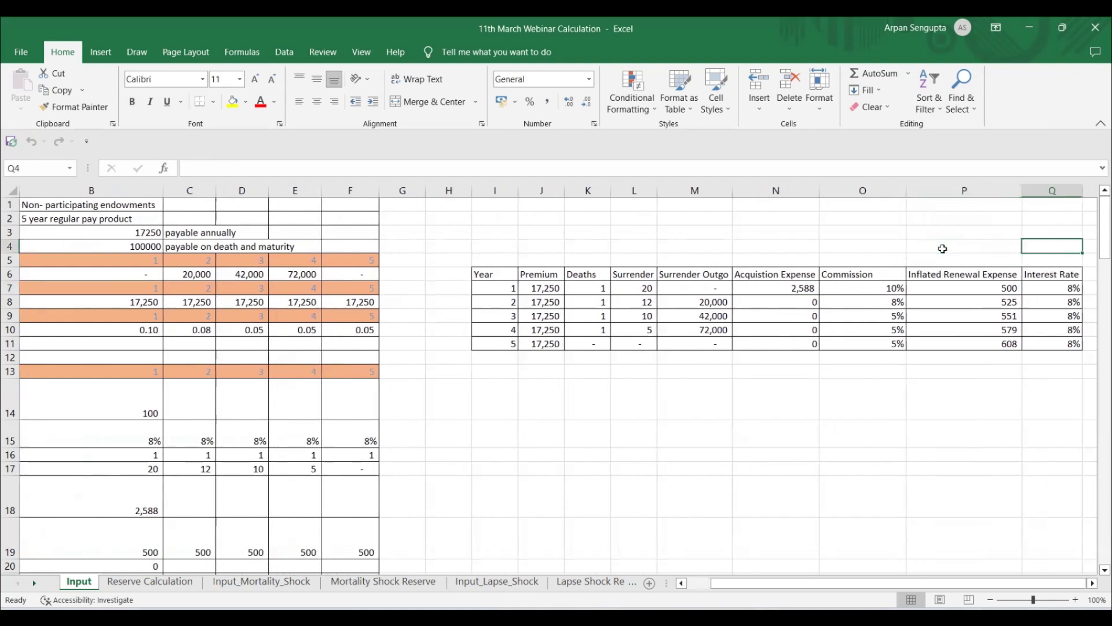
left_click(858, 287)
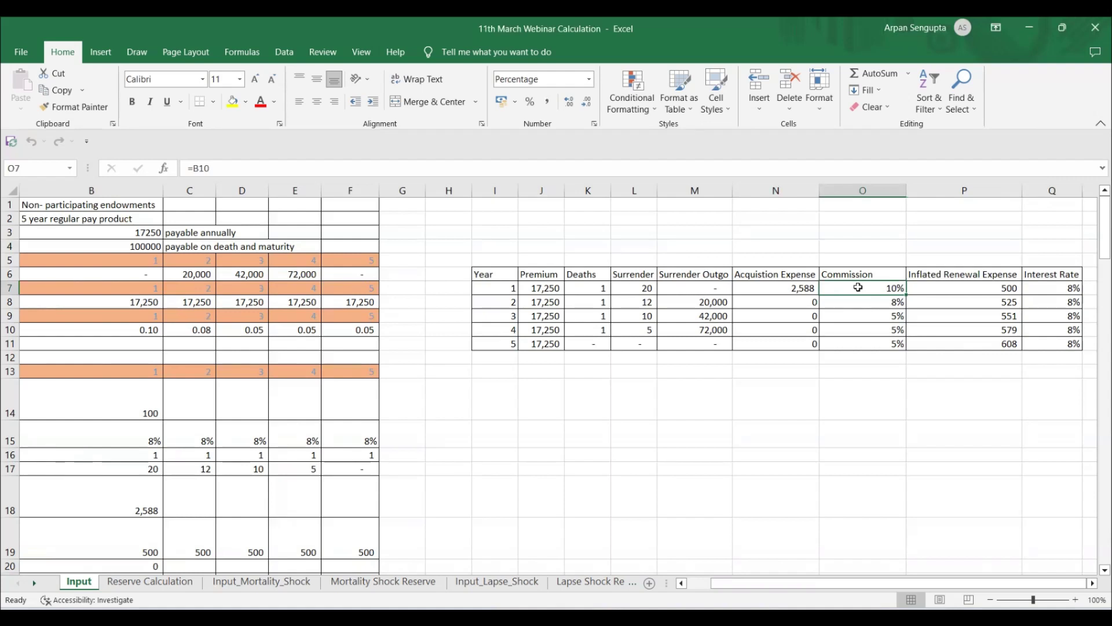
left_click(858, 302)
left_click(858, 314)
left_click(860, 302)
left_click(859, 316)
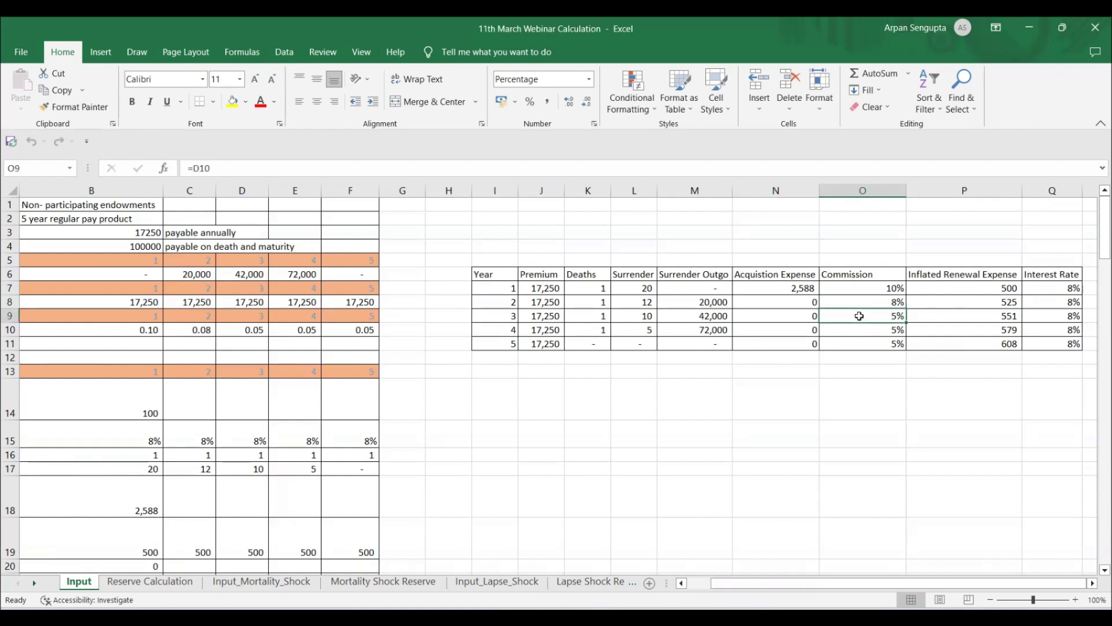
left_click(855, 334)
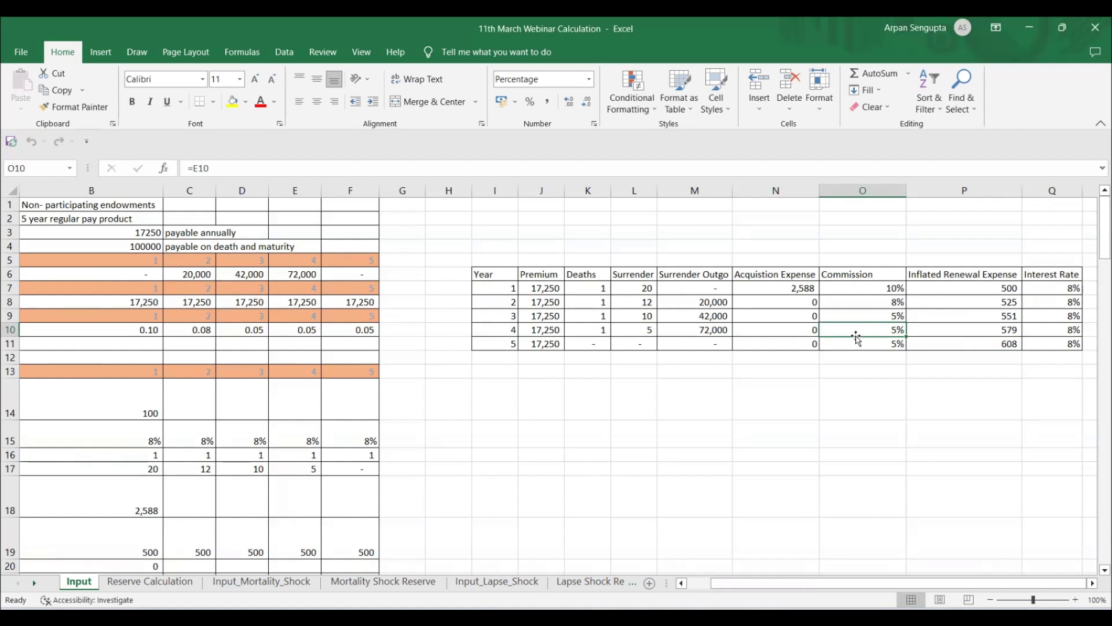
Inspect the inflated renewal expense references for years 1 to 3 in the yearly table
left_click(992, 291)
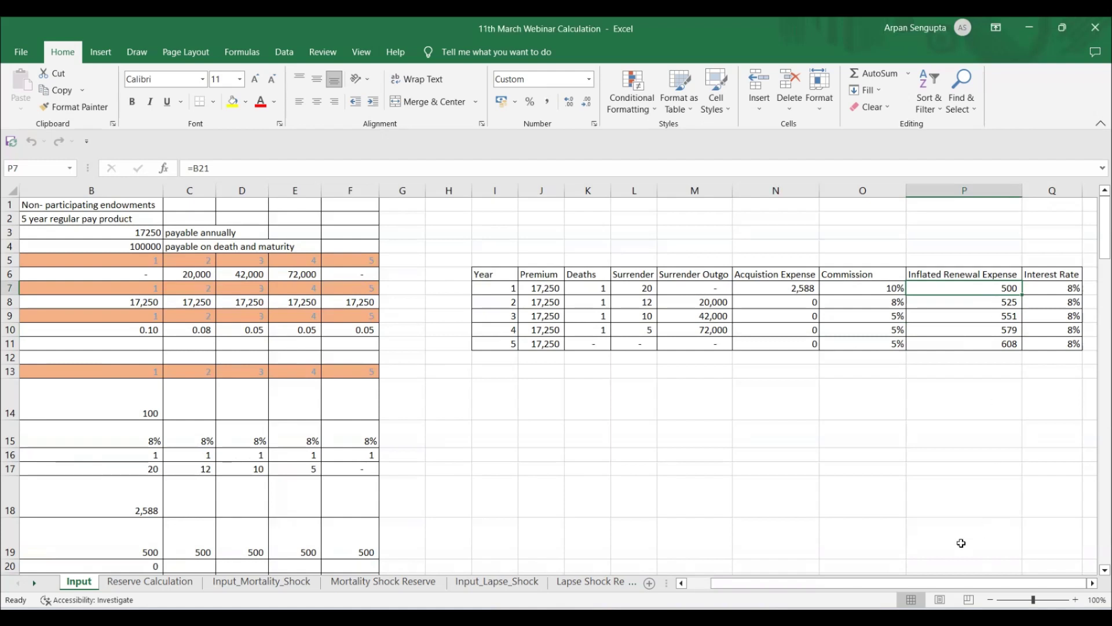
left_click(968, 299)
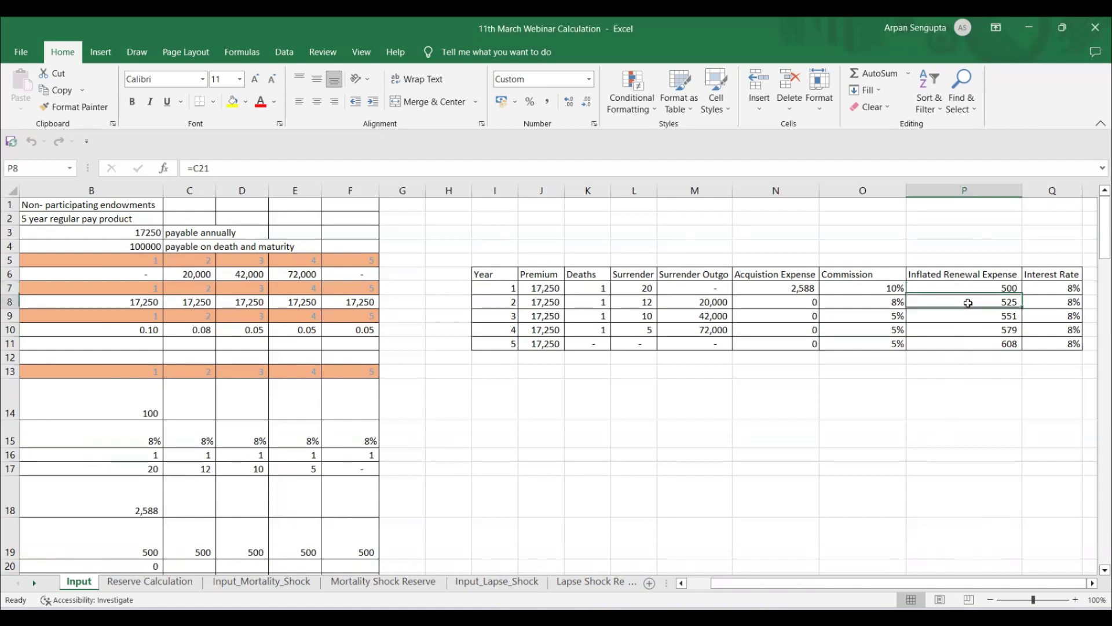
left_click(976, 317)
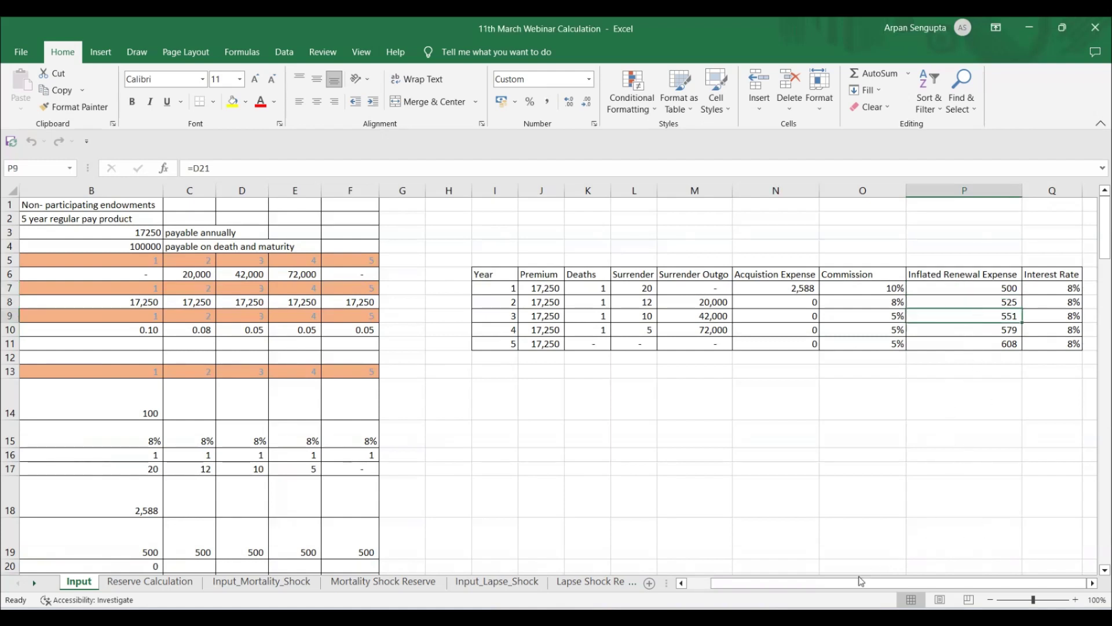
left_click_drag(845, 584, 821, 584)
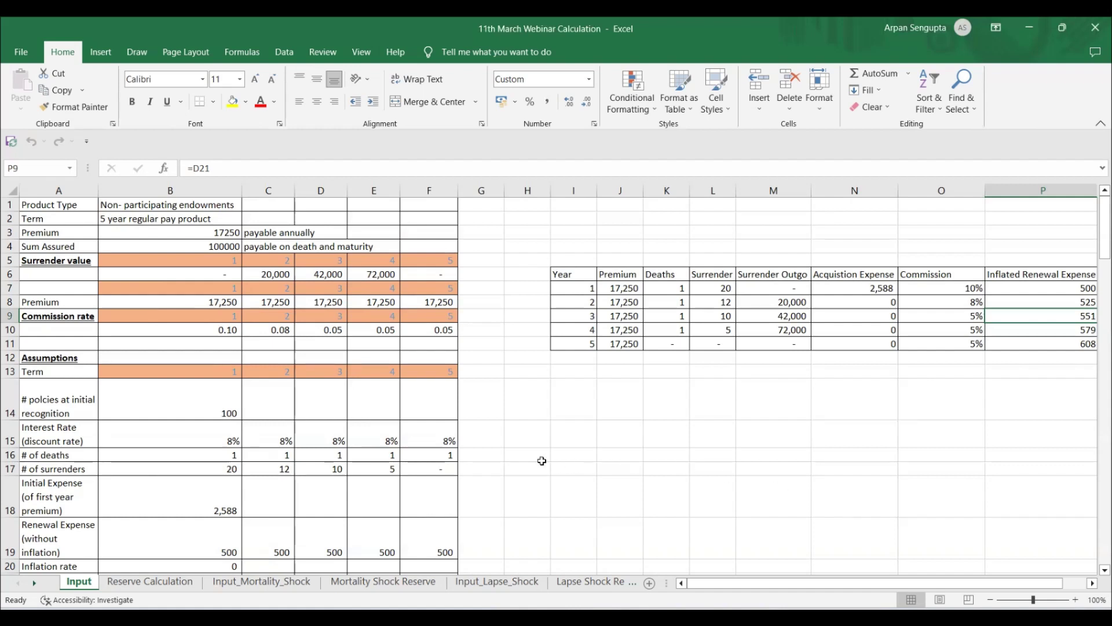
Read assumption notes 1 to 3 in cells A25 to A27, beneath the assumptions table
left_click(418, 438)
key("Left")
key("Left")
key("Left")
key("Left")
key("Left")
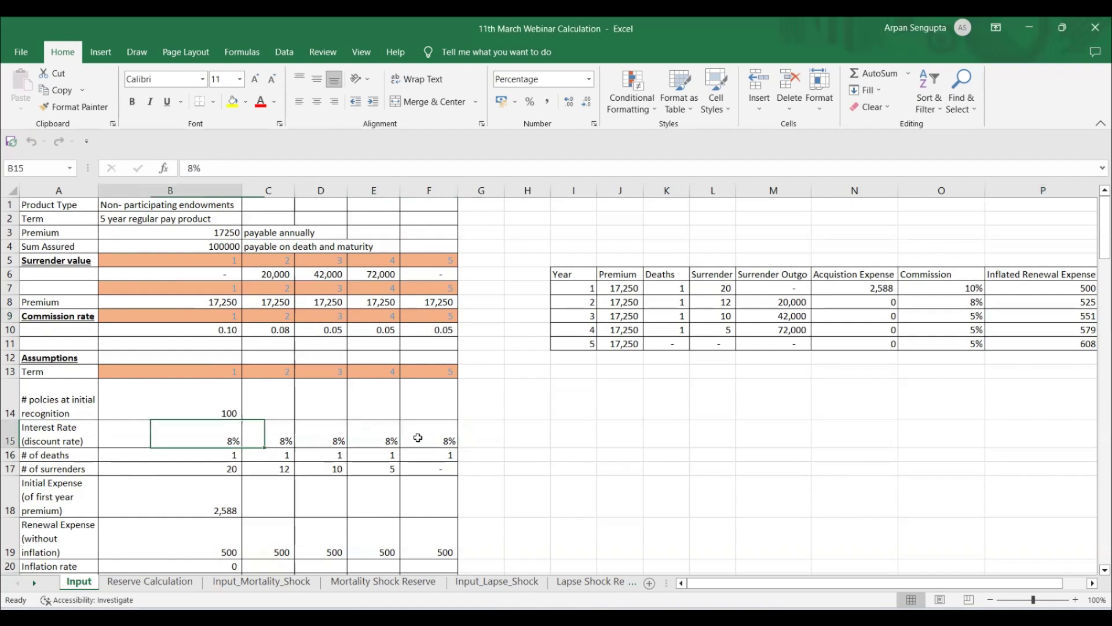
key("Down")
key("Down")
key("Down")
key("Down")
key("Down")
key("Down")
key("Down")
key("Down")
key("Down")
key("Down")
key("Down")
key("Down")
key("Down")
key("Down")
key("Down")
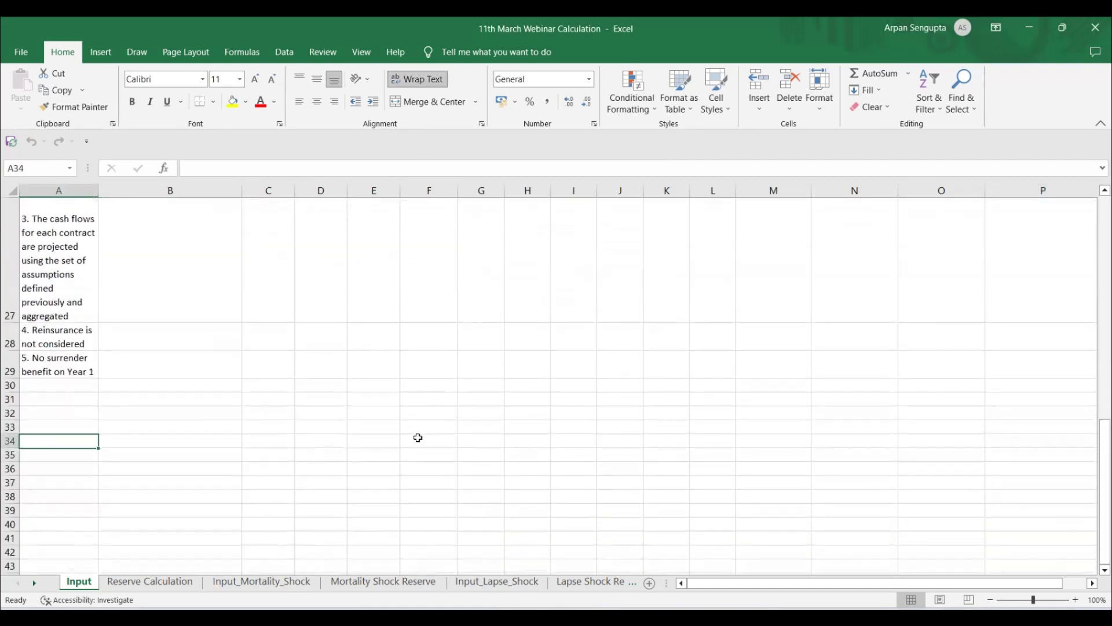
key("Up")
key("Up")
key("Up")
key("Up")
key("Up")
key("Up")
key("Up")
key("Up")
key("Up")
key("Up")
key("Up")
key("Down")
key("Down")
key("Down")
key("Down")
key("Down")
key("Down")
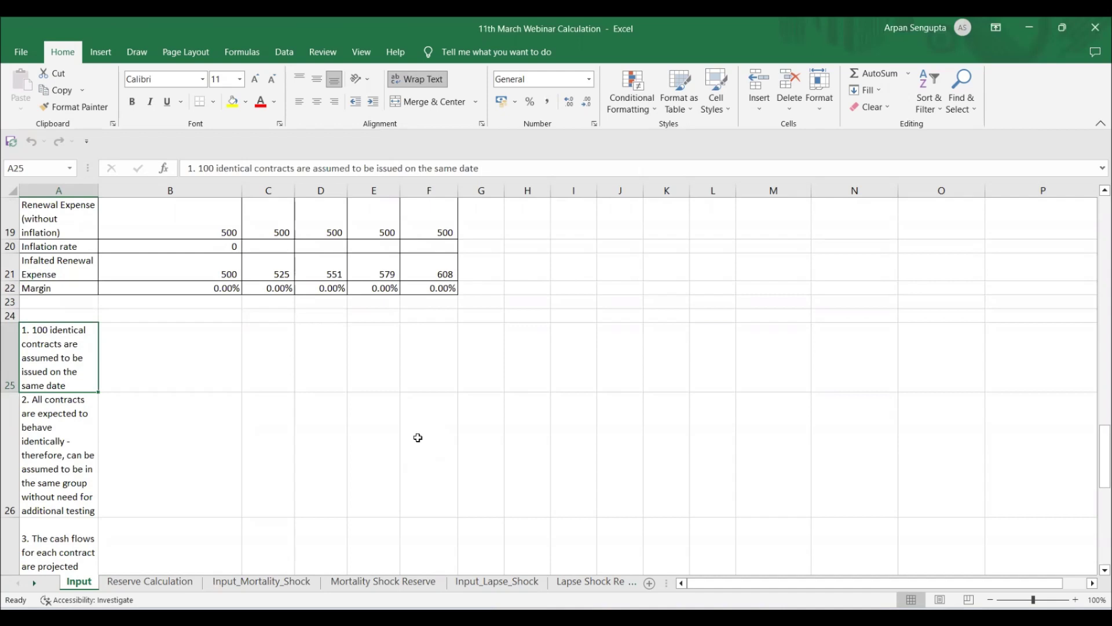
key("Down")
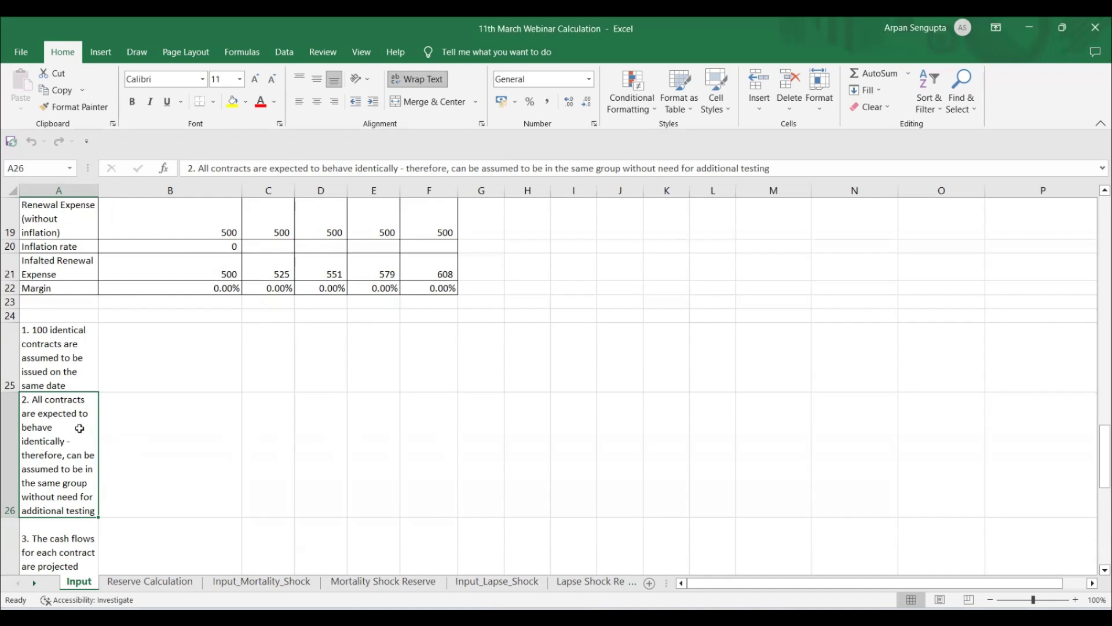
key("Down")
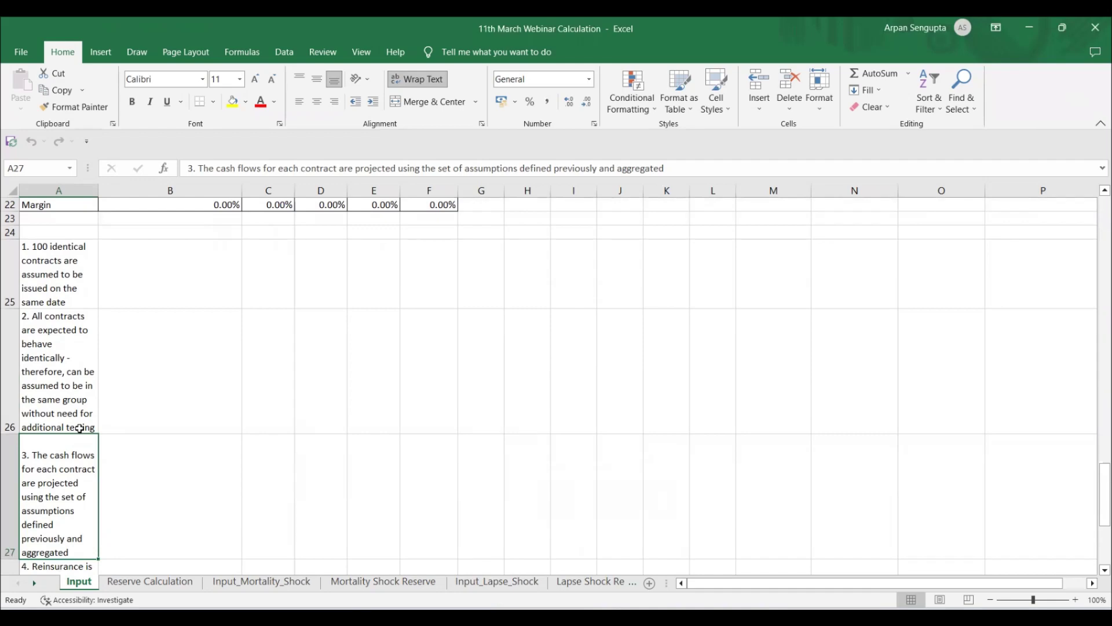
Read assumption notes 4 and 5 on reinsurance and the year 1 surrender benefit in cells A28 and A29
scroll(579, 330, "up", 7)
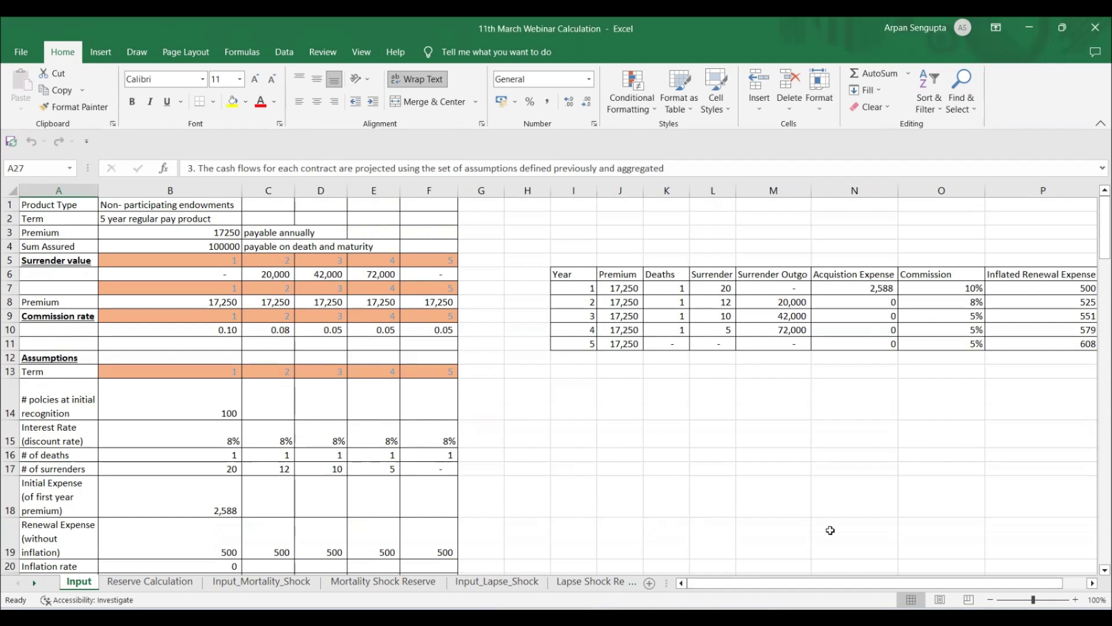
left_click(728, 498)
key("Left")
key("Left")
key("Left")
key("Left")
key("Left")
key("Left")
key("Left")
key("Left")
key("Left")
key("Left")
key("Left")
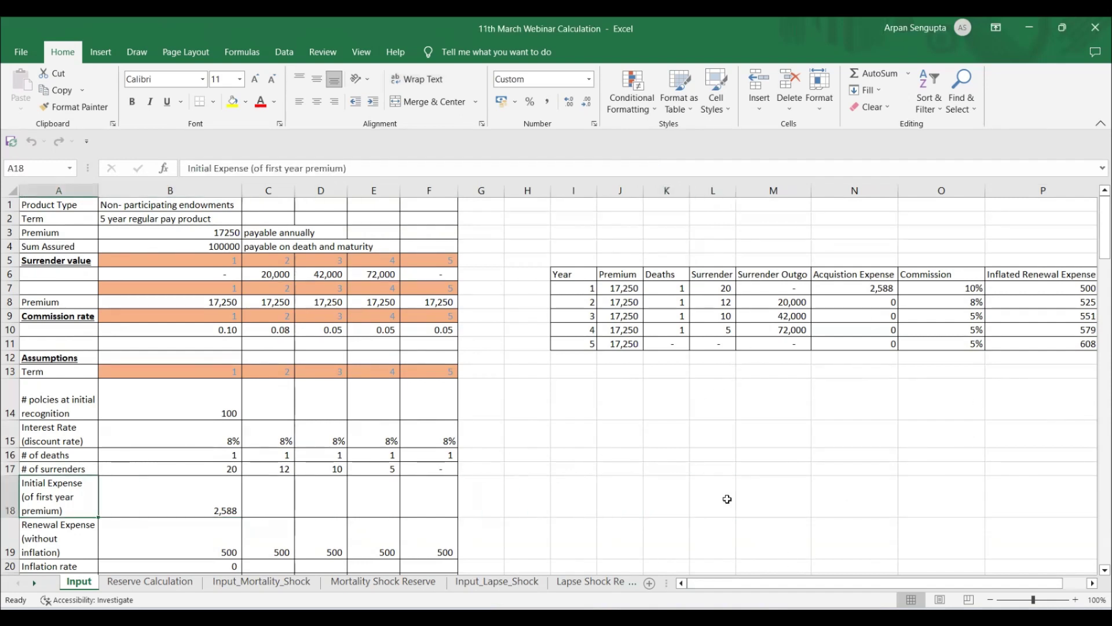
key("Down")
key("Down")
key("Down")
key("Down")
key("Down")
key("Down")
key("Down")
key("Down")
key("Down")
key("Down")
key("Down")
key("Up")
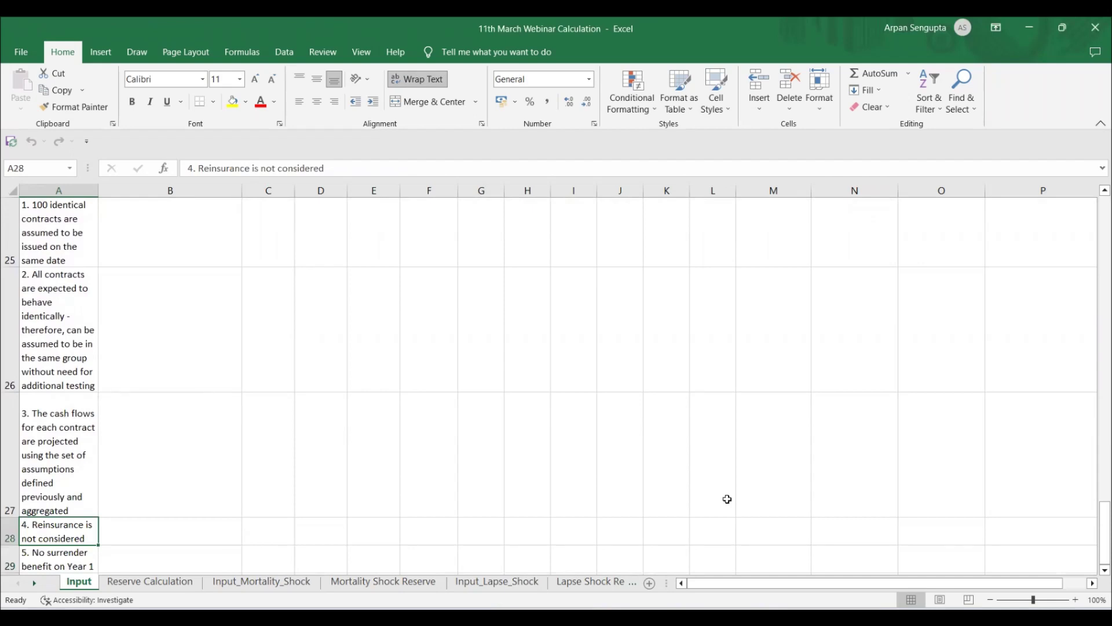
key("Down")
key("Down")
key("Up")
key("Up")
key("Up")
key("Up")
key("Up")
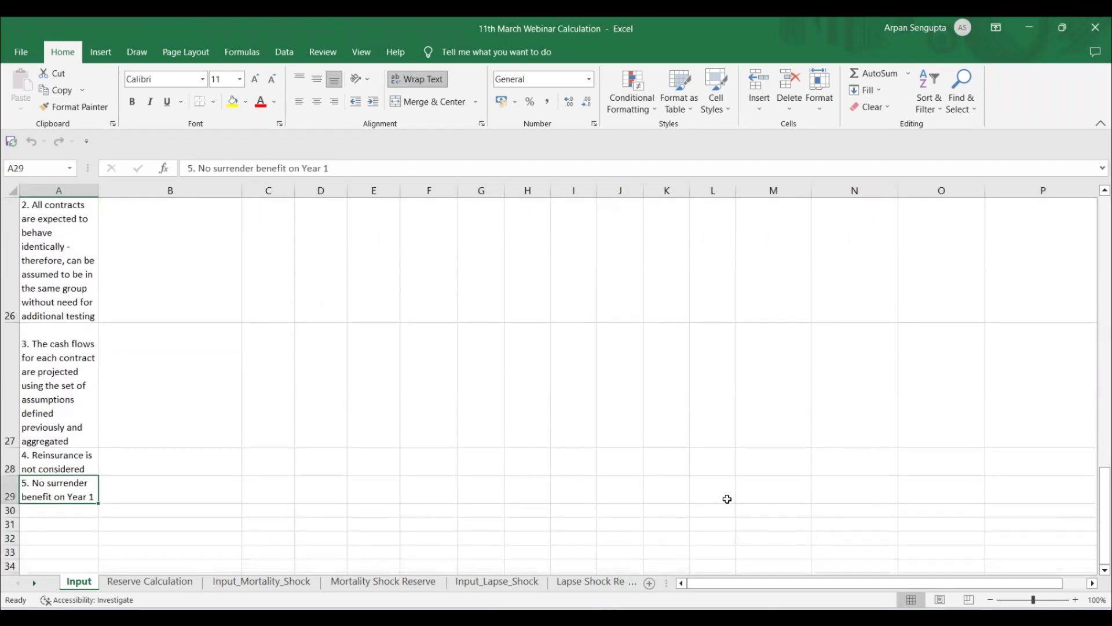
Return to the yearly table and check the year 1 surrender outgo in cell M7
key("Up")
key("Up")
key("Up")
key("Up")
key("Up")
key("Up")
key("Up")
key("Up")
key("Up")
key("Up")
key("Up")
key("Up")
key("Up")
key("Up")
key("Up")
key("Up")
key("Up")
key("Up")
key("Up")
key("Up")
key("Right")
key("Right")
key("Right")
key("Right")
key("Right")
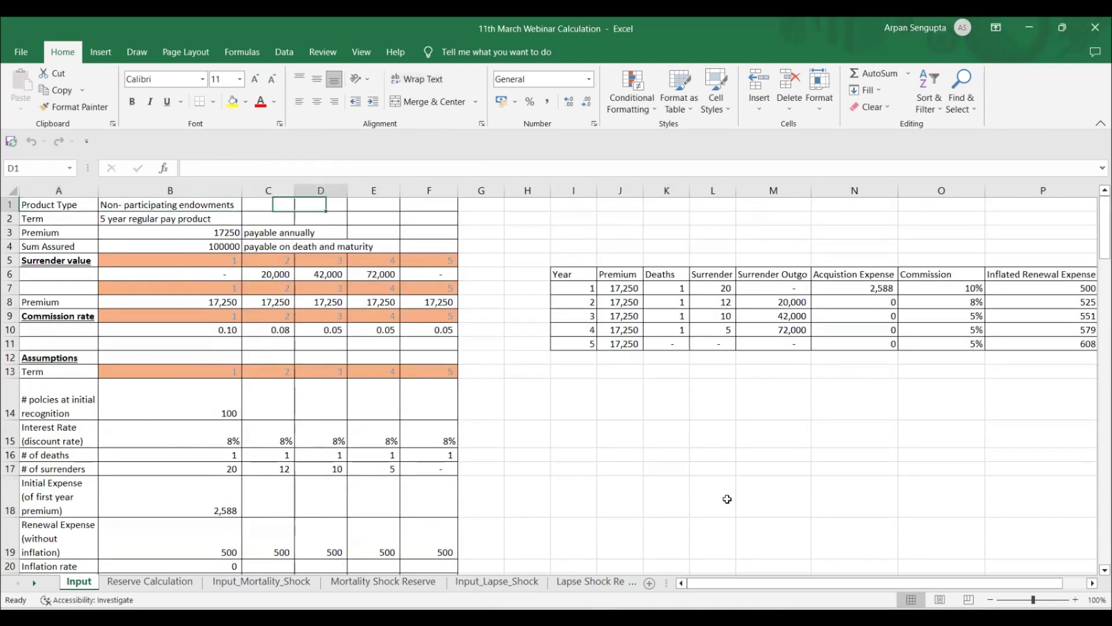
key("Right")
key("Right")
key("Right")
key("Right")
key("Right")
key("Down")
key("Down")
key("Down")
key("Down")
key("Down")
key("Down")
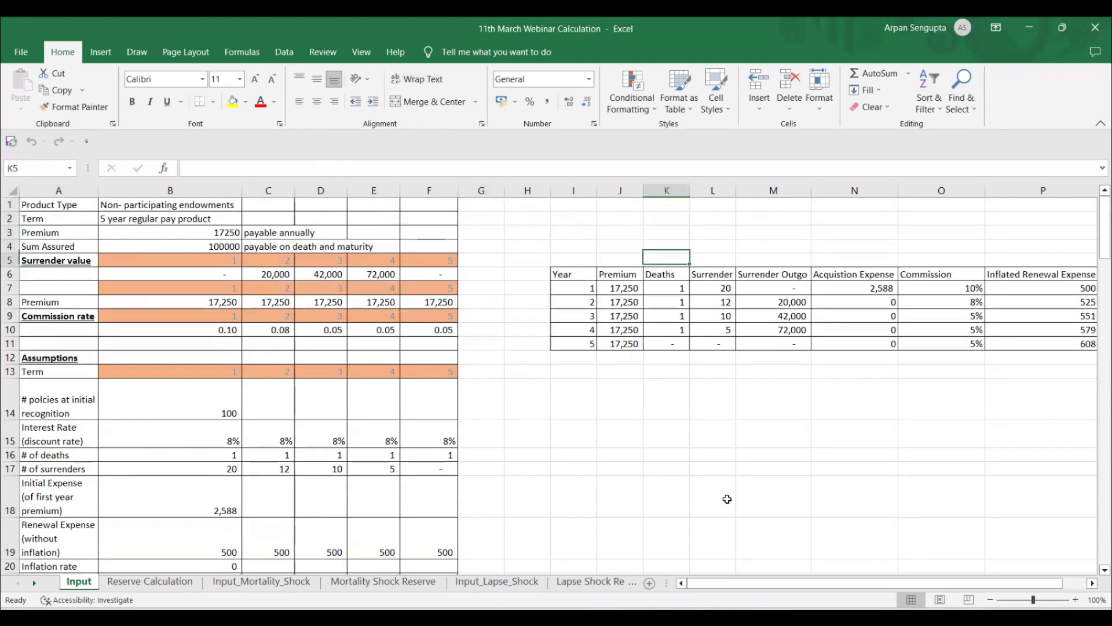
key("Right")
key("Right")
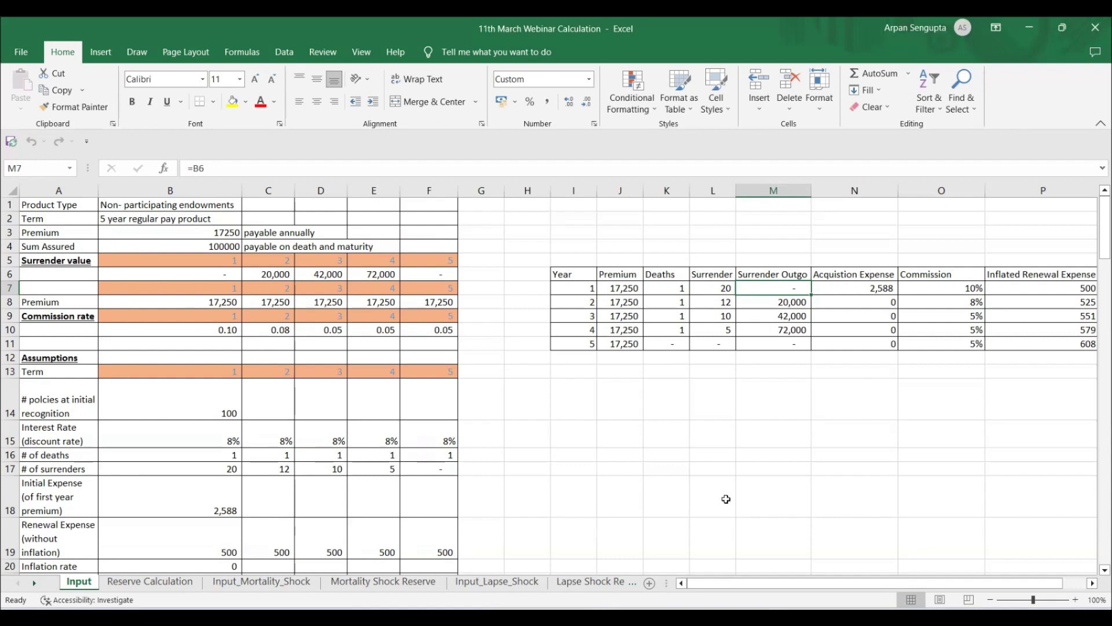
Open the Reserve Calculation sheet and examine the year, premium and commission columns of the base case cash flows
left_click(162, 582)
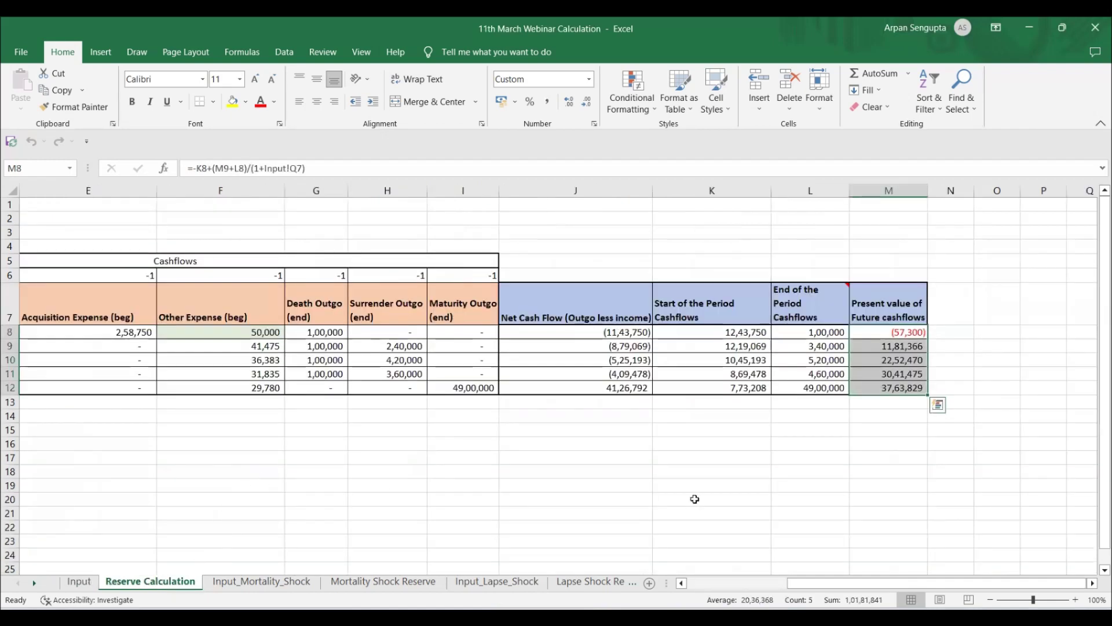
left_click_drag(606, 562, 276, 412)
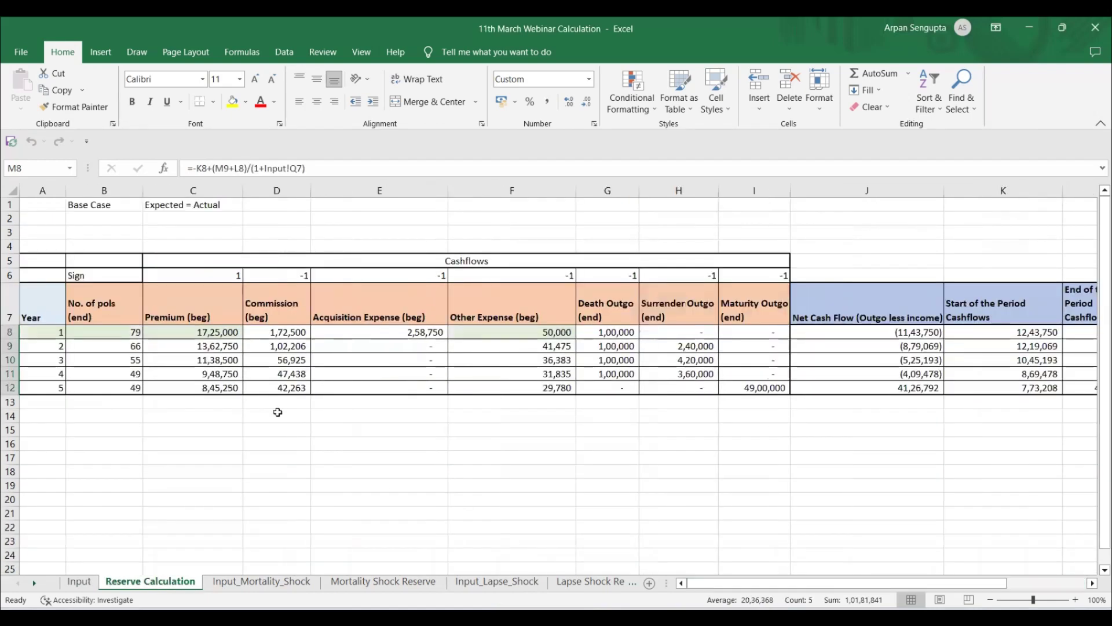
left_click(52, 328)
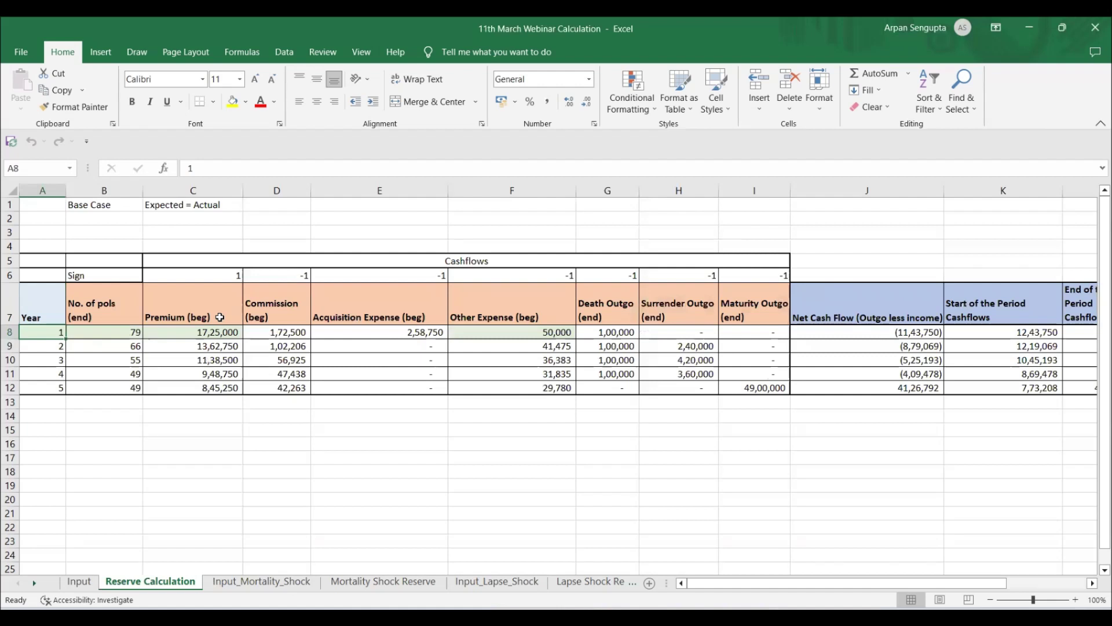
left_click(263, 315)
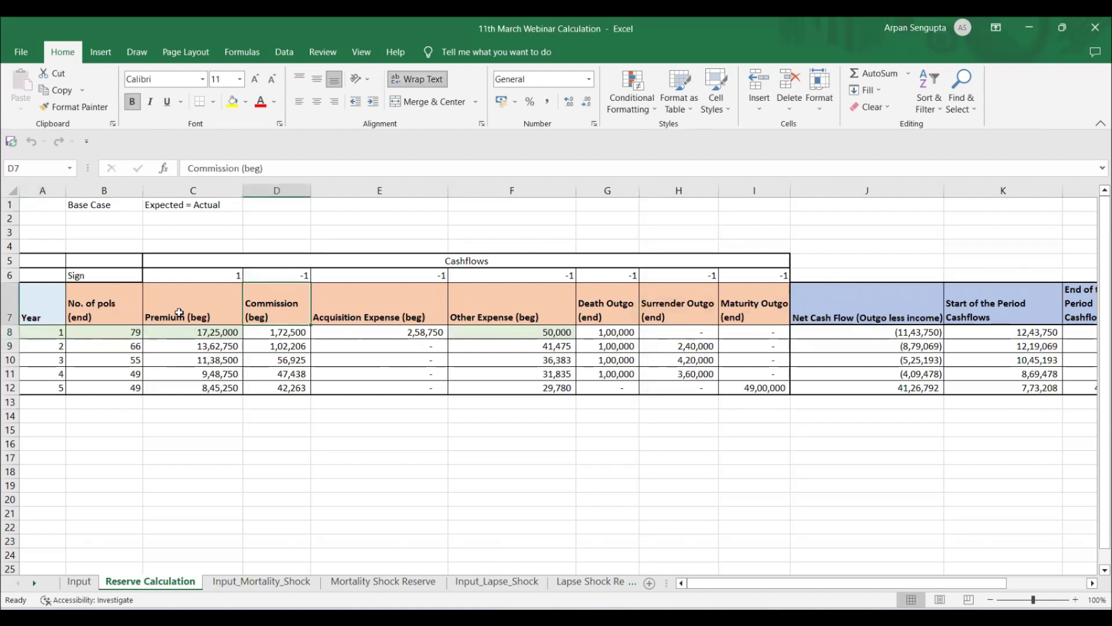
Check the year 1 policy count formula in B8 against the deaths and surrenders on the Input sheet
left_click(85, 313)
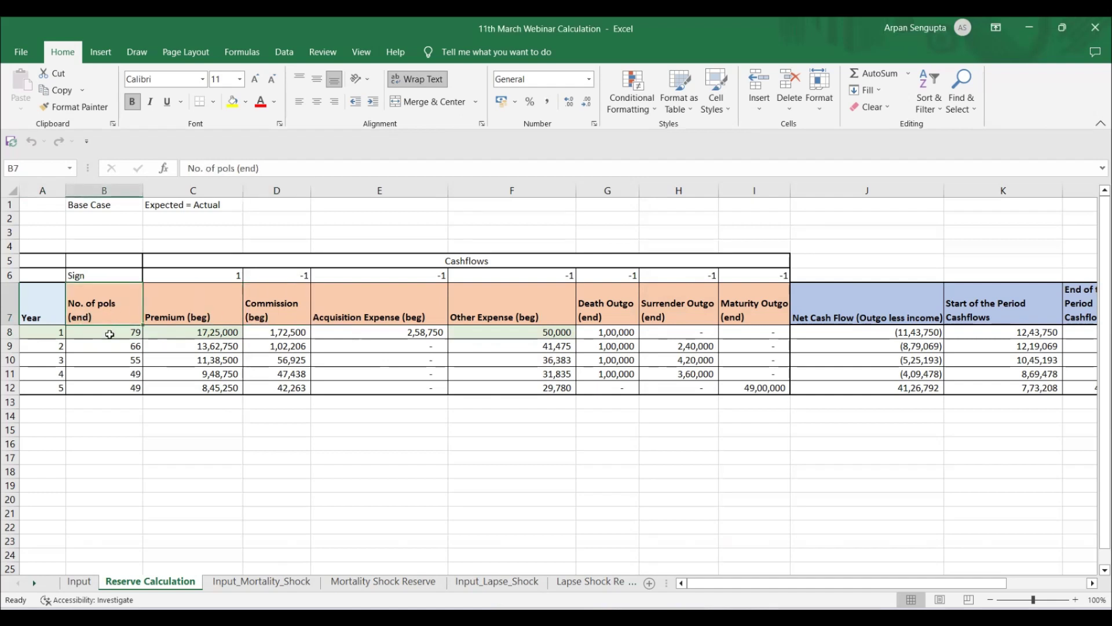
left_click(110, 334)
left_click(81, 581)
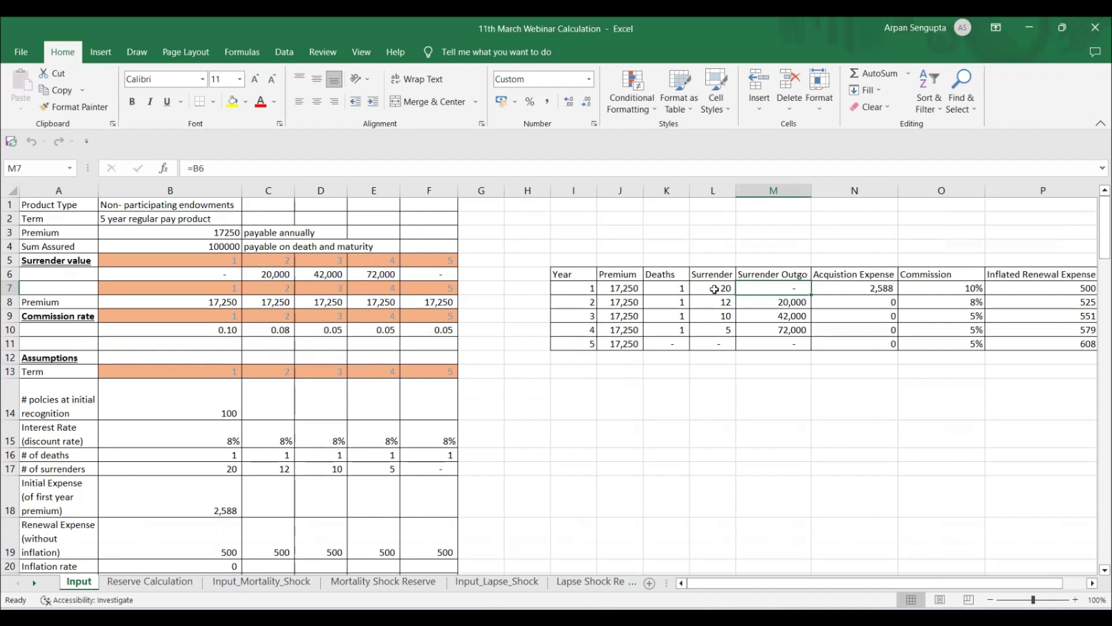
left_click(132, 584)
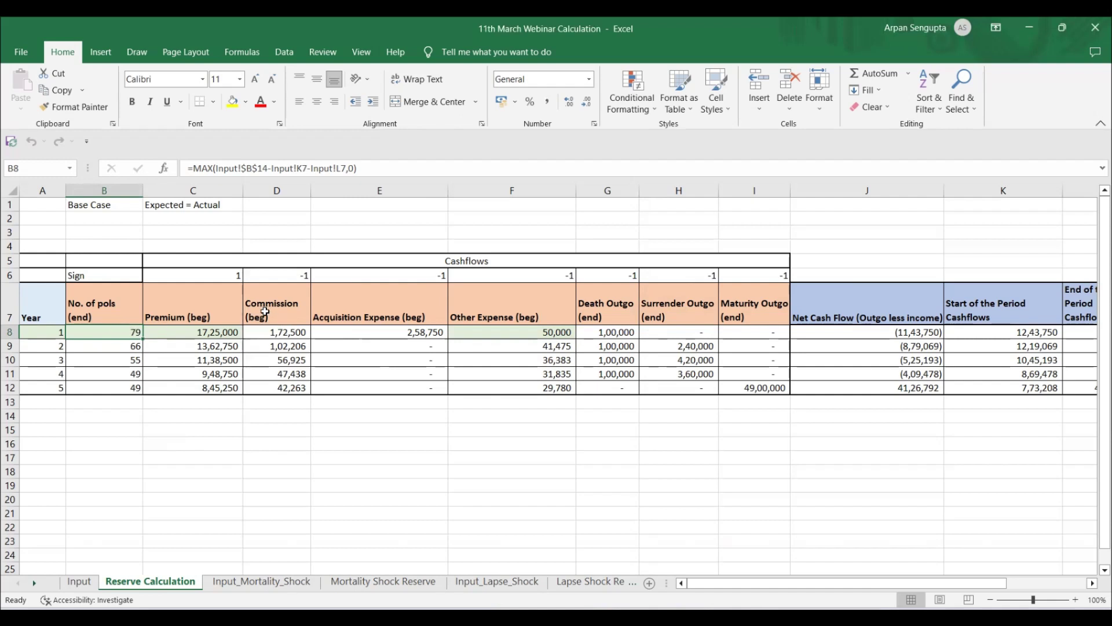
Inspect the year 1 acquisition and other expense formulas in E8 and F8, comparing the latter with Input cell P7
left_click(434, 331)
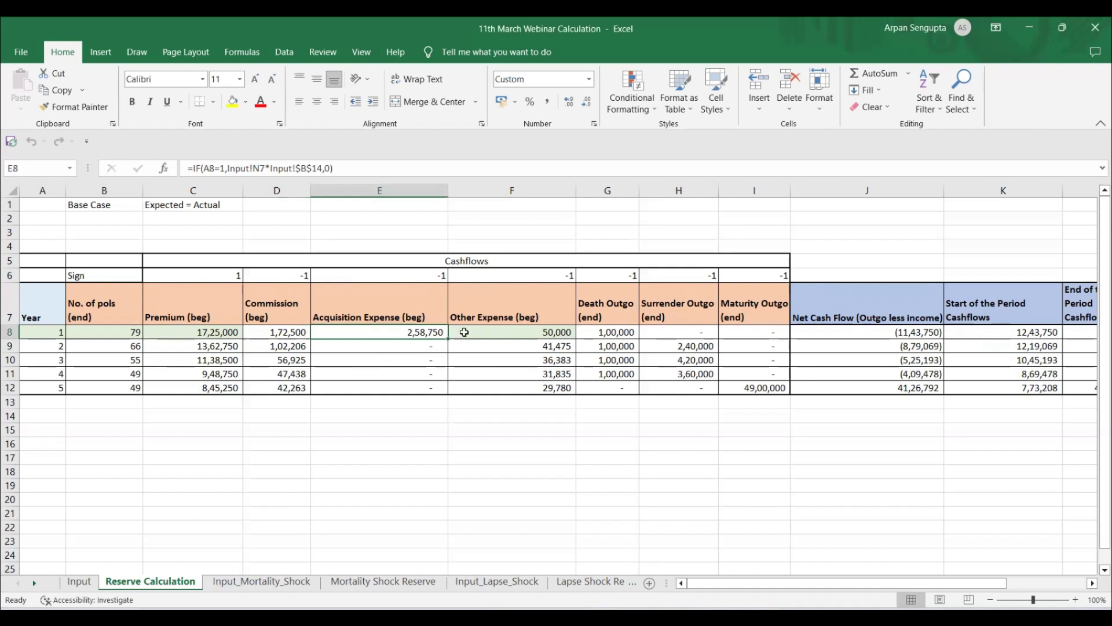
left_click(511, 331)
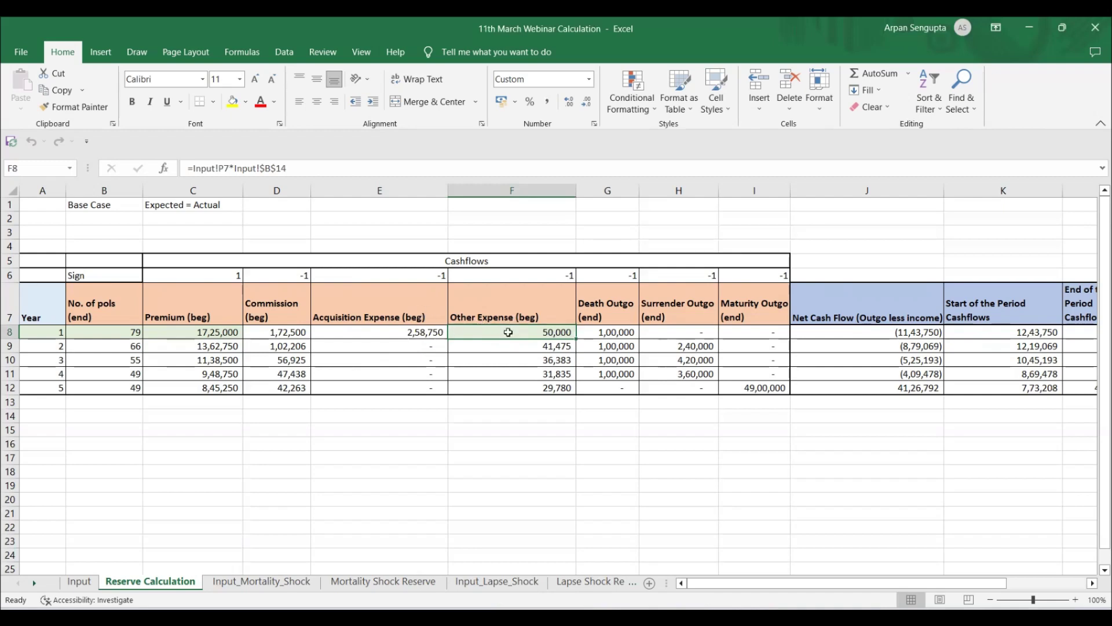
left_click(87, 582)
left_click(1040, 292)
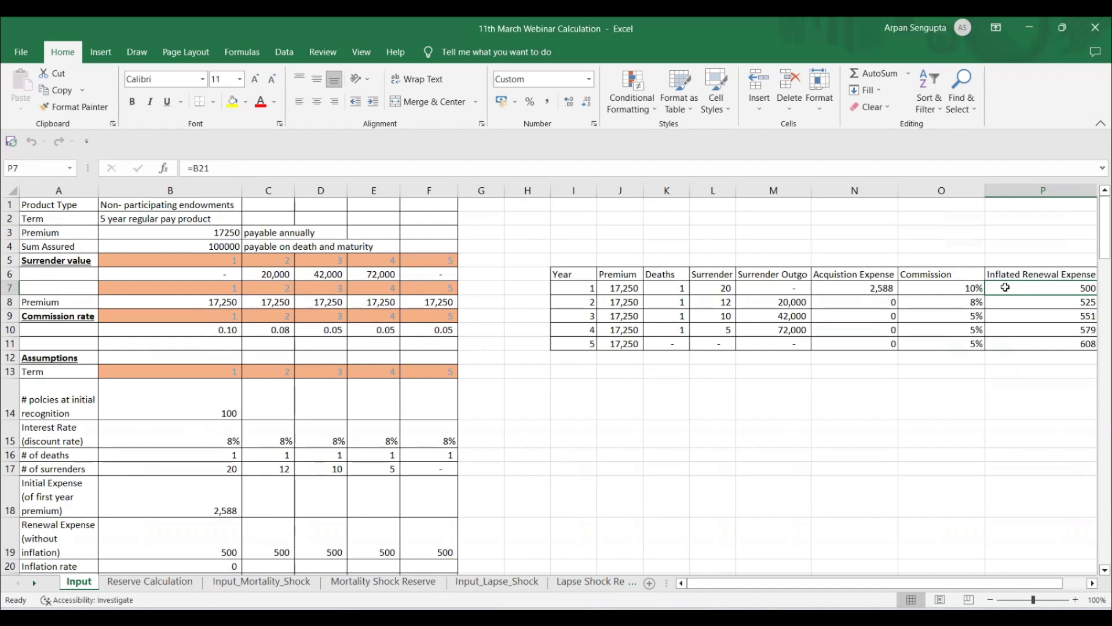
left_click(154, 583)
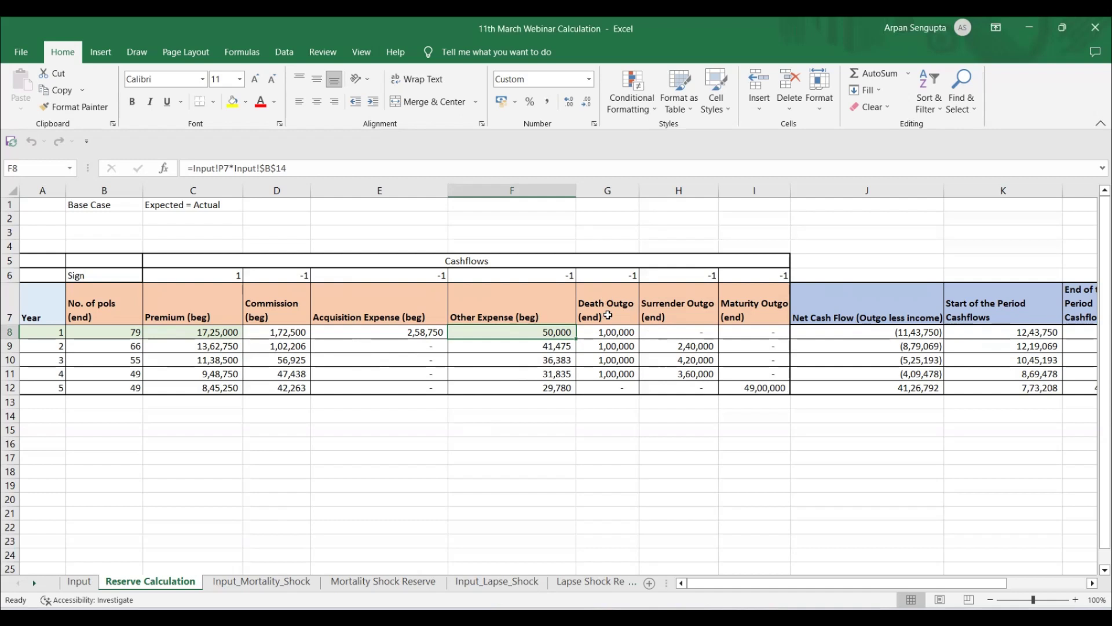
Inspect the year 1 death, surrender and maturity outgo formulas in G8, H8 and I8
left_click(603, 333)
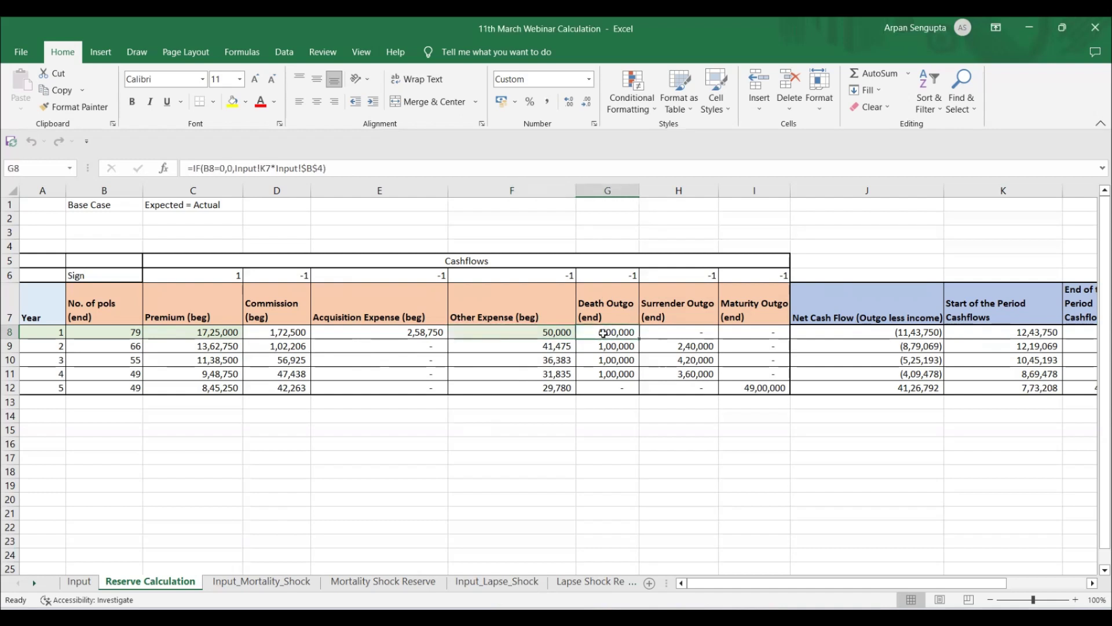
left_click(659, 332)
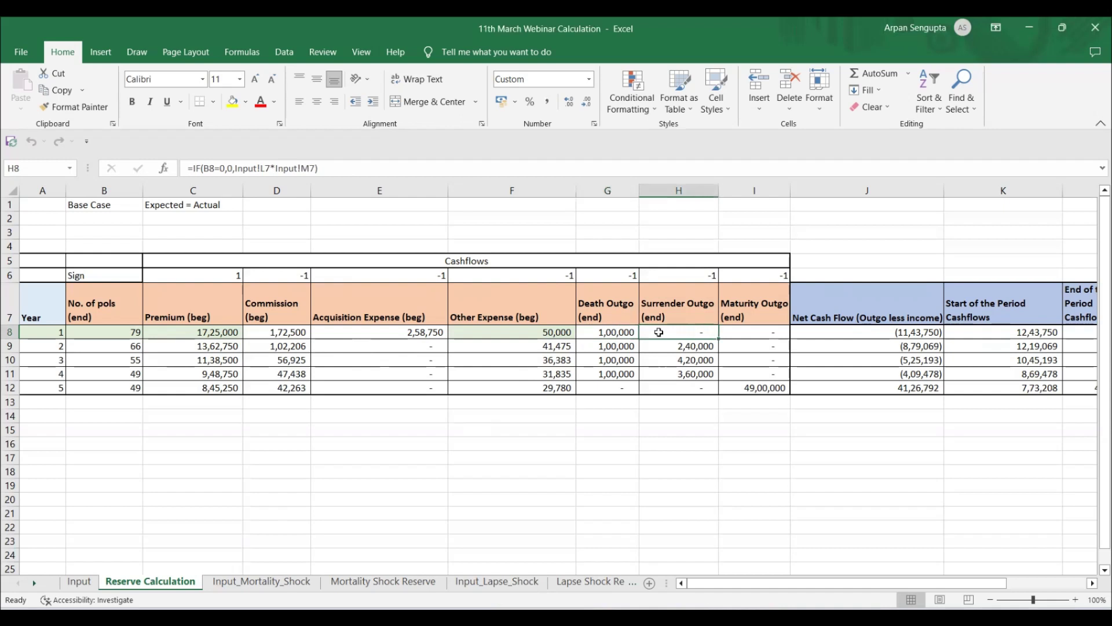
left_click(726, 331)
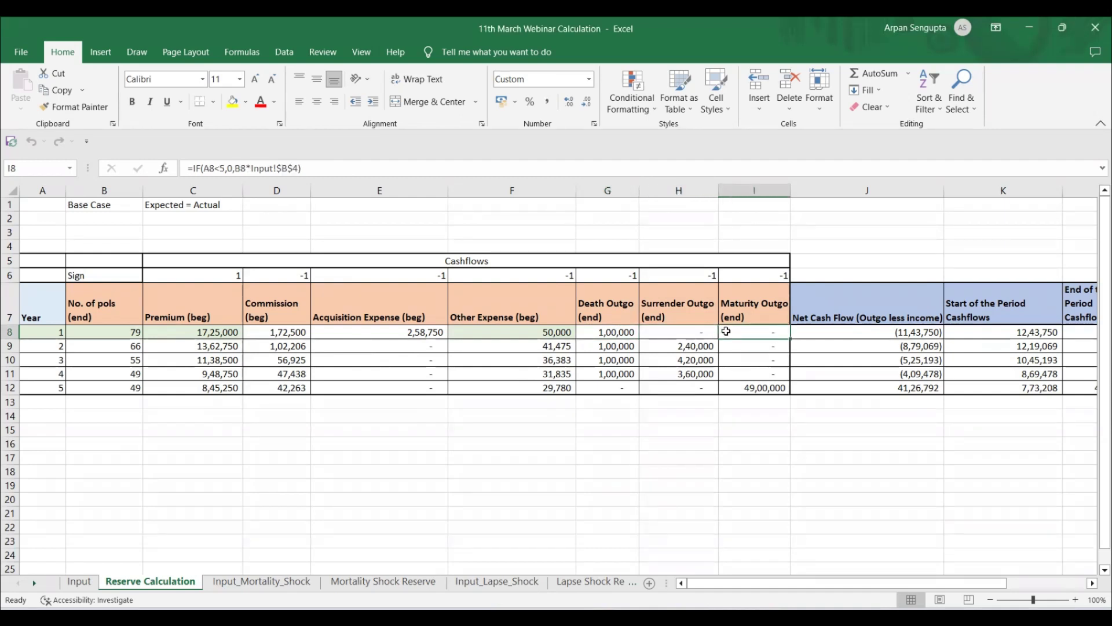
Trace the year 2 policy count formula in B9 to the year 2 deaths and surrenders on the Input sheet
left_click(92, 344)
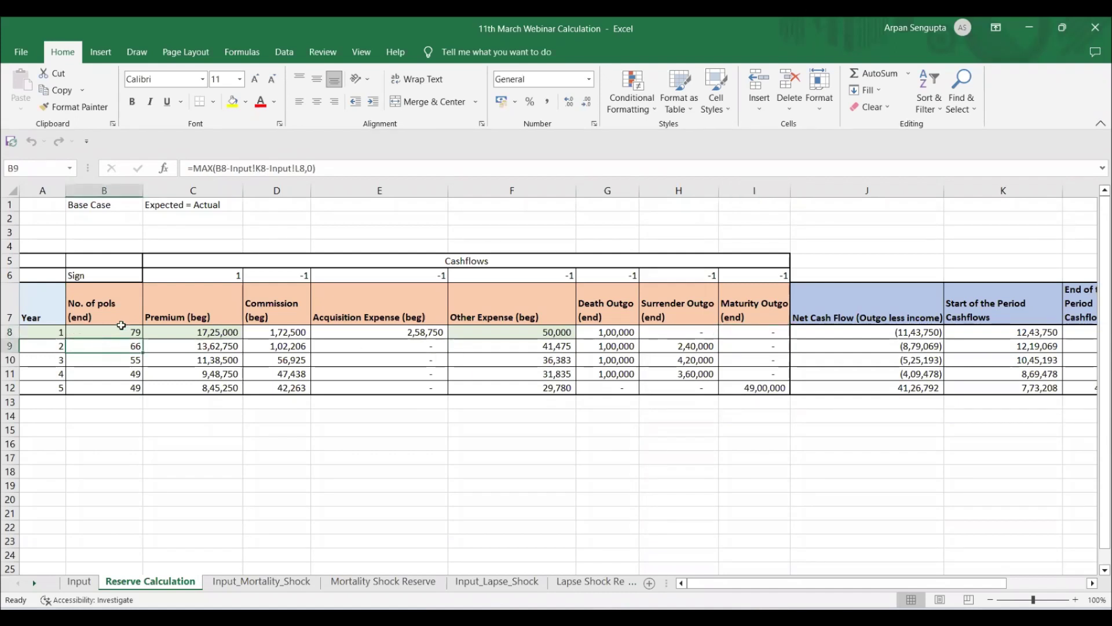
left_click(79, 582)
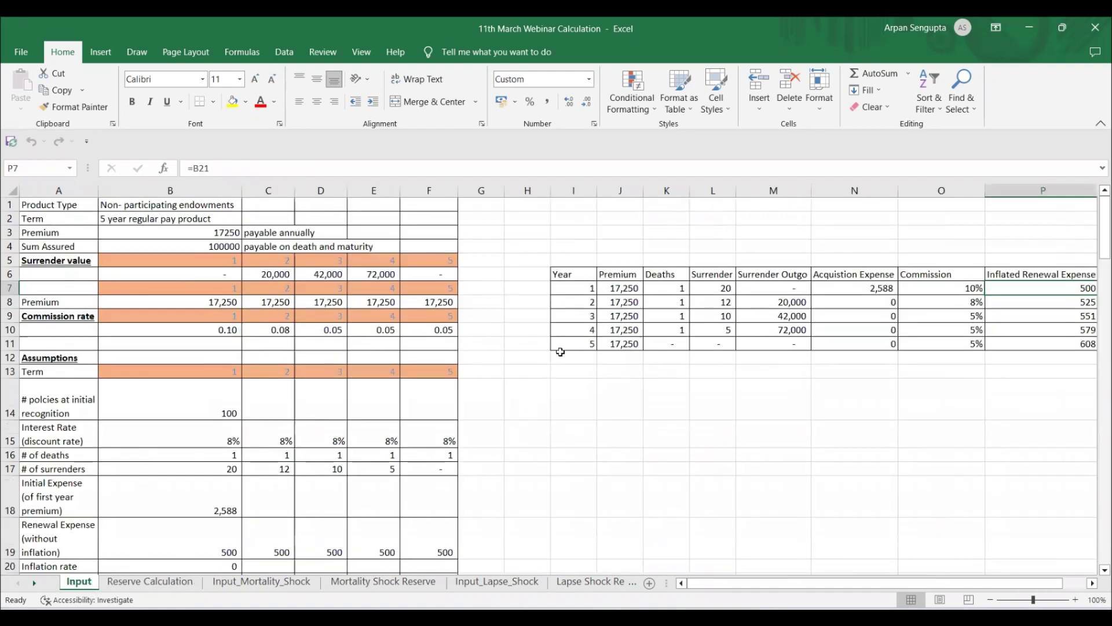
left_click(130, 582)
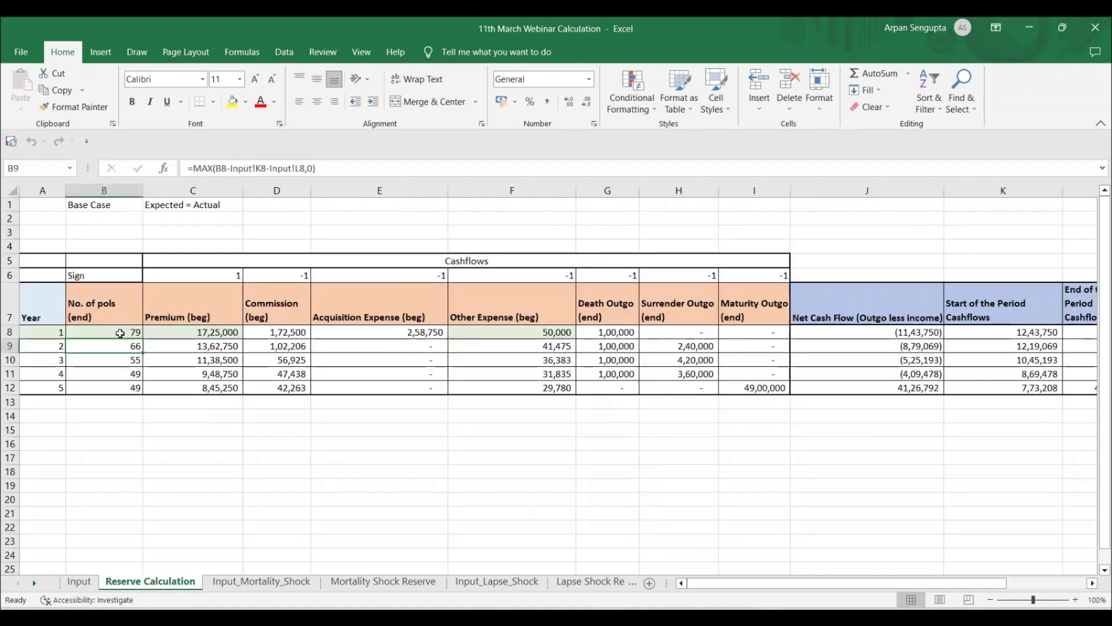
left_click(82, 582)
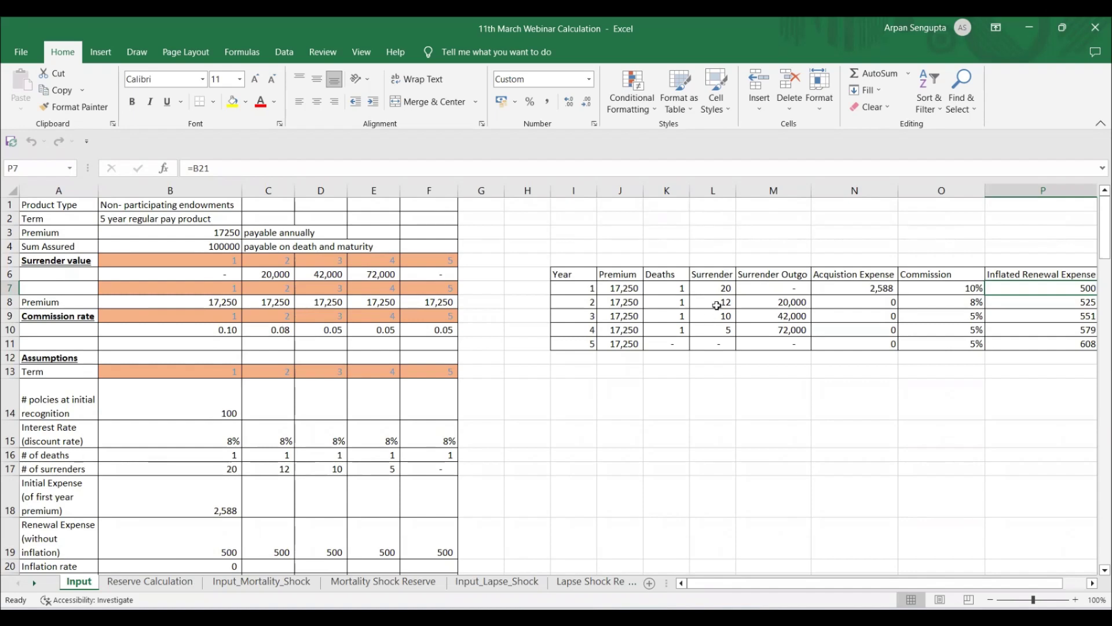
left_click(149, 581)
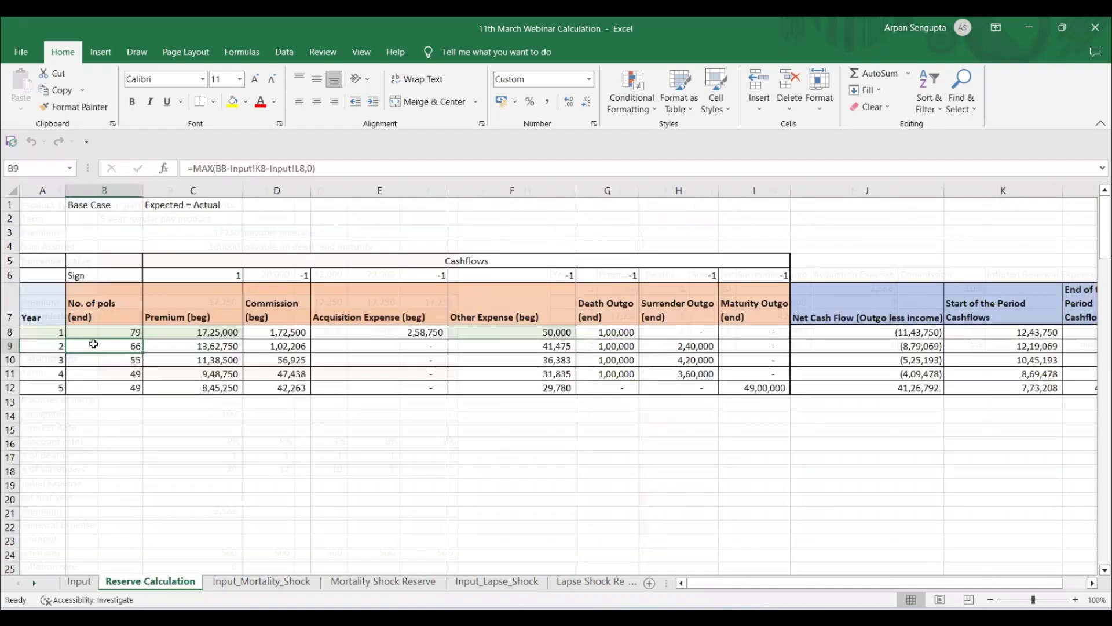
Inspect the year 2 premium formula in C9 and compare it with the yearly premium on the Input sheet
left_click(210, 350)
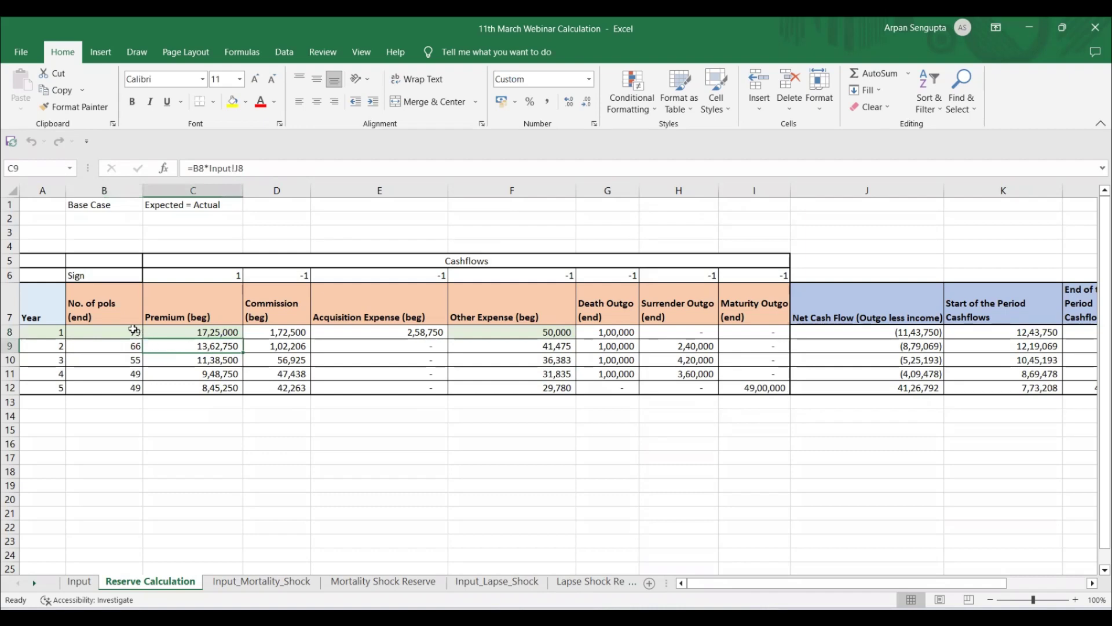
left_click(79, 582)
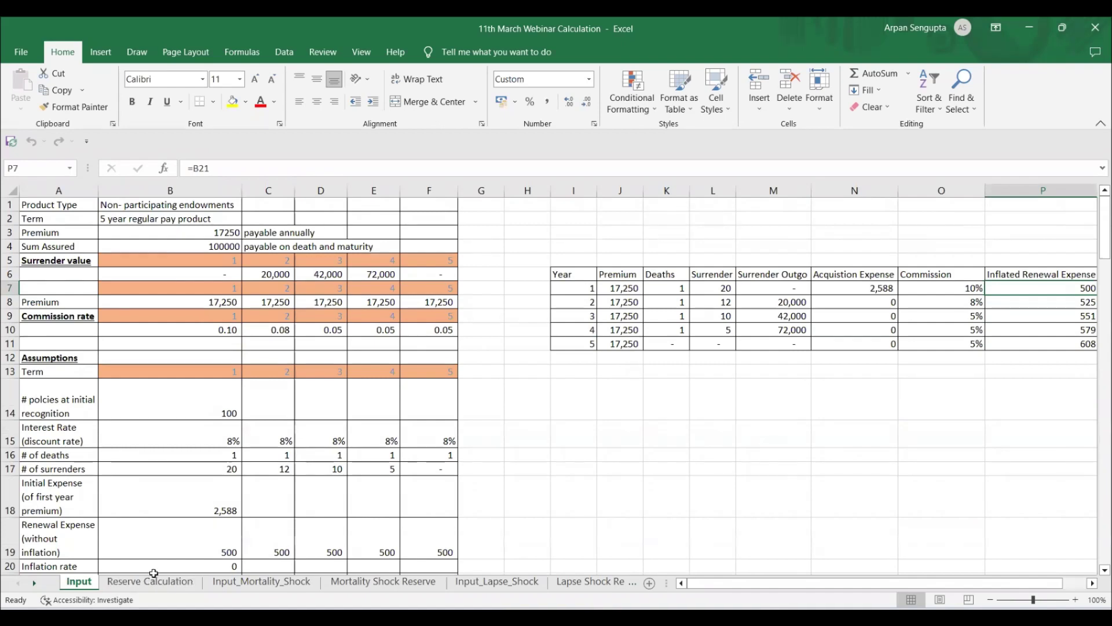
left_click(152, 582)
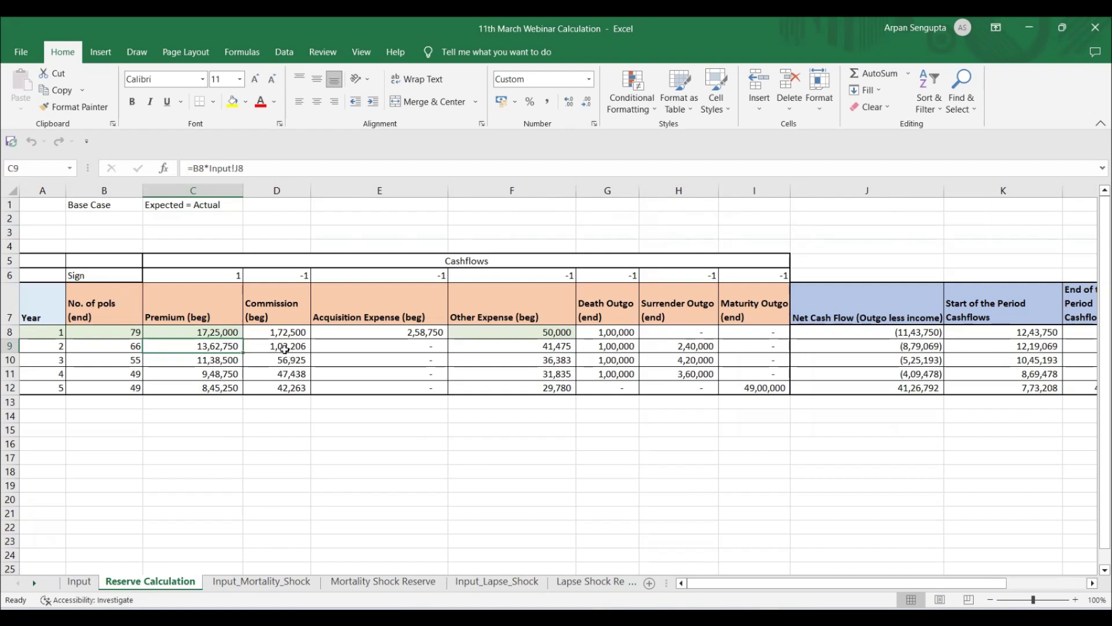
Look up the year 2 commission rate in Input cell O8 and inspect the commission formula in D9
left_click(79, 581)
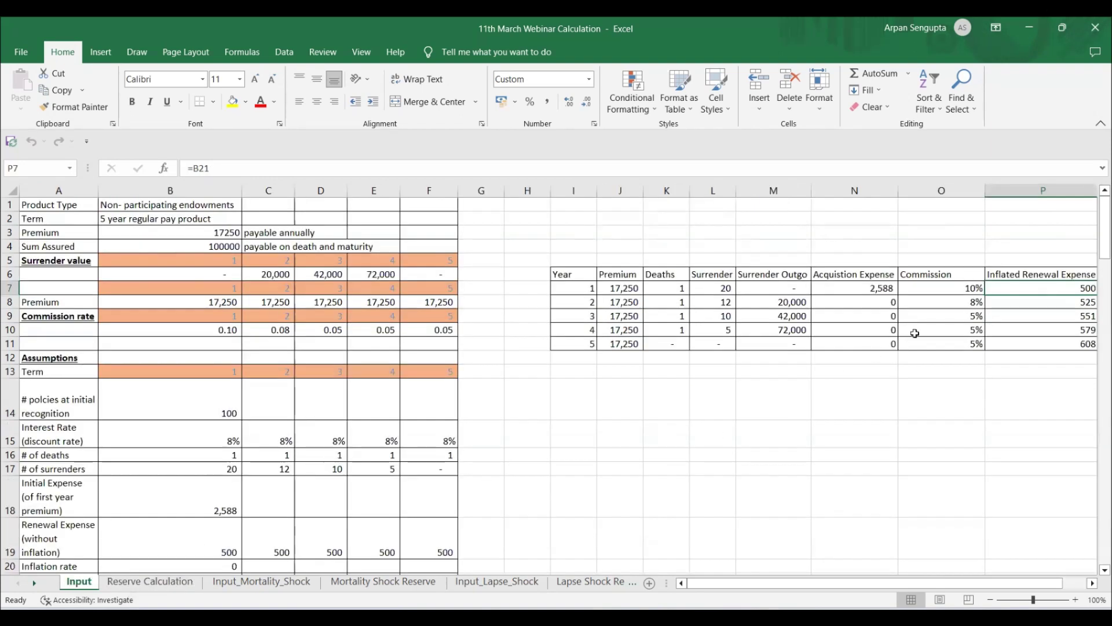
left_click(929, 303)
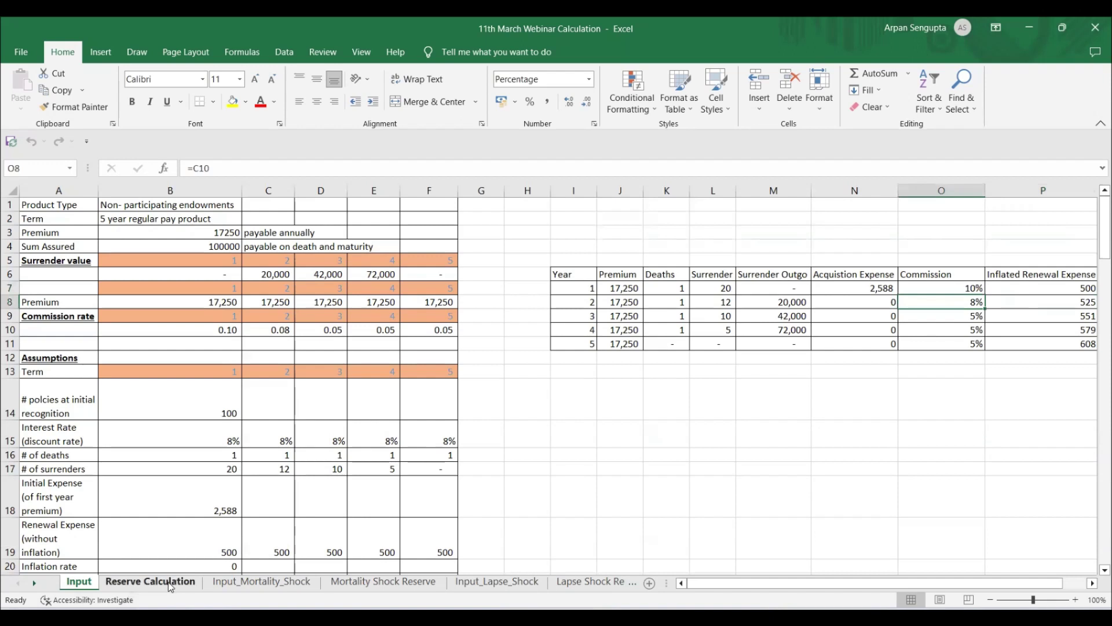
left_click(150, 582)
left_click(284, 349)
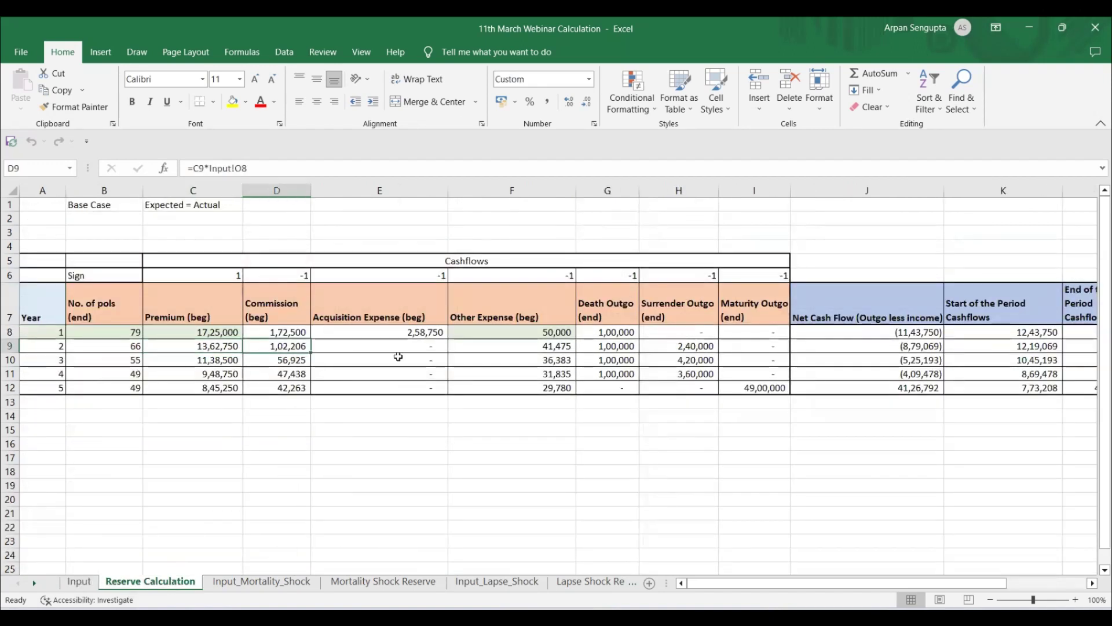
Inspect the year 2 acquisition and other expense formulas in E9 and F9, comparing the latter with the Input sheet's inflated renewal expense
left_click(400, 346)
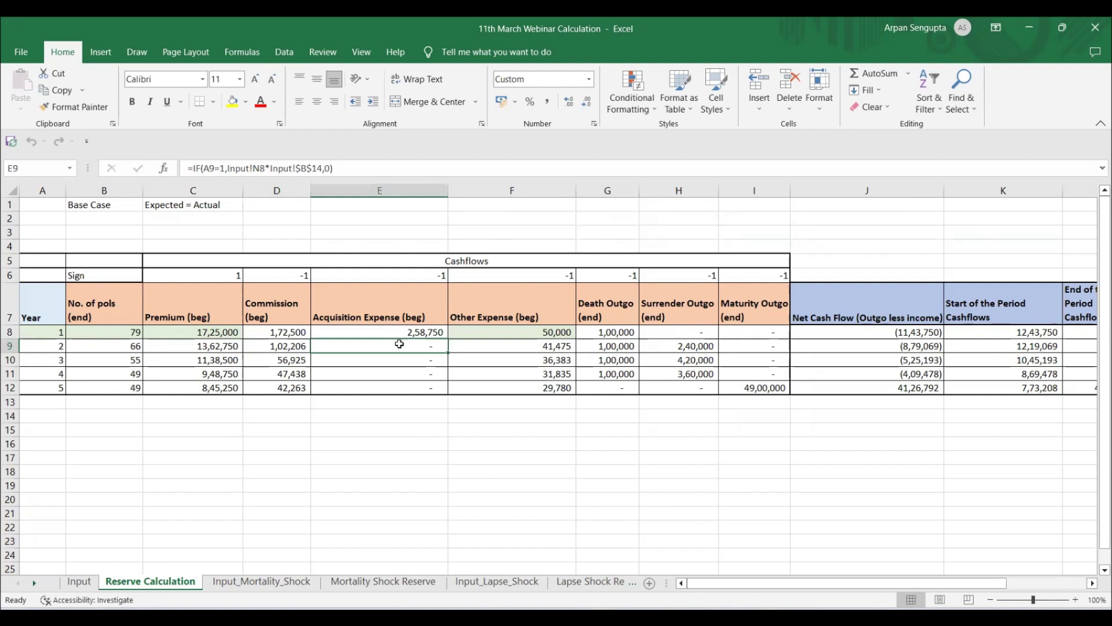
key("Right")
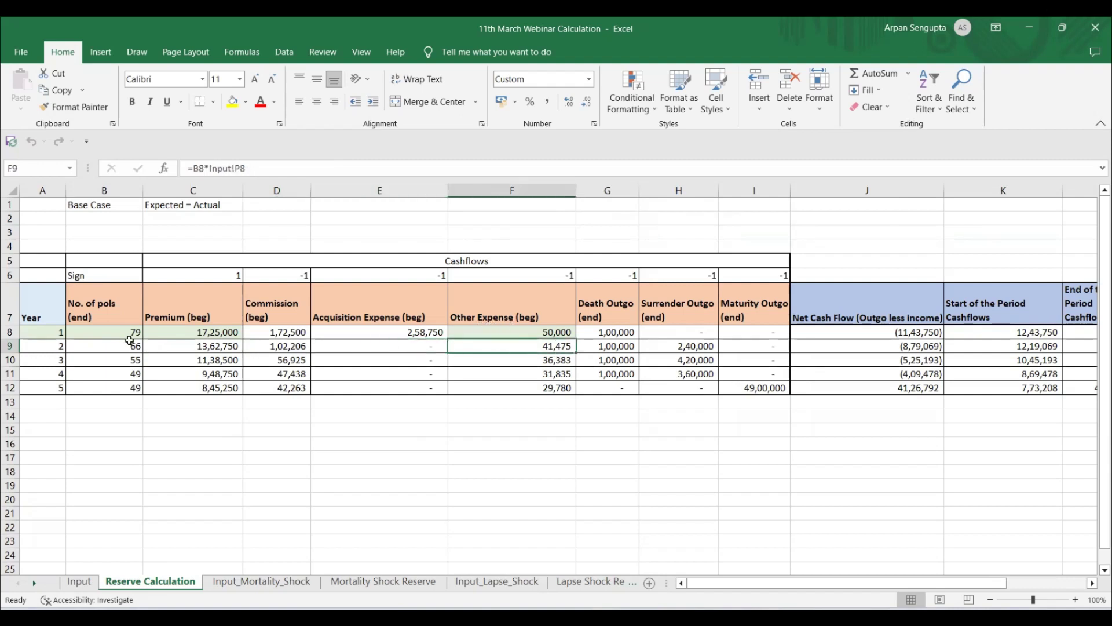
left_click(78, 581)
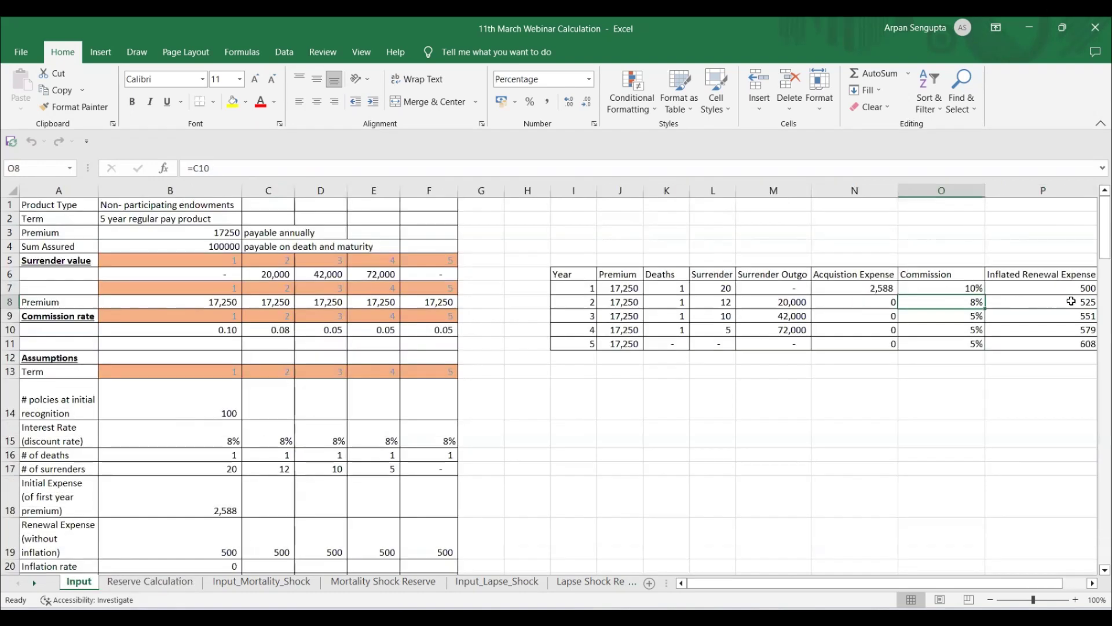
left_click(139, 582)
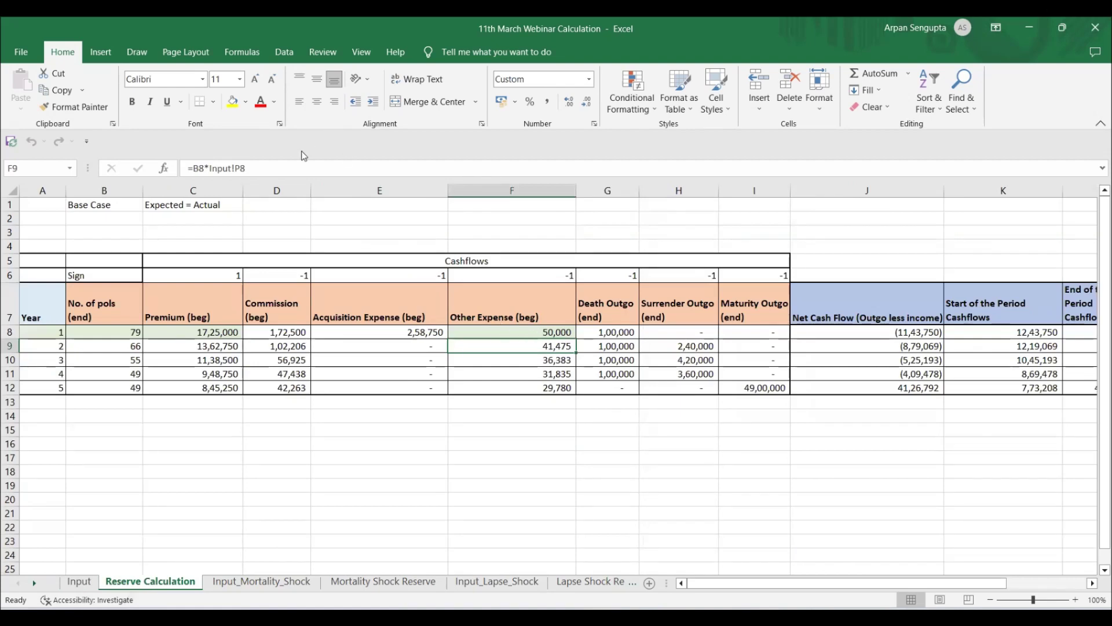
Evaluate the B8 and Input!P8 parts of the F9 other expense formula in place, leaving the formula unmodified
double_click(197, 168)
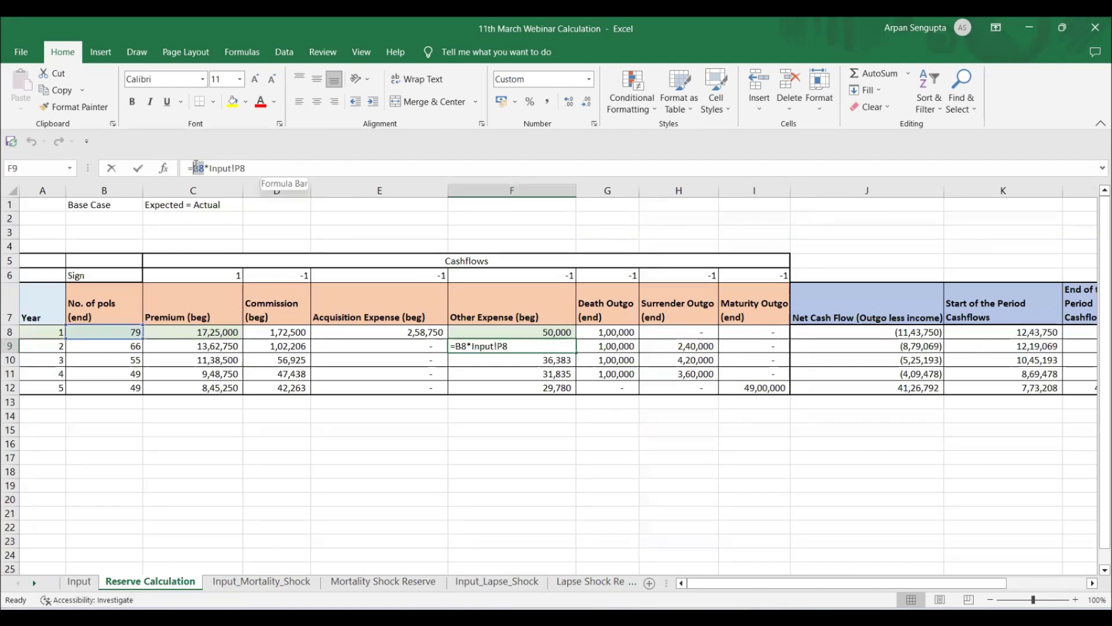
key("F9")
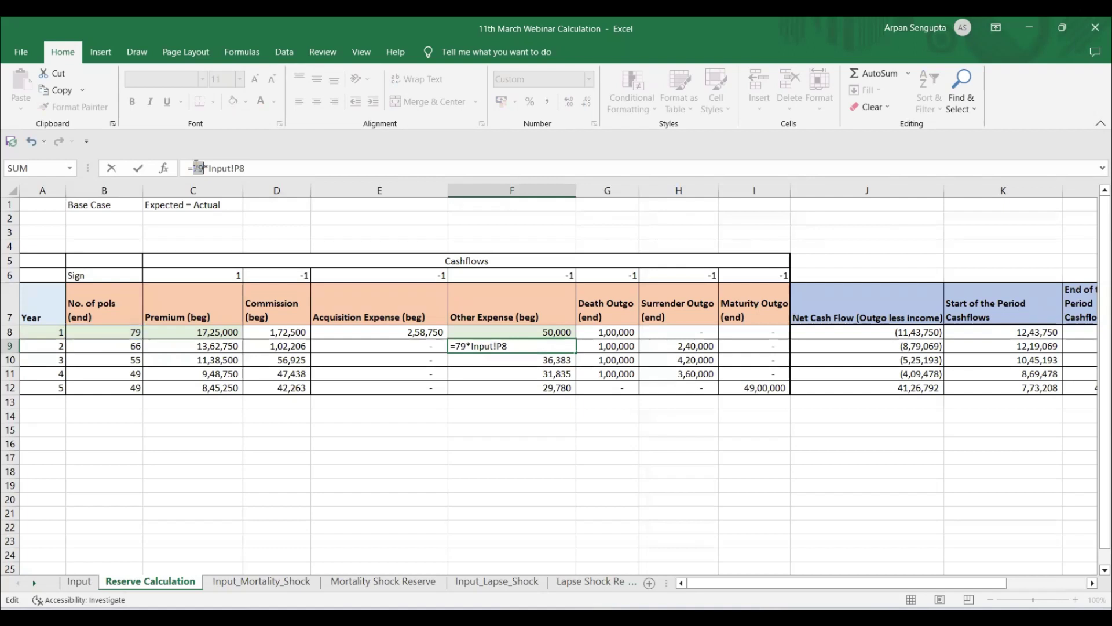
left_click_drag(245, 168, 212, 157)
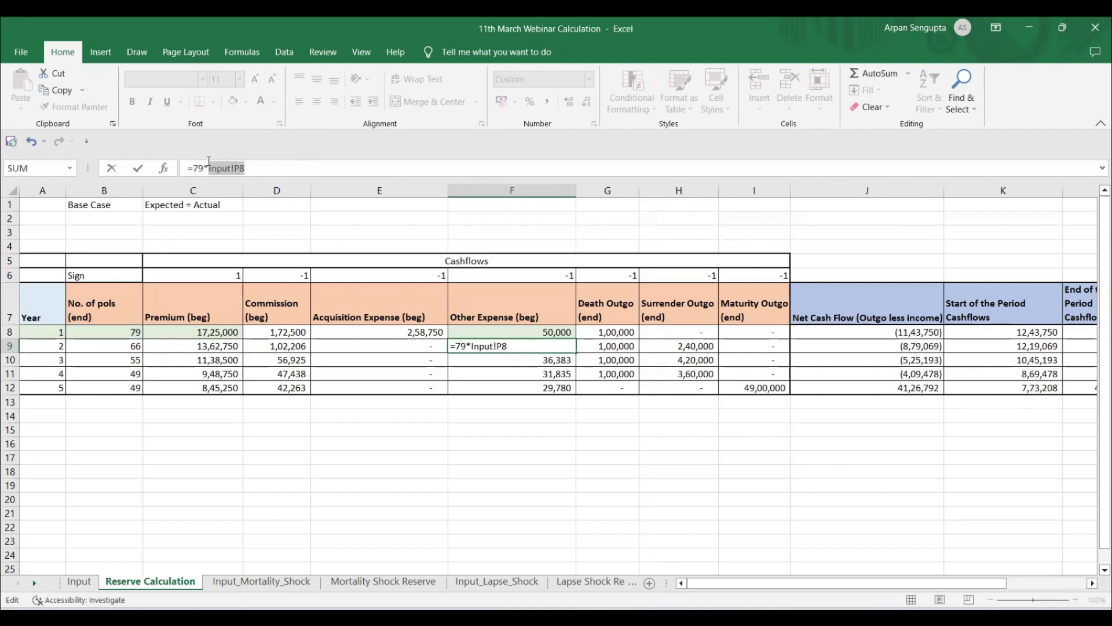
key("F9")
key("Escape")
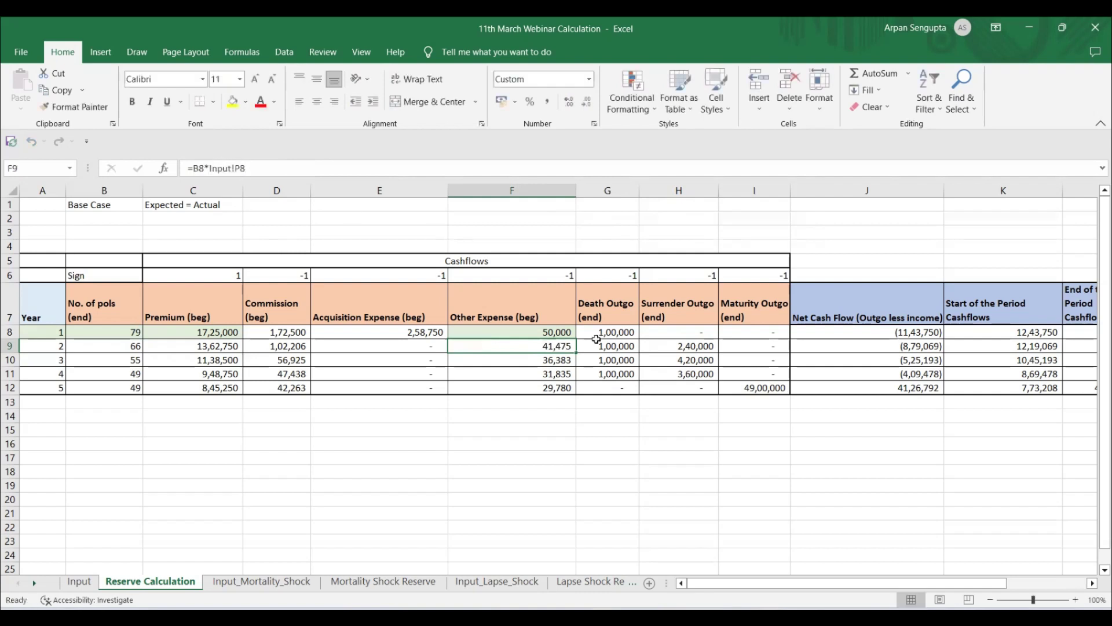
Inspect the year 2 death and surrender outgo formulas in G9 and H9 and compare them with the Input sheet
left_click(630, 346)
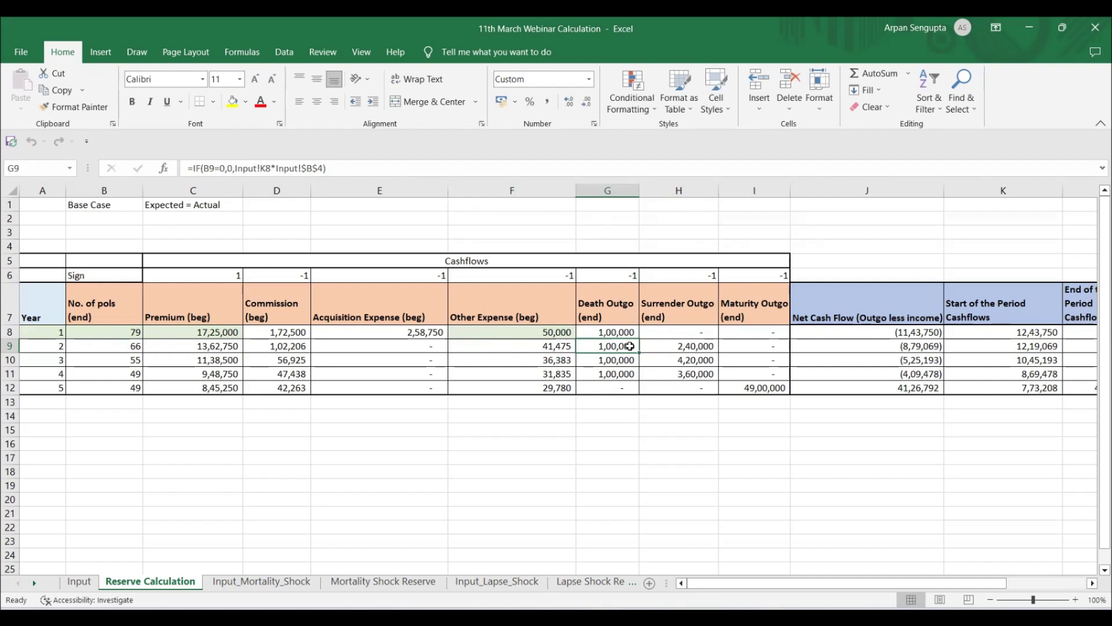
left_click(710, 346)
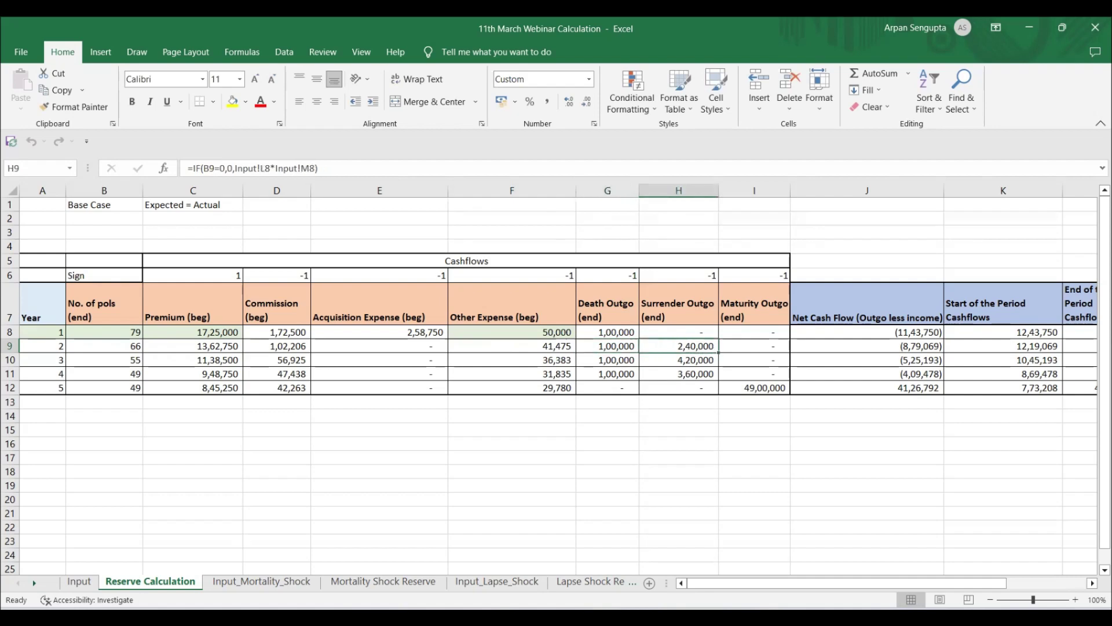
left_click(76, 583)
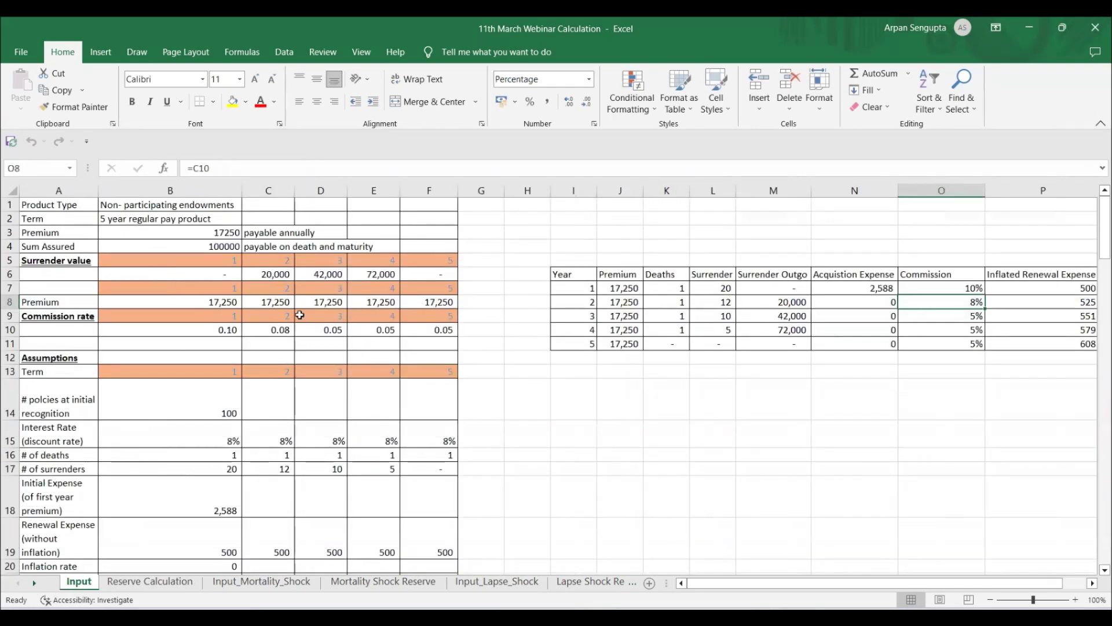
left_click(122, 582)
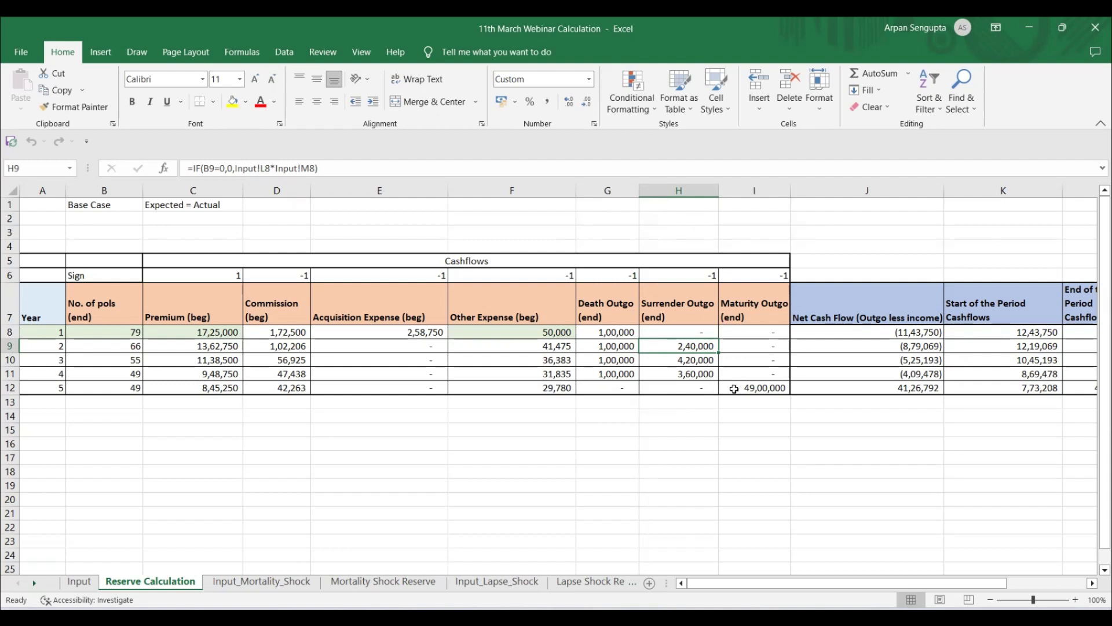
Check the year 5 policy count in B12 and the net cash flow formulas for years 1 and 2 in J8 and J9
left_click(99, 387)
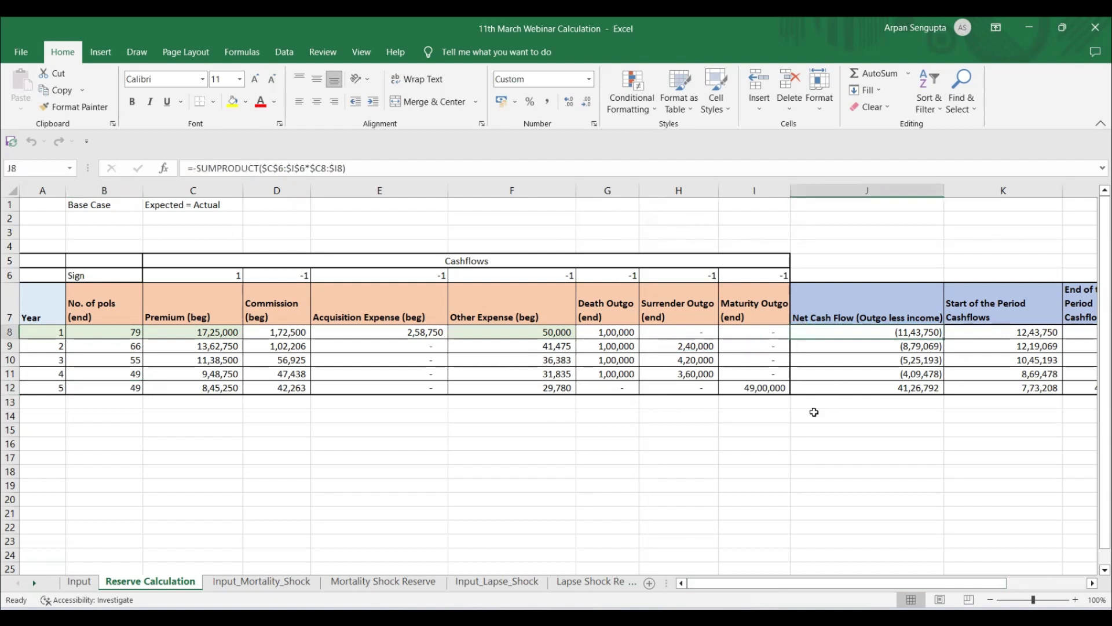
left_click_drag(832, 587, 679, 590)
left_click(884, 346)
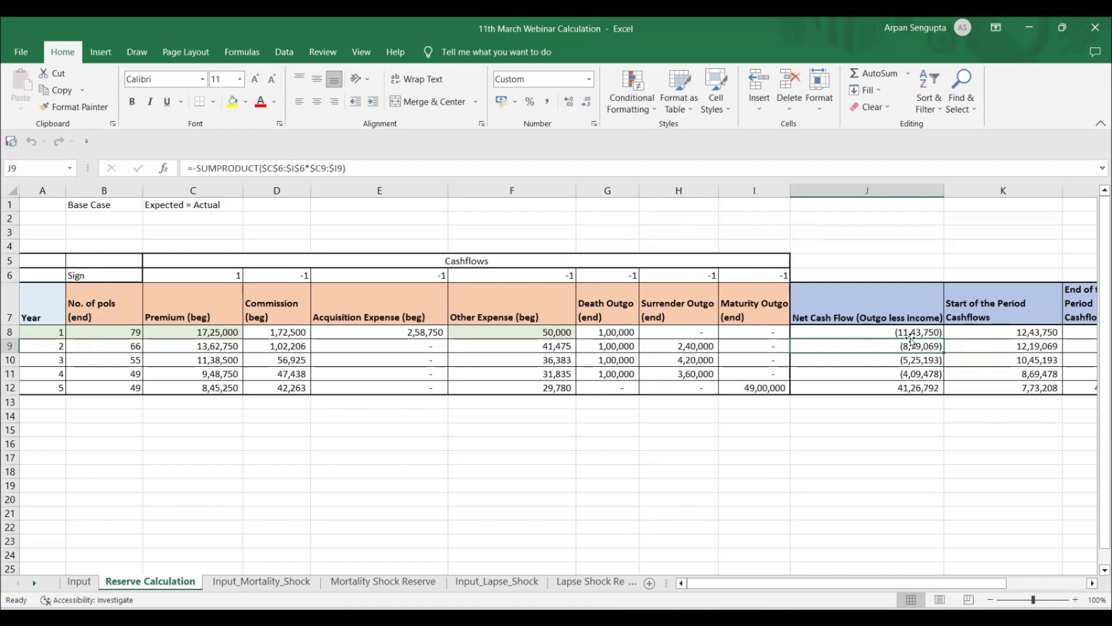
Inspect the year 1 start of period cash flow formula in K8 and the cells it refers to
left_click(975, 342)
left_click(979, 331)
left_click_drag(921, 583, 968, 577)
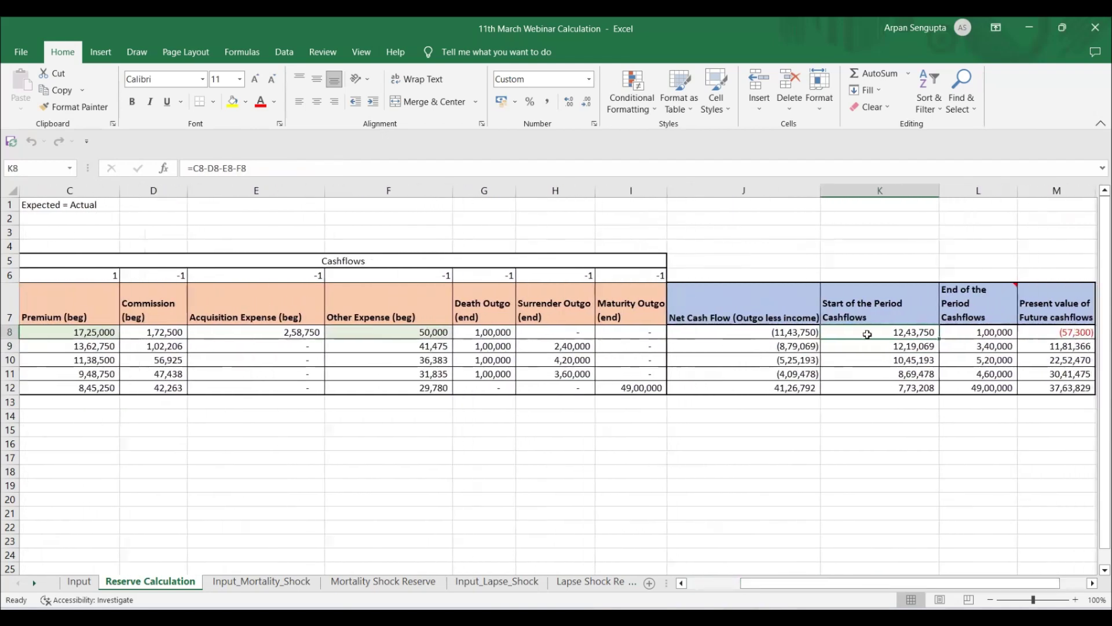
left_click_drag(758, 582, 731, 584)
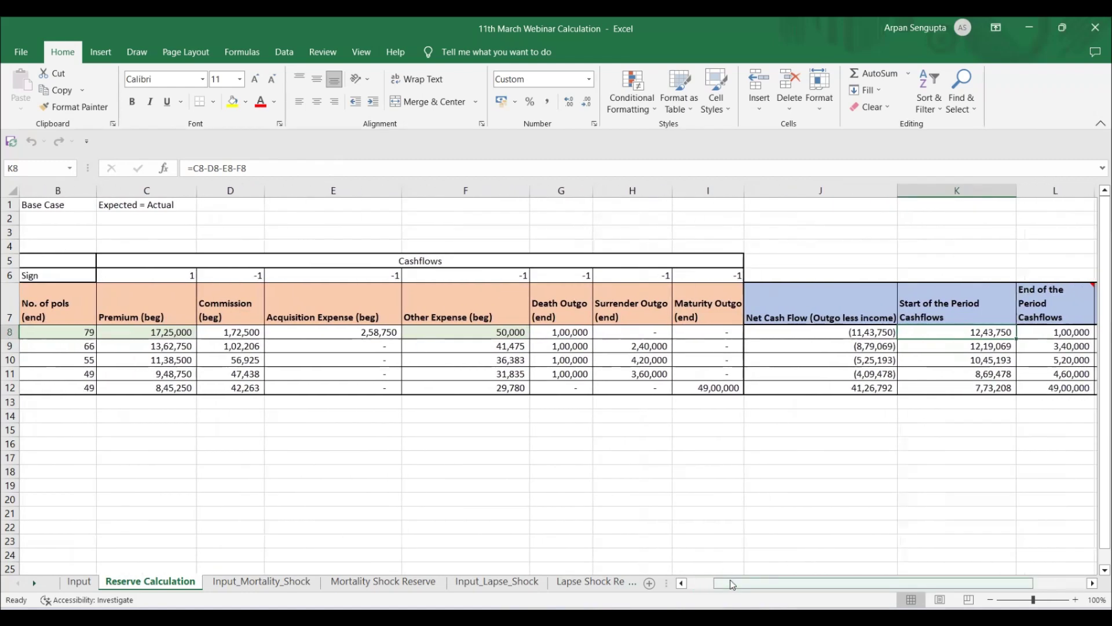
key("F2")
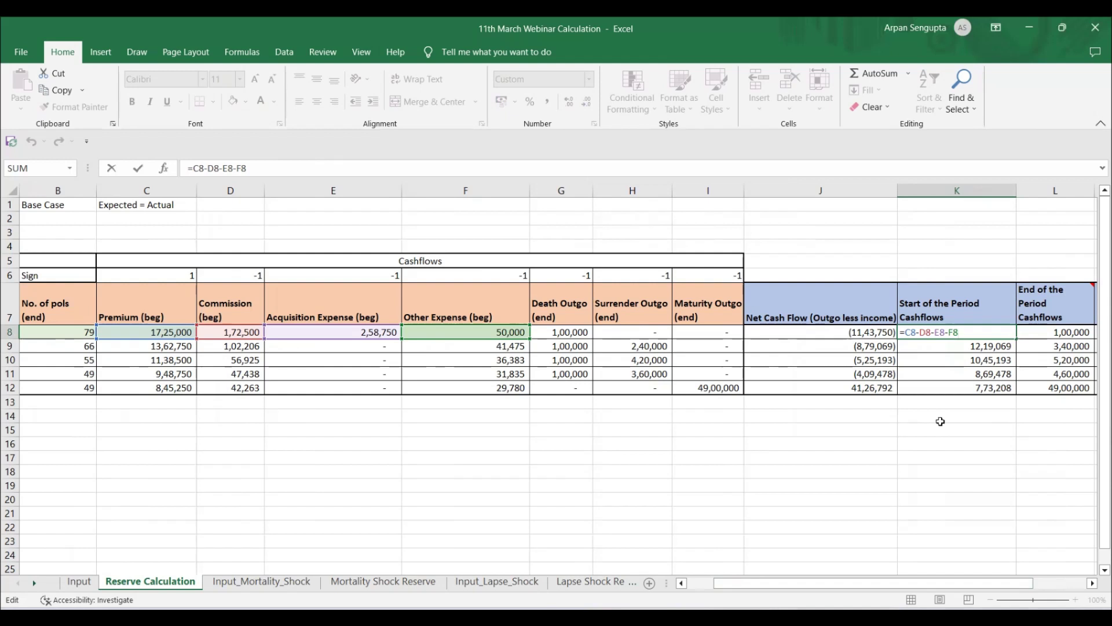
key("Return")
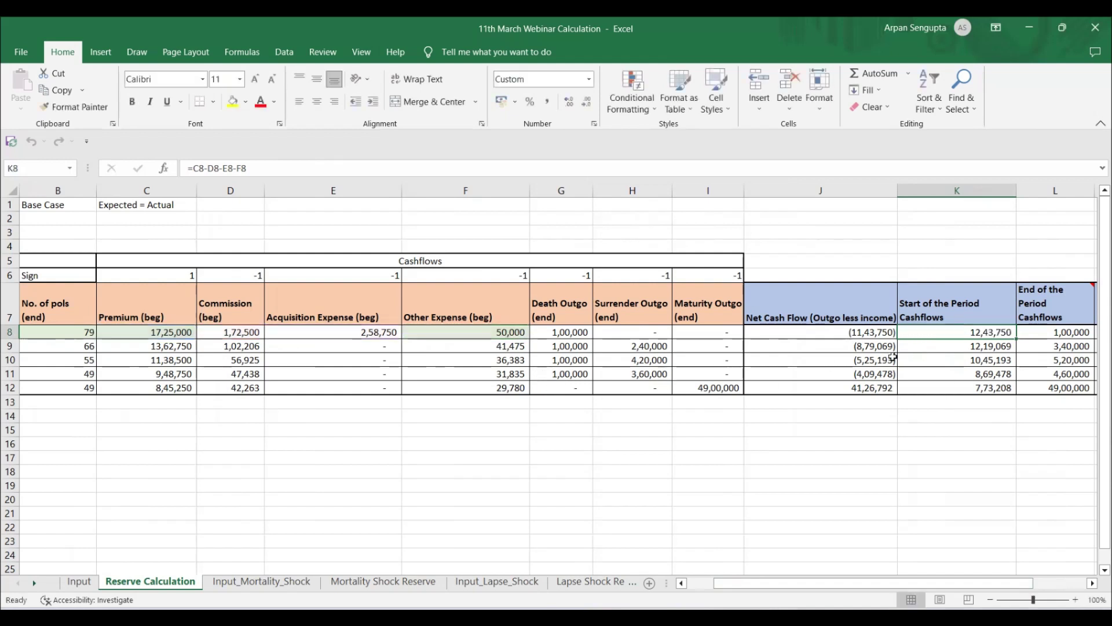
Trace the year 1 end of period cash flow formula in L8 to its death, surrender and maturity outgo cells
left_click(1053, 330)
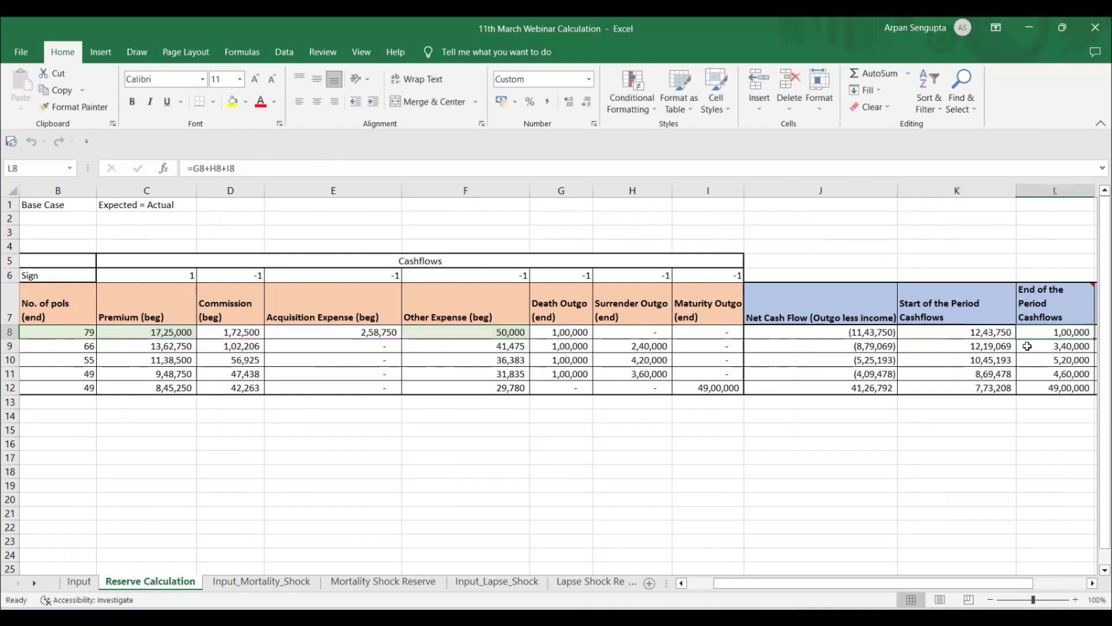
key("F2")
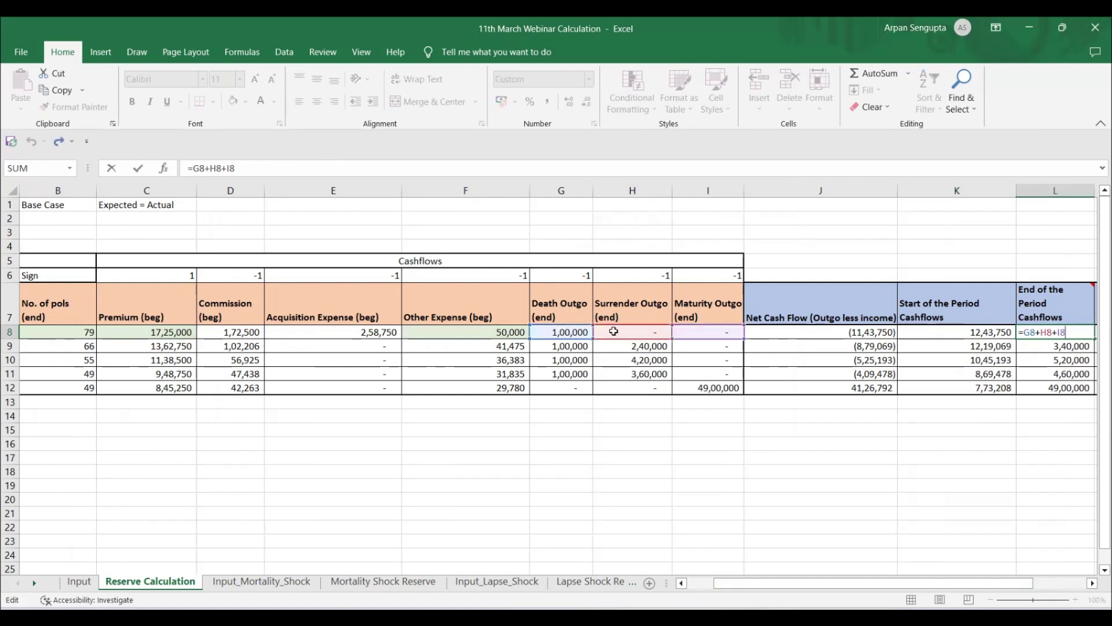
left_click(836, 583)
left_click_drag(836, 583, 862, 584)
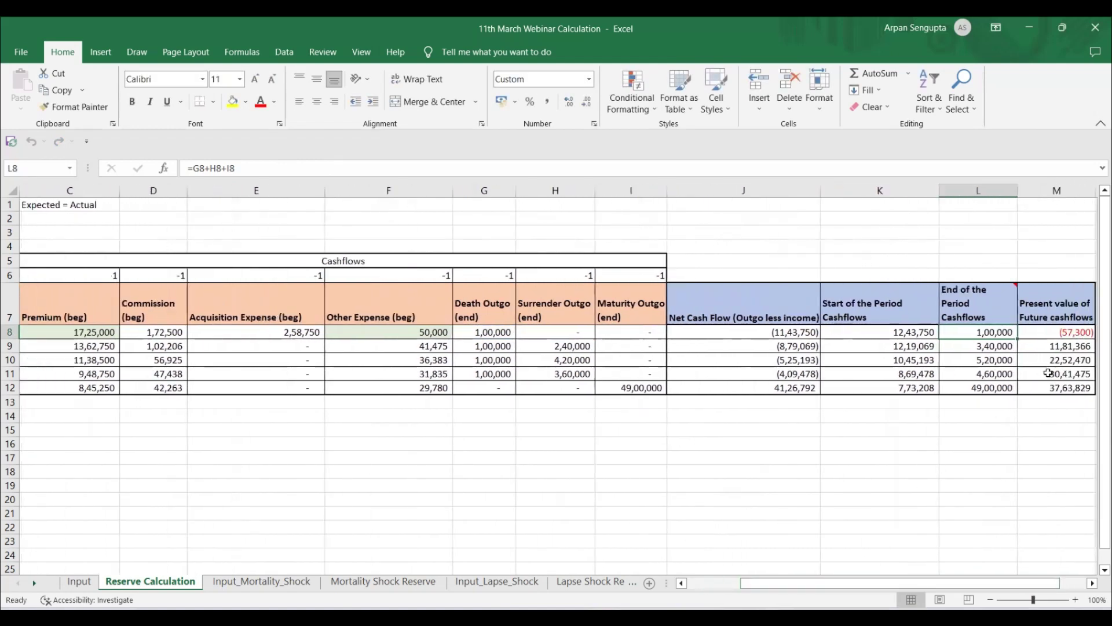
Examine the year 1 present value of future cashflows formula in M8 and check the interest rates it uses on the Input sheet
left_click(1060, 333)
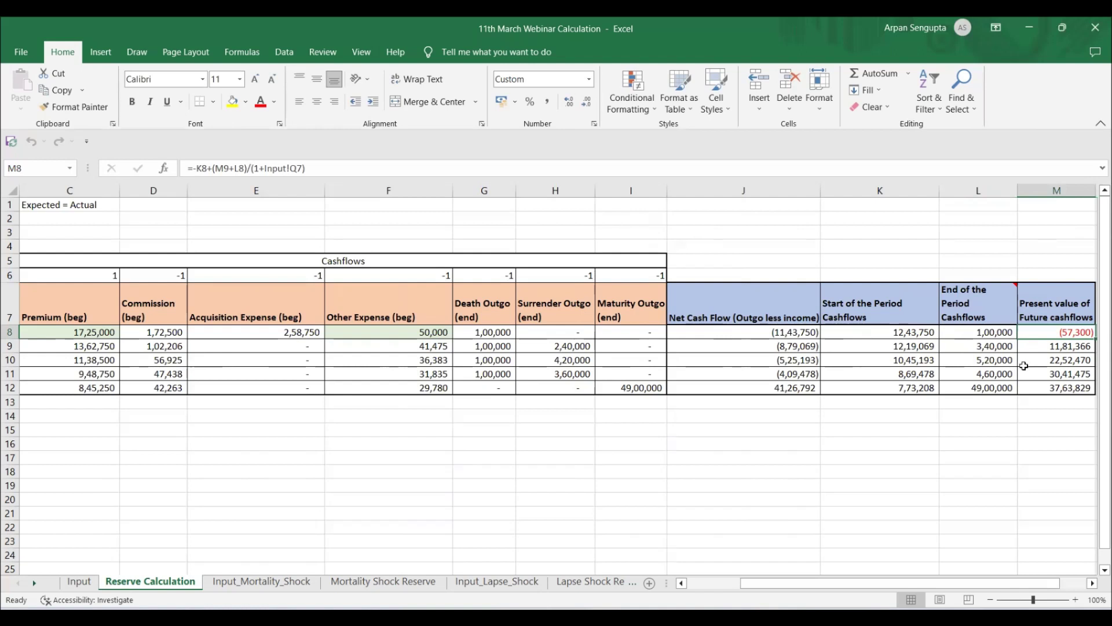
key("F2")
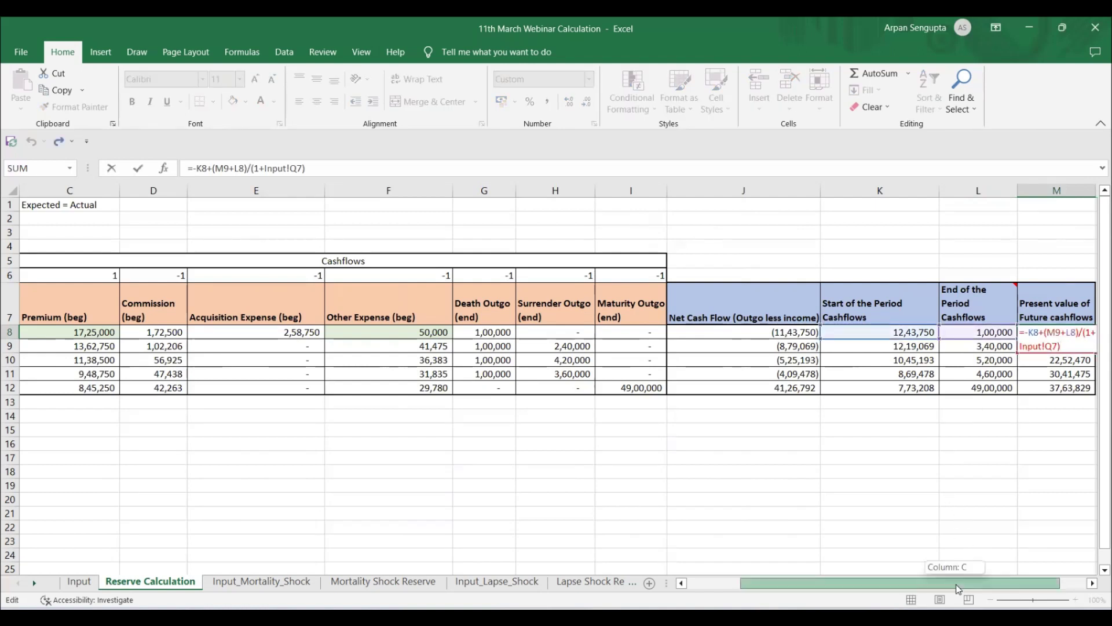
left_click_drag(950, 581, 977, 582)
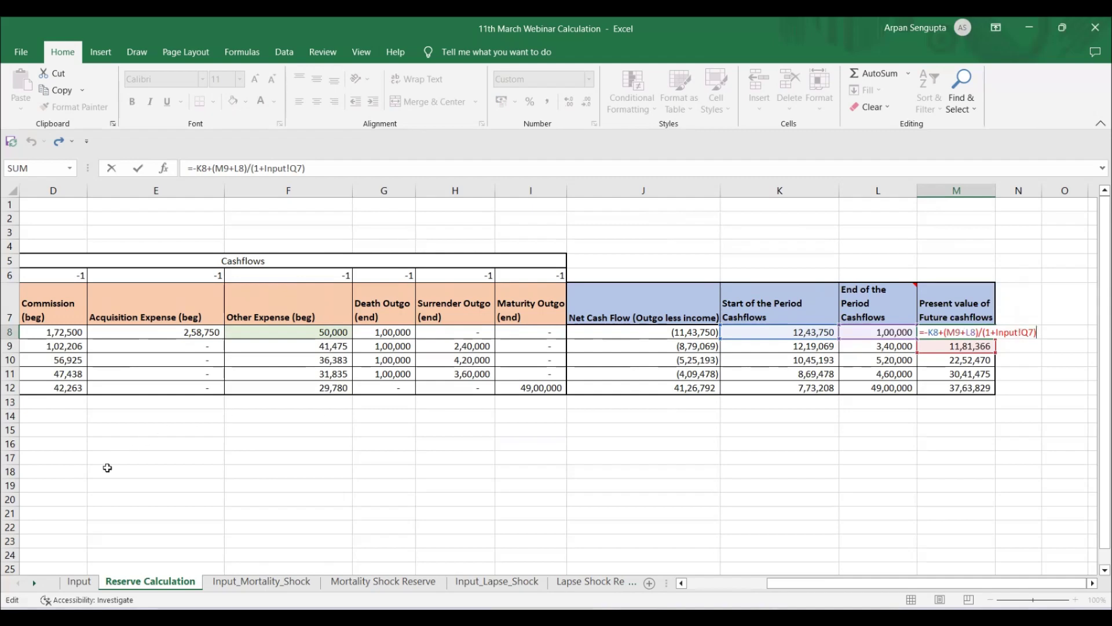
key("Return")
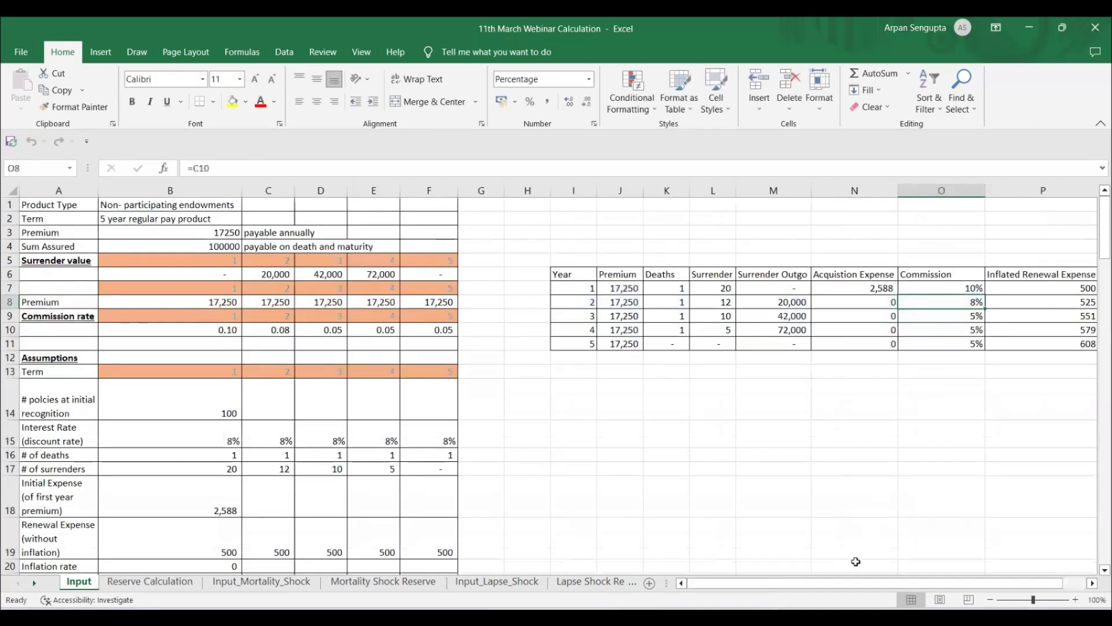
left_click_drag(853, 582, 876, 583)
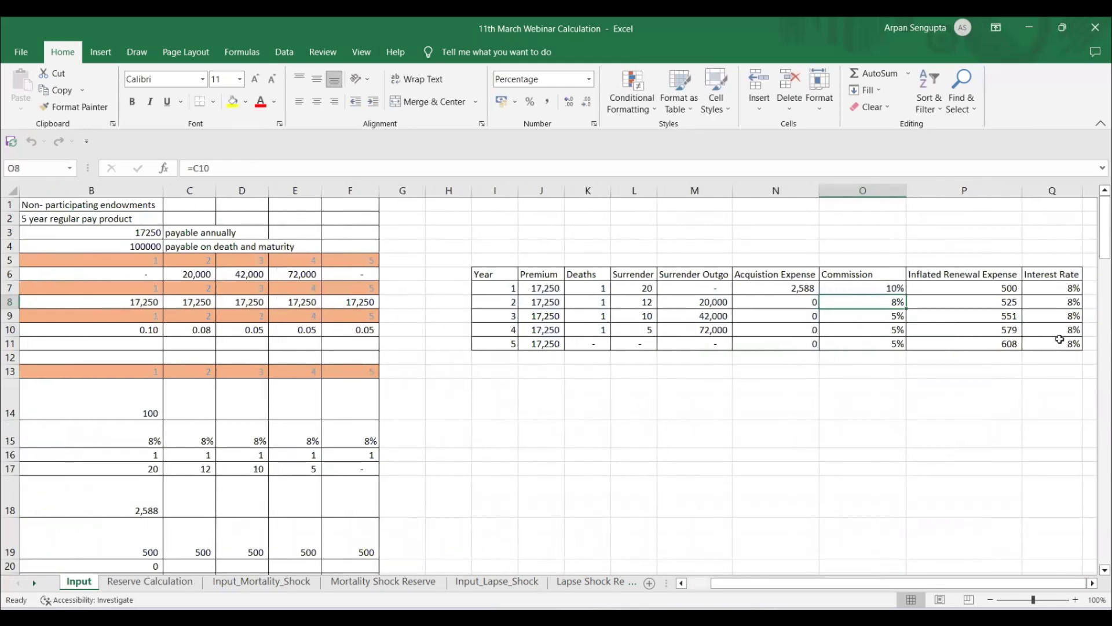
left_click(168, 583)
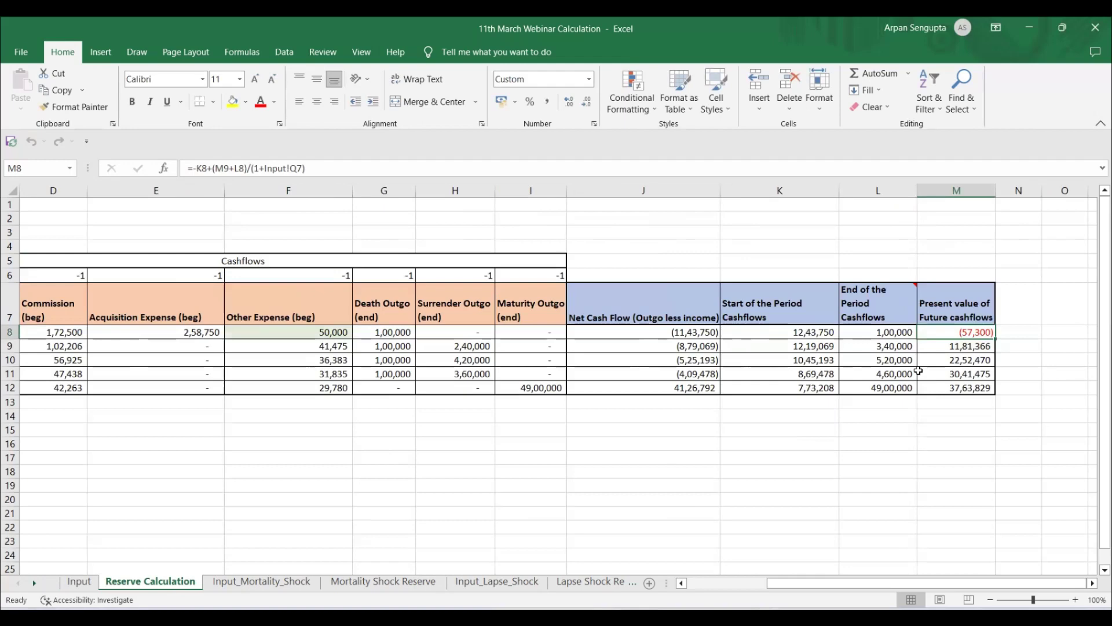
key("F2")
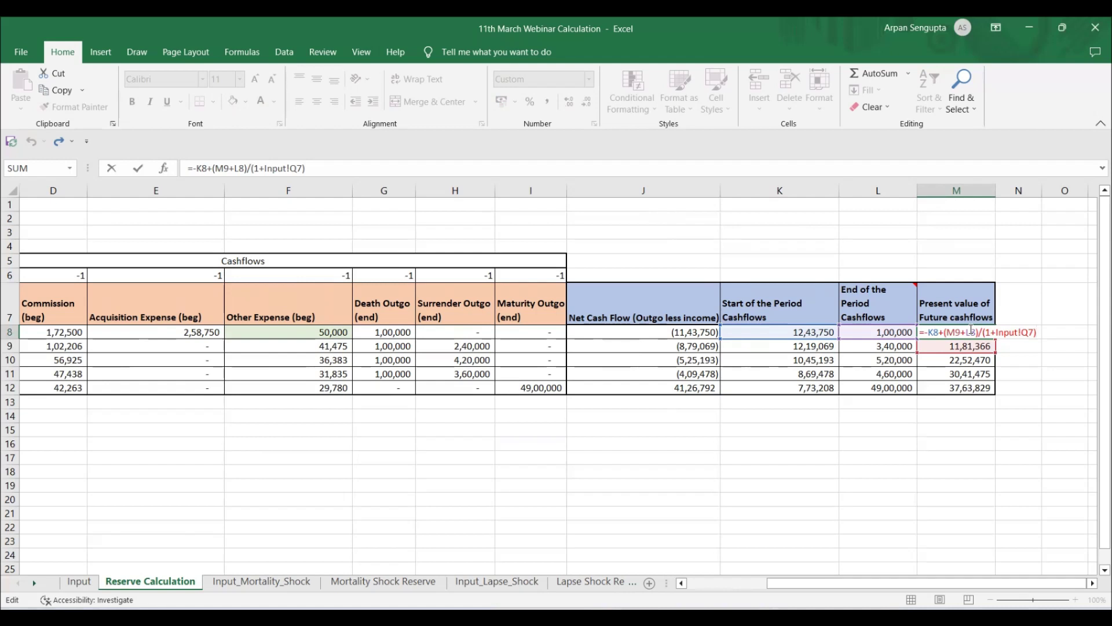
key("ctrl+Return")
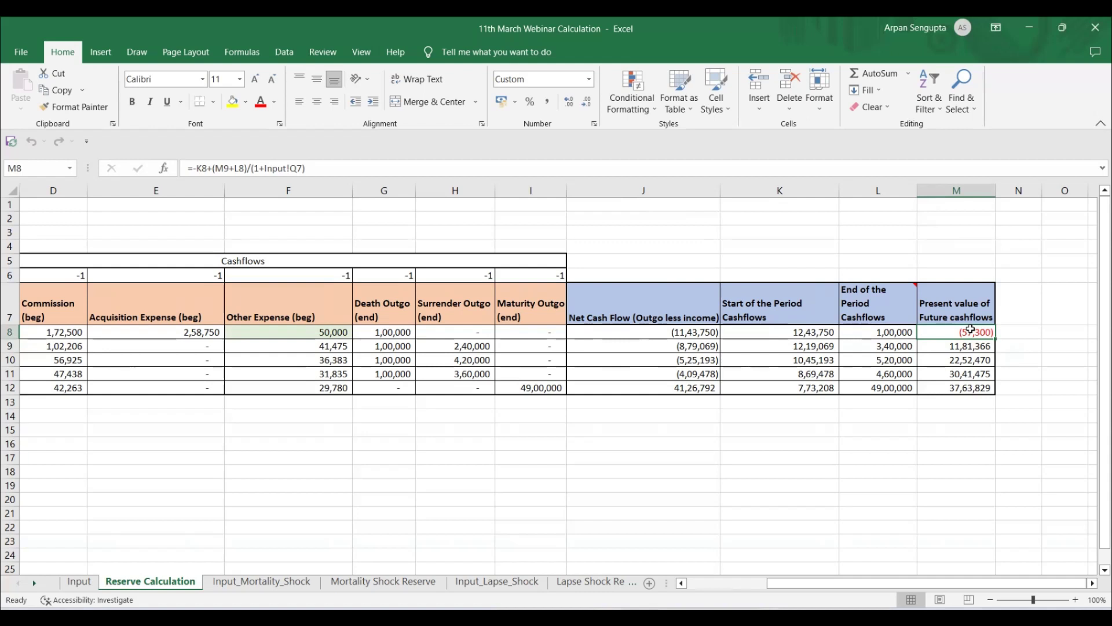
Inspect the year 5 present value formula in M12 together with its start and end of period cash flows in K12 and L12
left_click(940, 390)
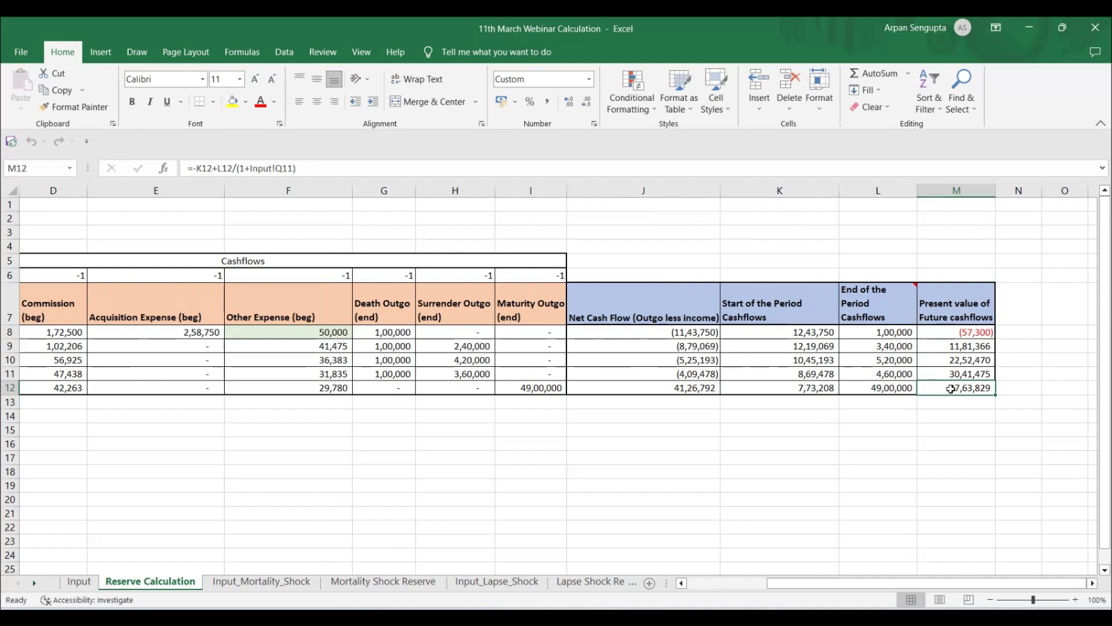
left_click(809, 391)
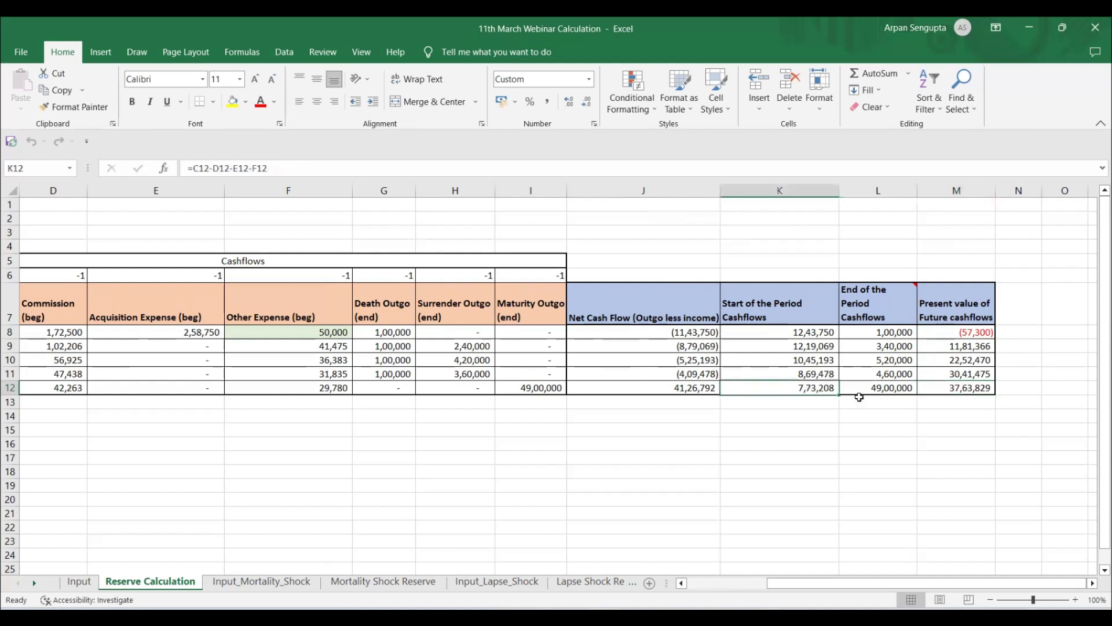
left_click(960, 390)
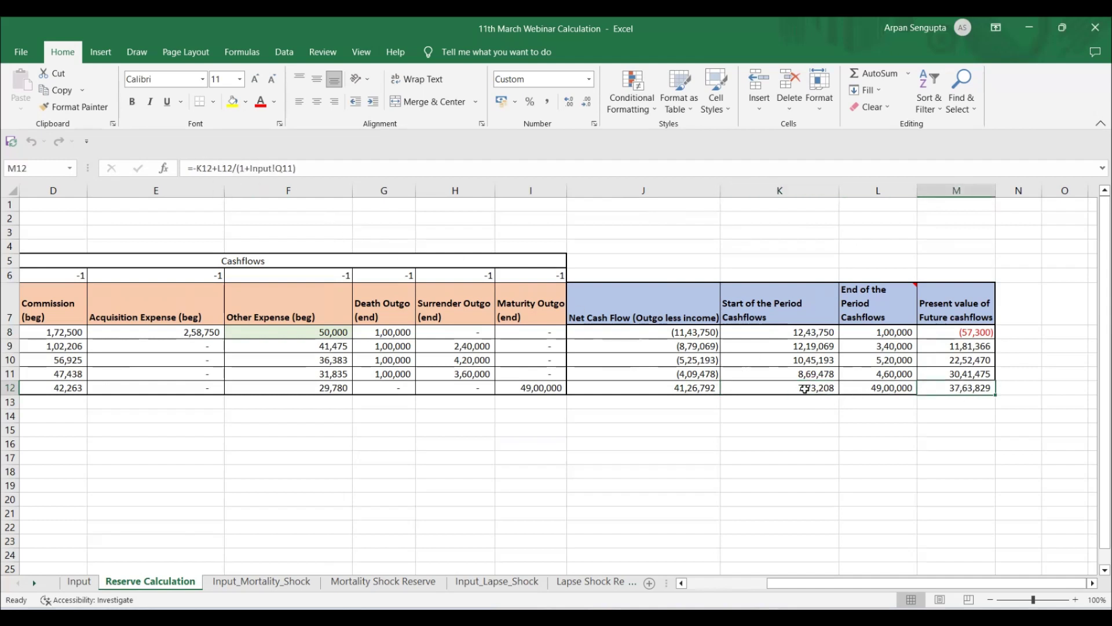
left_click(862, 389)
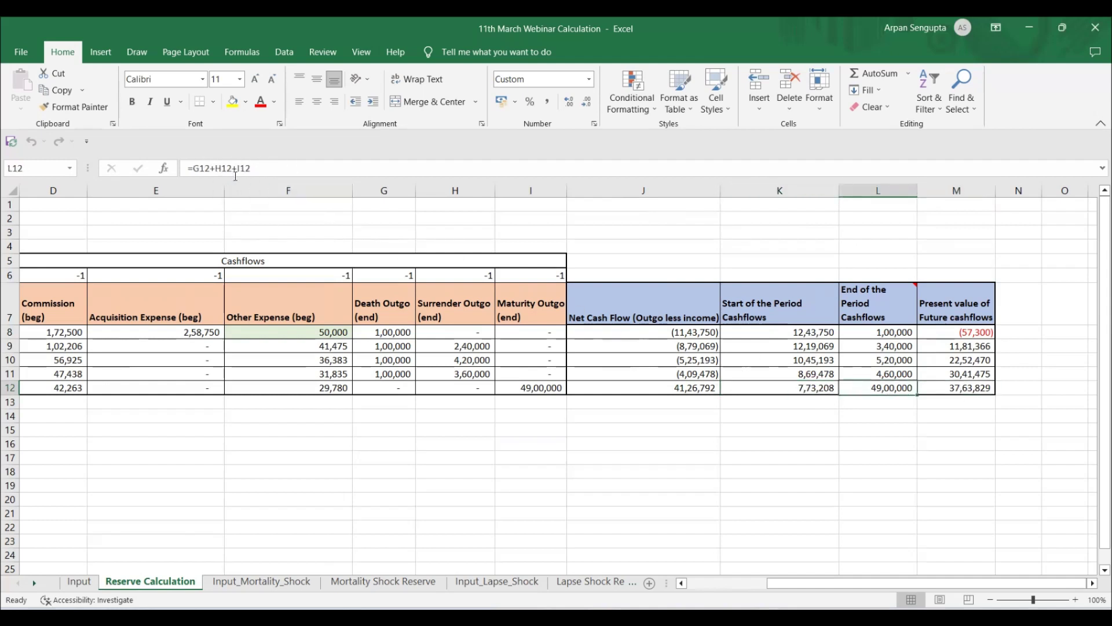
left_click(946, 387)
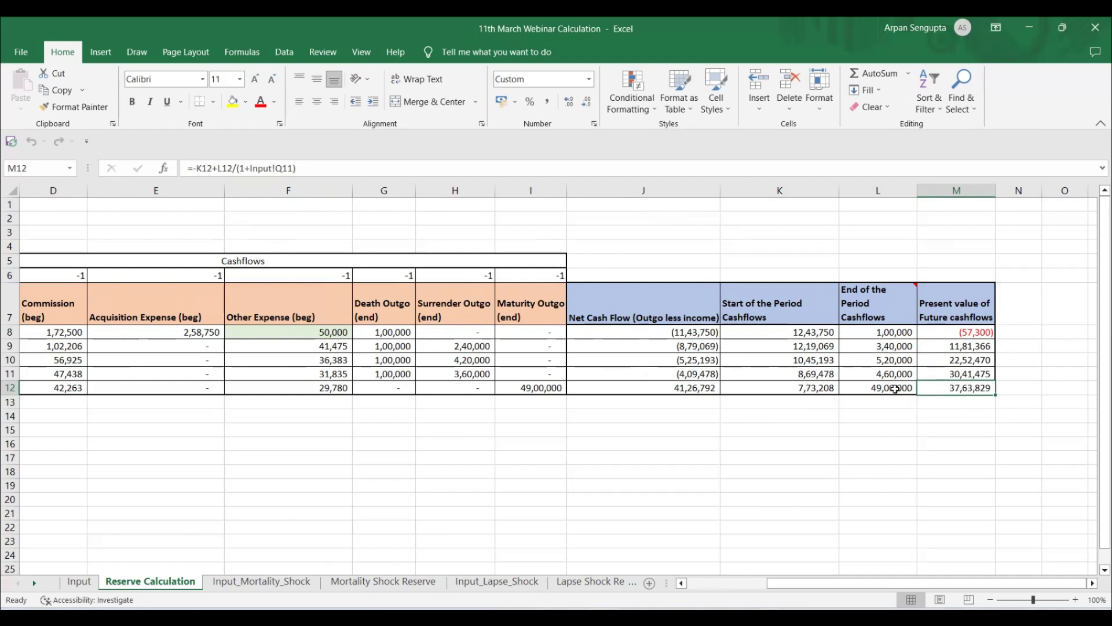
Trace the present value formulas backwards through year 4 in M11 and year 3 in M10, ending at year 1 in M8
left_click(955, 373)
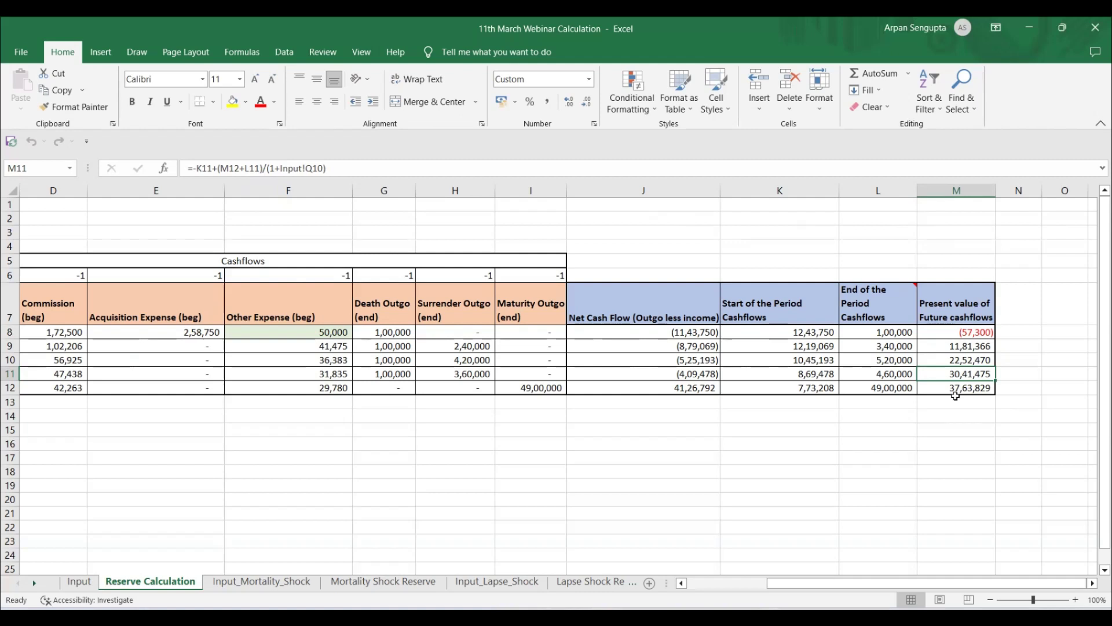
key("F2")
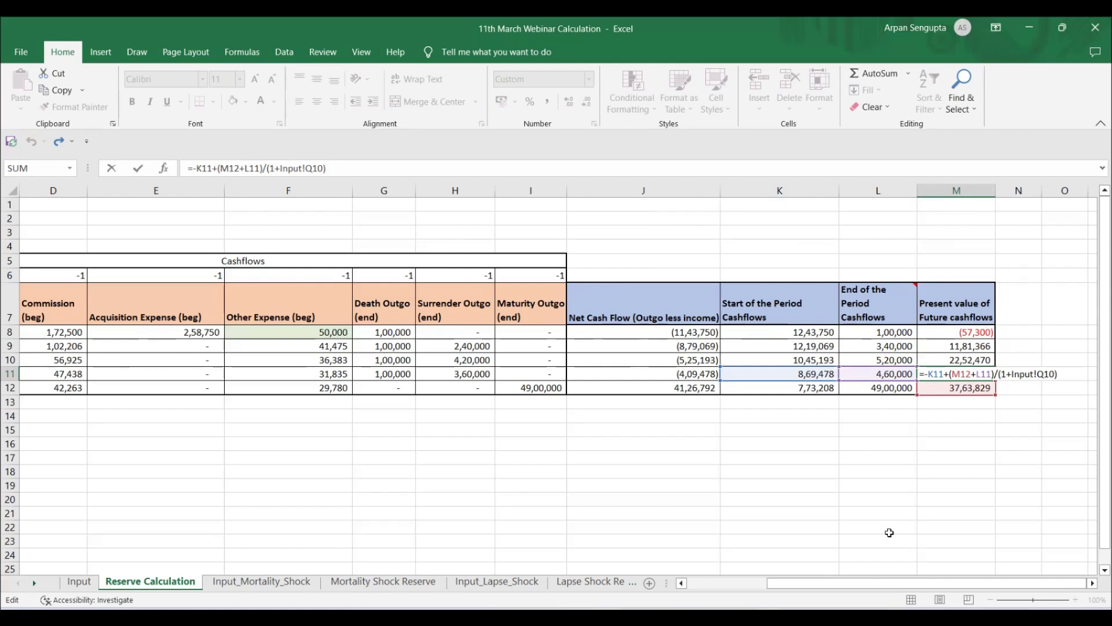
key("ctrl+Return")
key("Up")
key("F2")
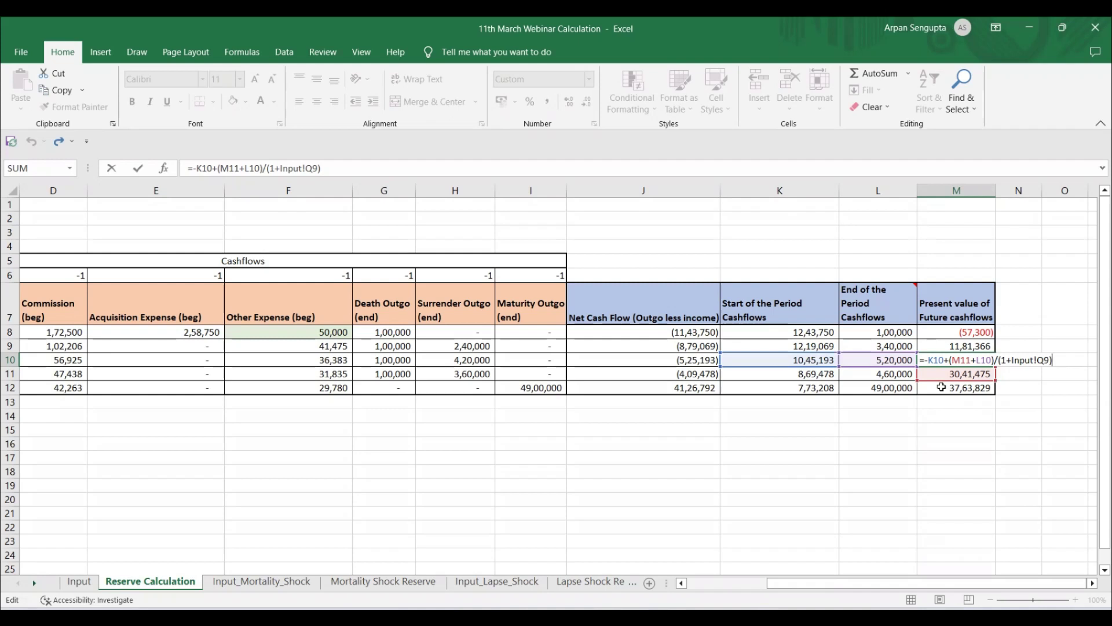
key("Return")
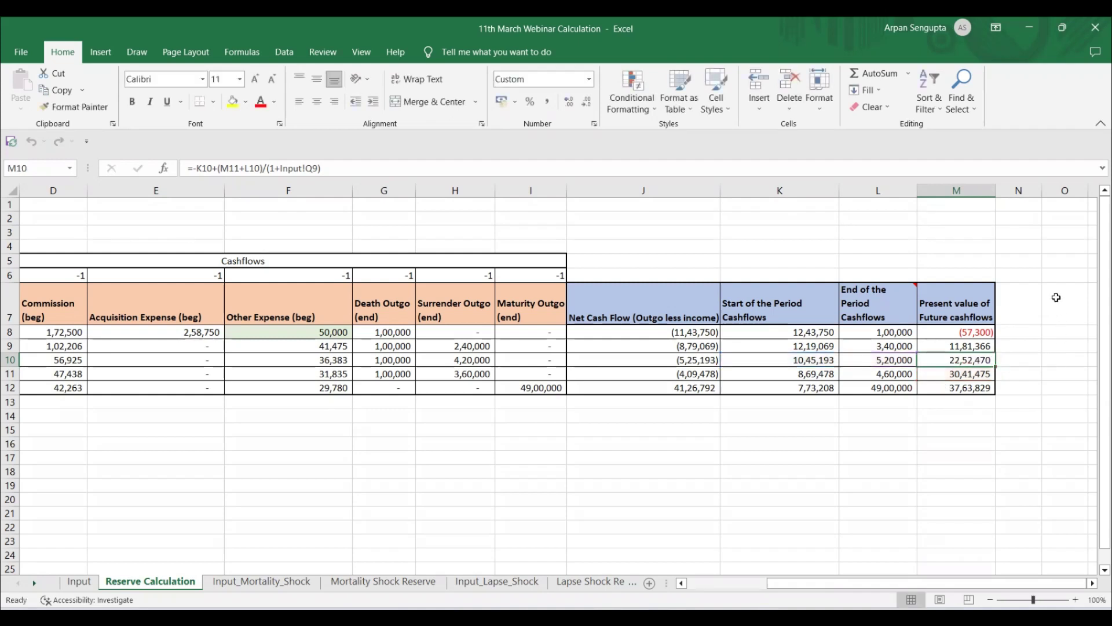
left_click(979, 333)
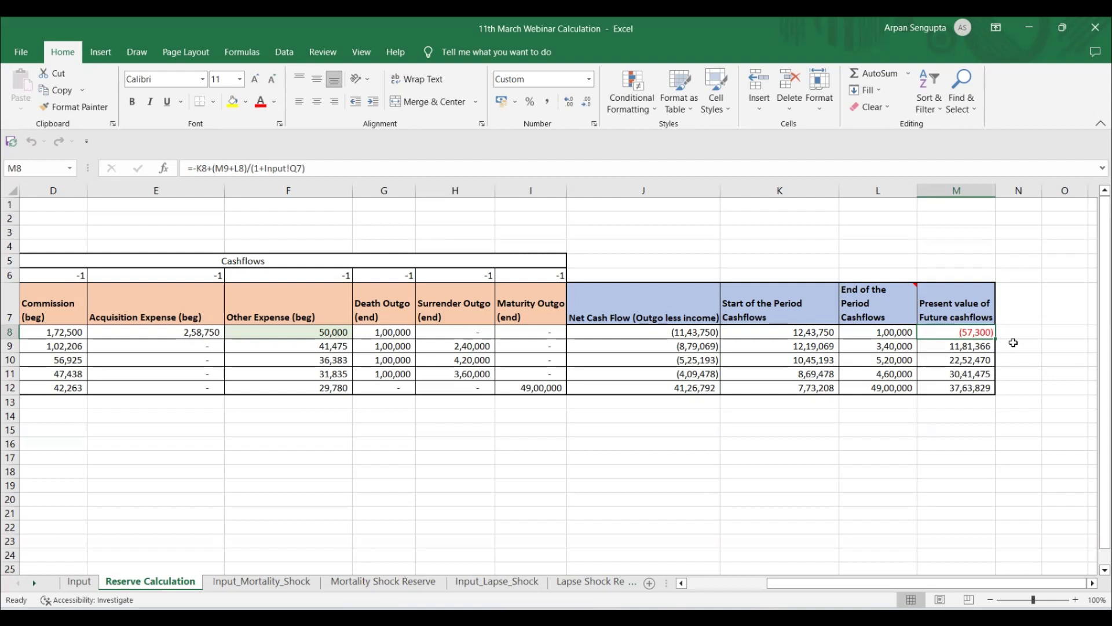
Review the Input_Mortality_Shock assumptions and compare the present values on the Mortality Shock Reserve sheet with the base case Reserve Calculation
left_click(235, 583)
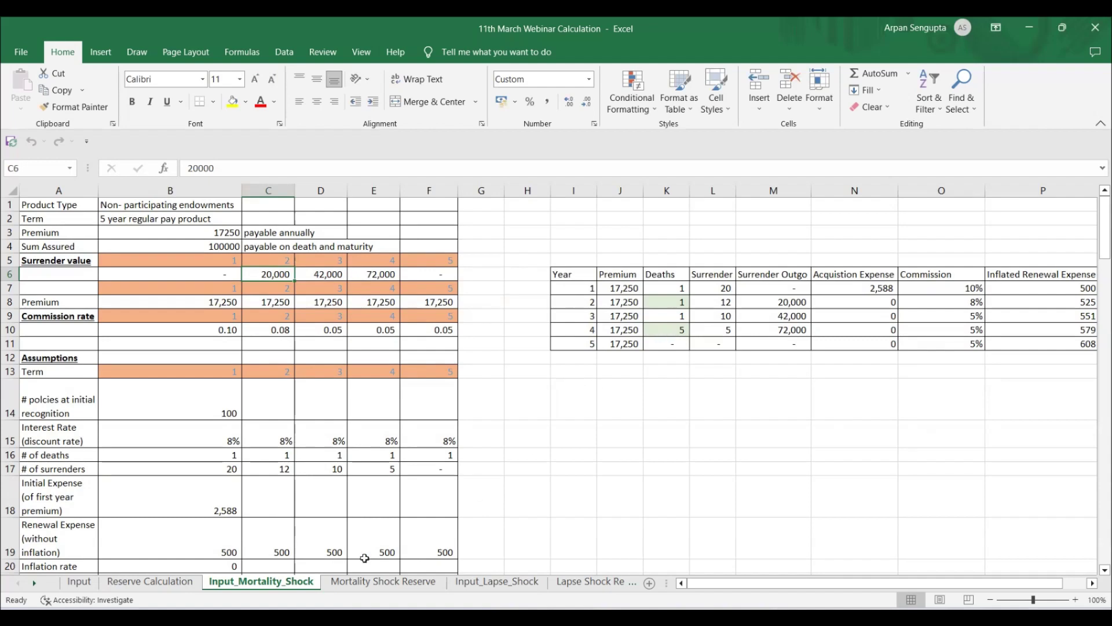
left_click(383, 581)
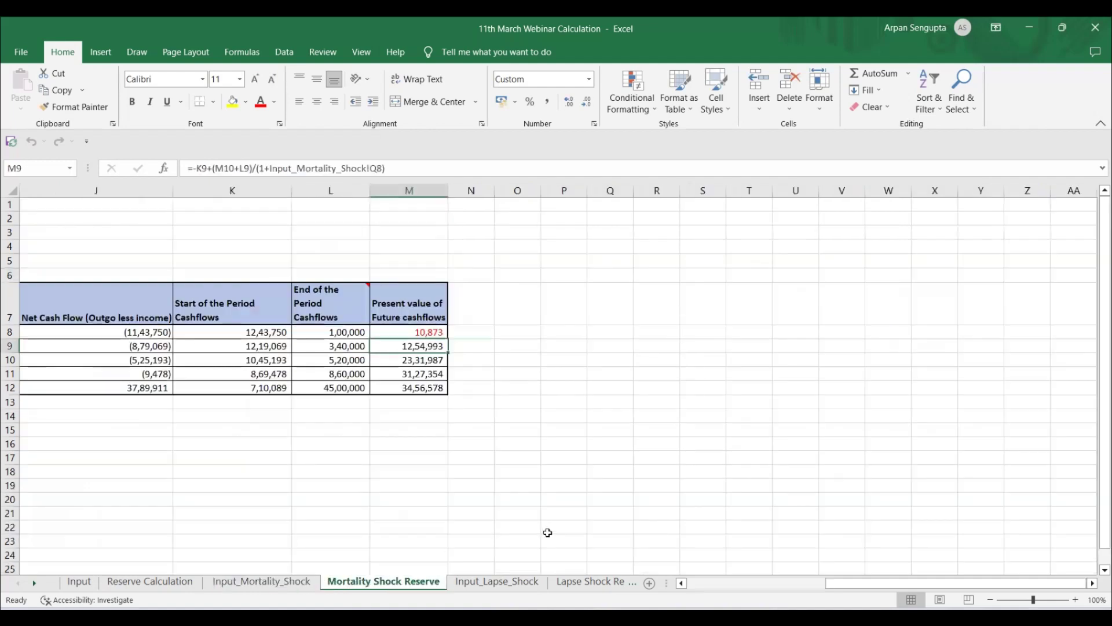
scroll(858, 583, "left", 3)
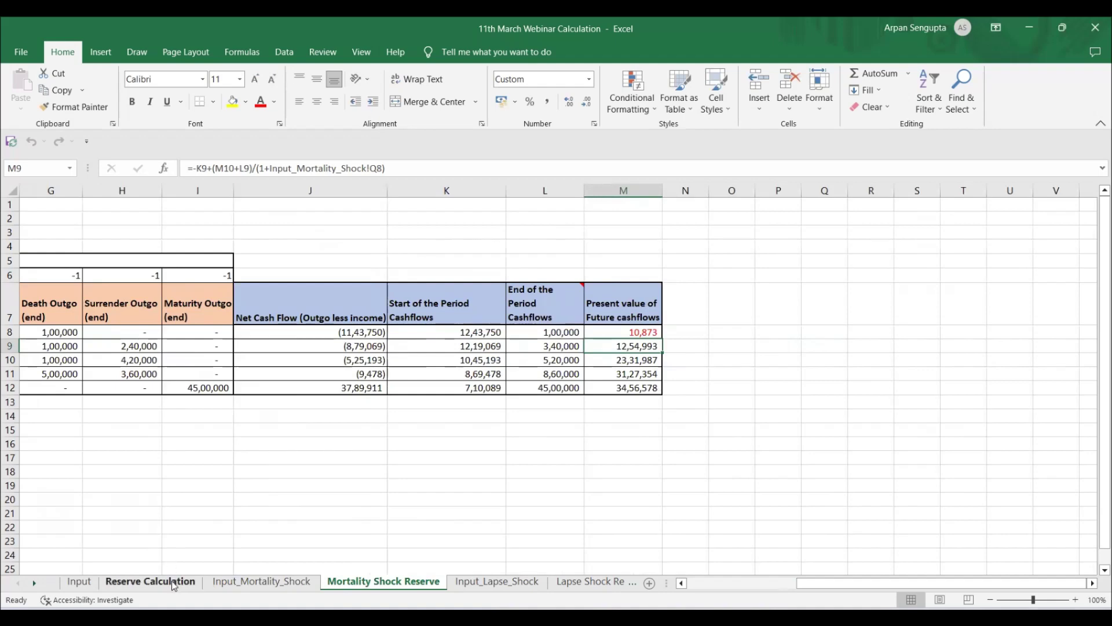
left_click(150, 581)
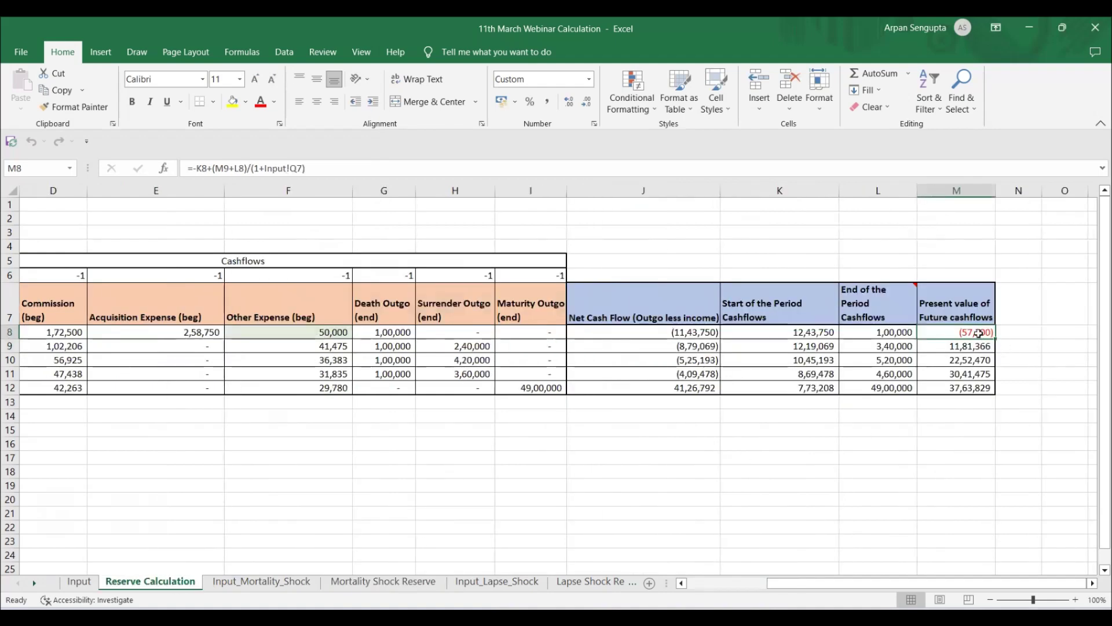
left_click(281, 582)
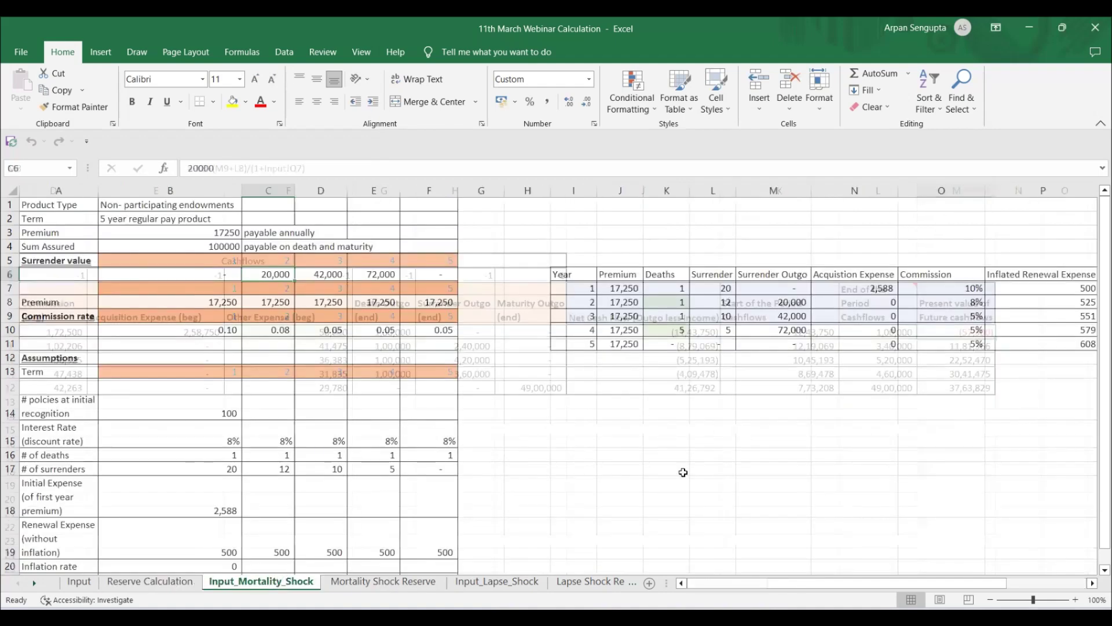
left_click(383, 581)
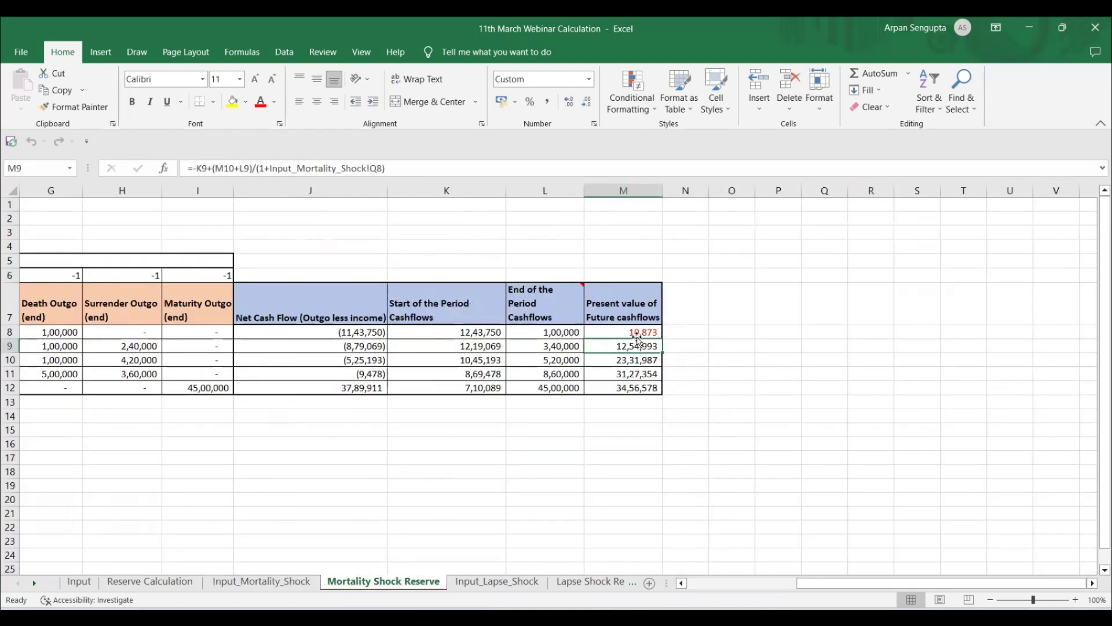
In O8, calculate the shocked reserve's relative change from the base case with =(M8-'Reserve Calculation'!M8)/'Reserve Calculation'!M8
left_click(743, 332)
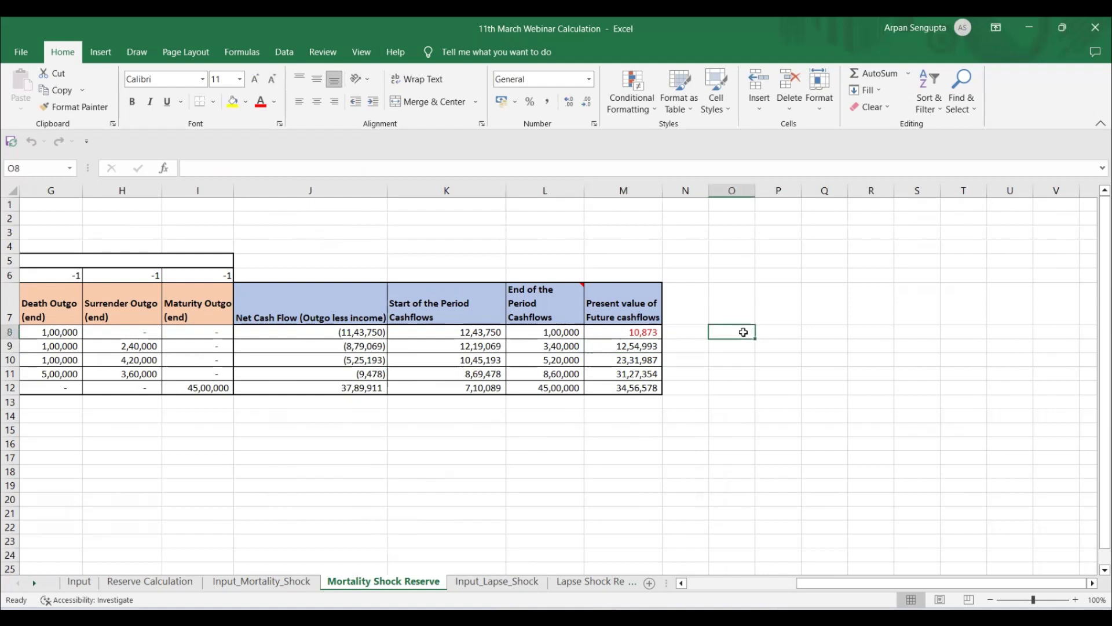
type("=")
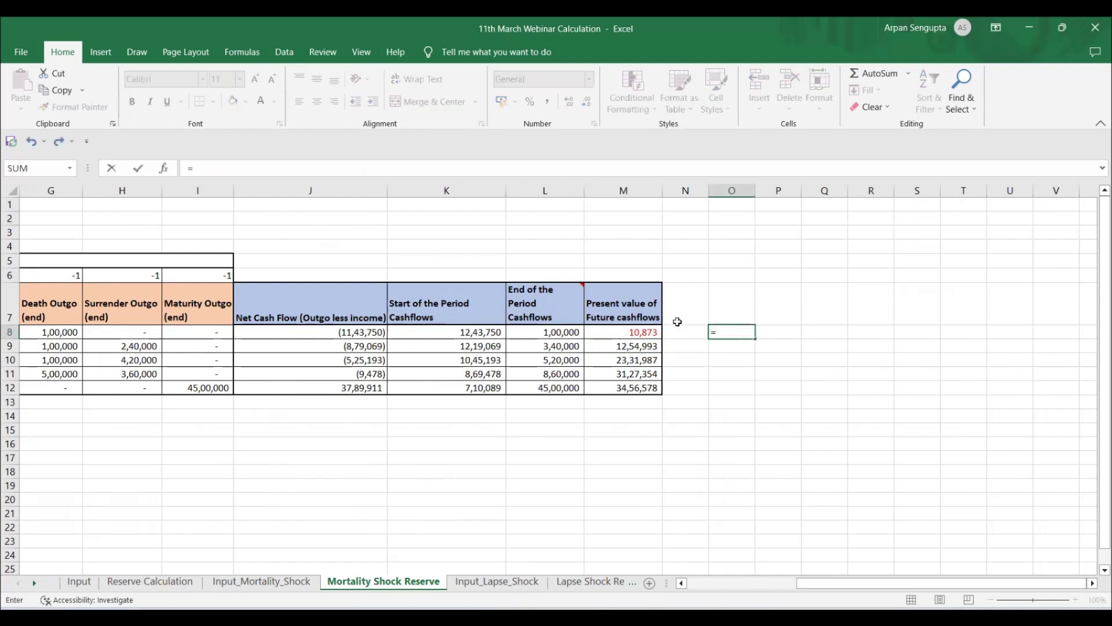
left_click(655, 331)
type("-'Reserve Calculation'!")
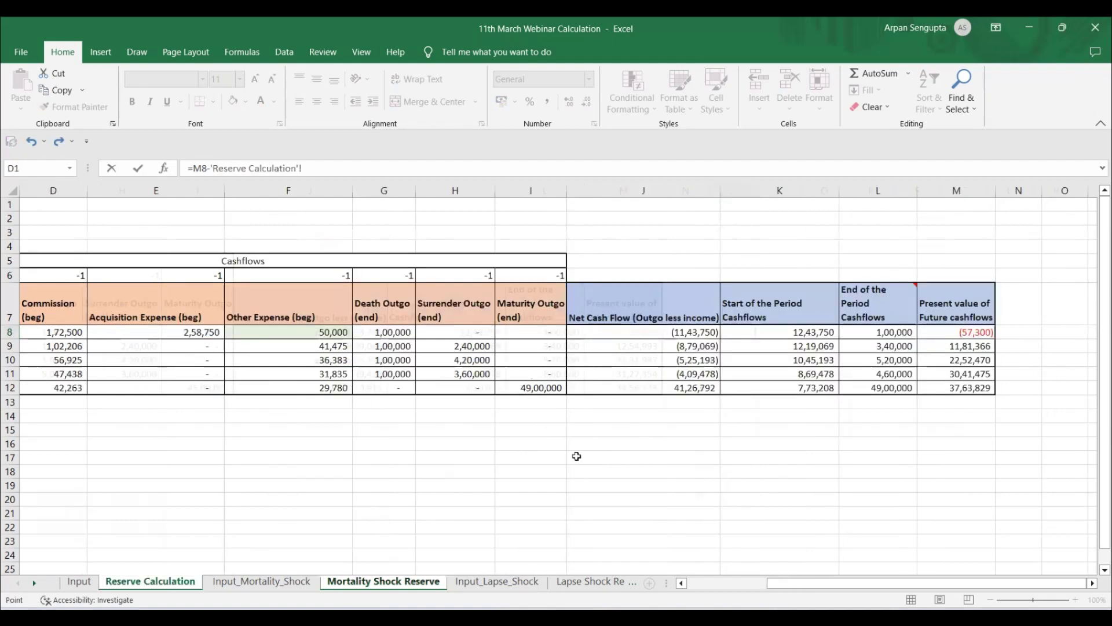
left_click(150, 581)
left_click(965, 335)
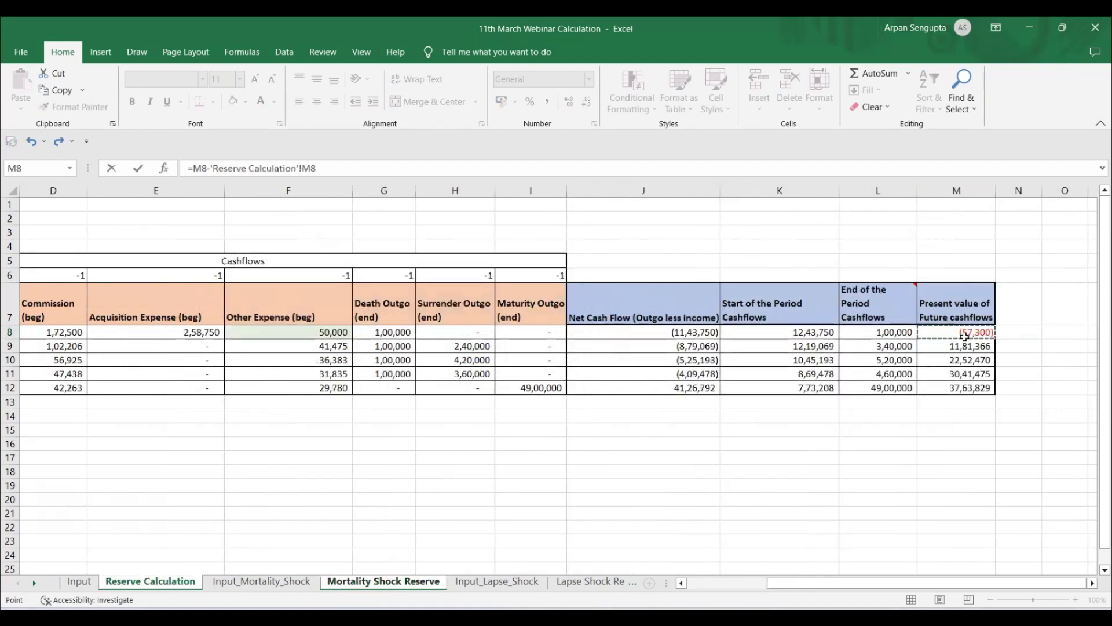
left_click(196, 164)
type("(")
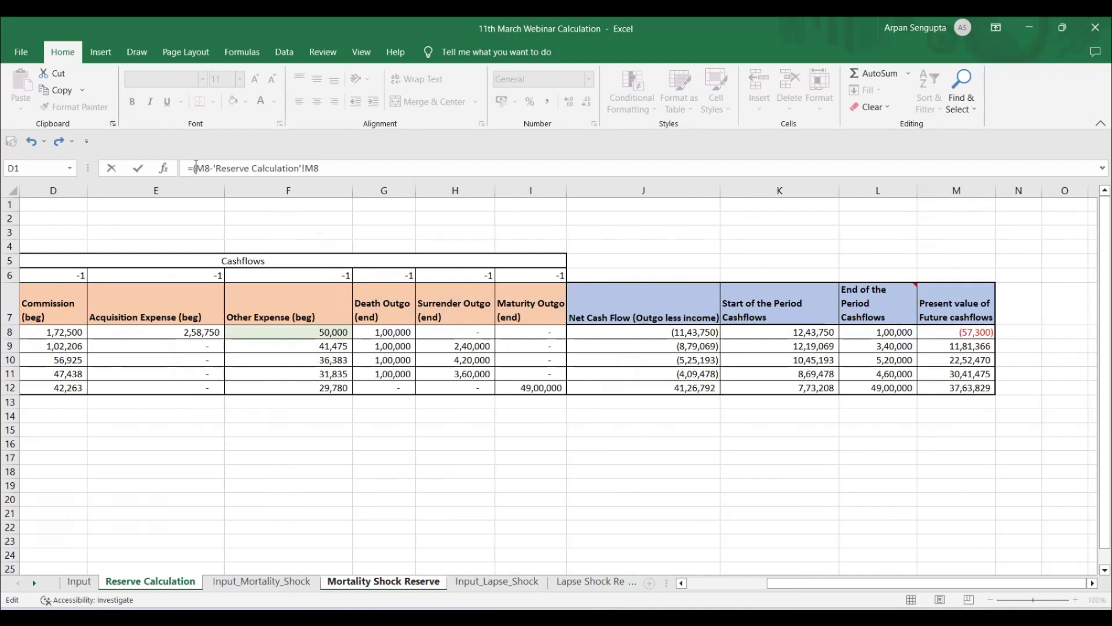
left_click(359, 165)
type(")/")
left_click(964, 333)
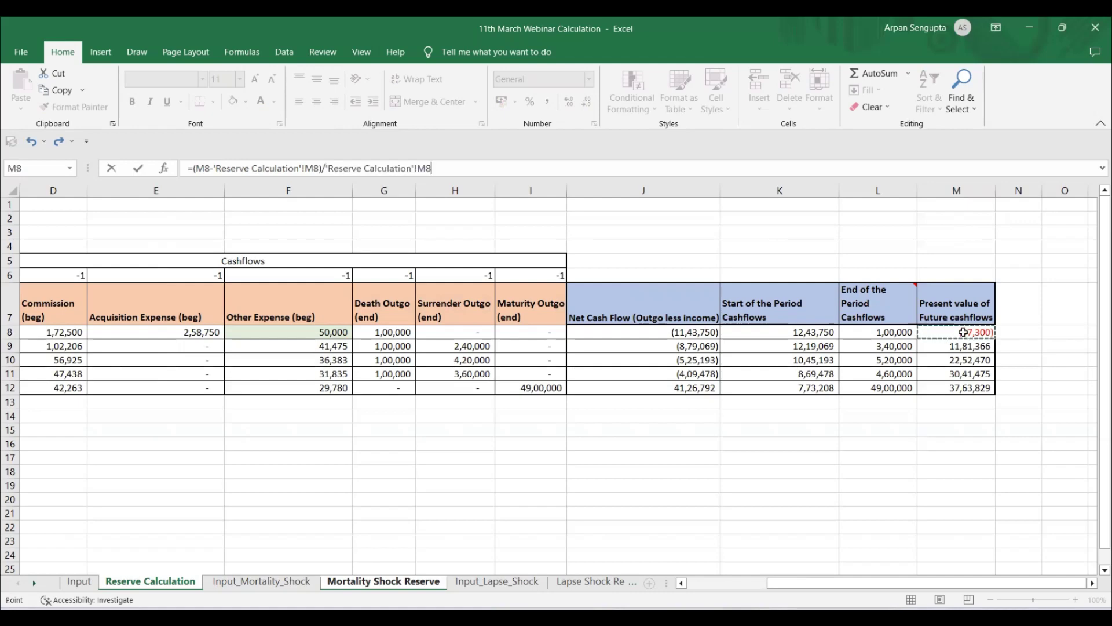
key("ctrl+Return")
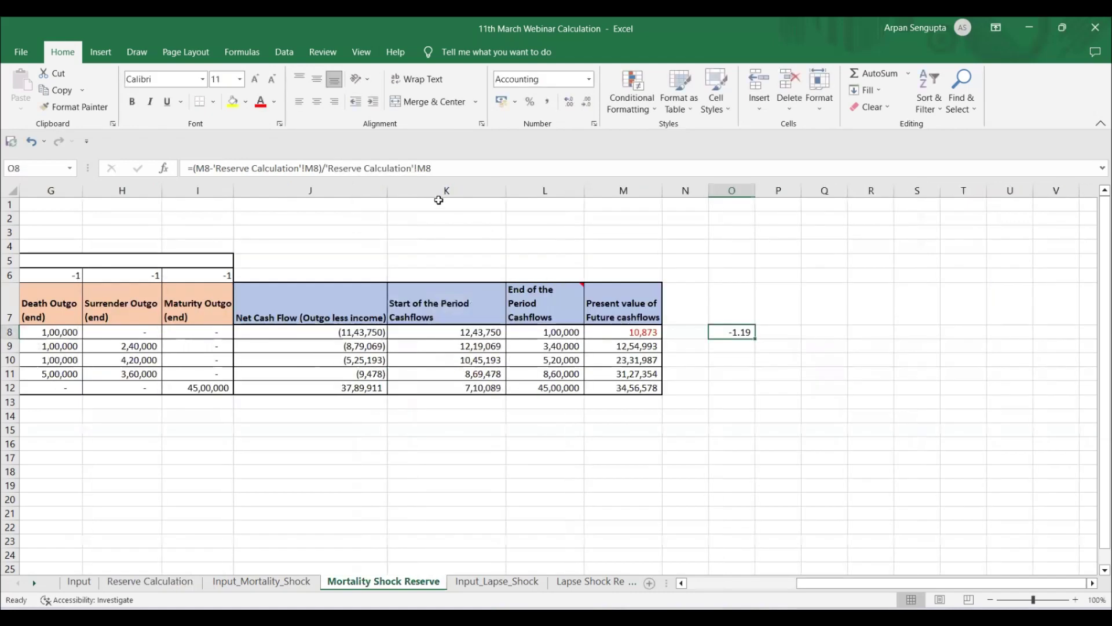
Format O8 as a percentage and negate the denominator, making the formula =(M8-'Reserve Calculation'!M8)/-'Reserve Calculation'!M8
left_click(530, 102)
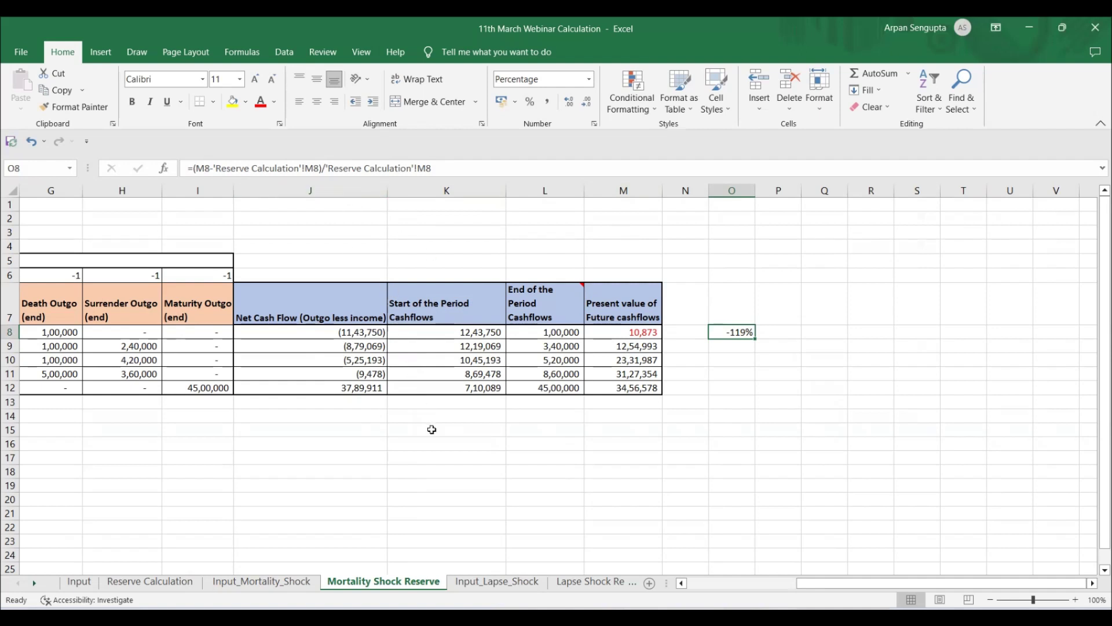
left_click(326, 168)
type("-")
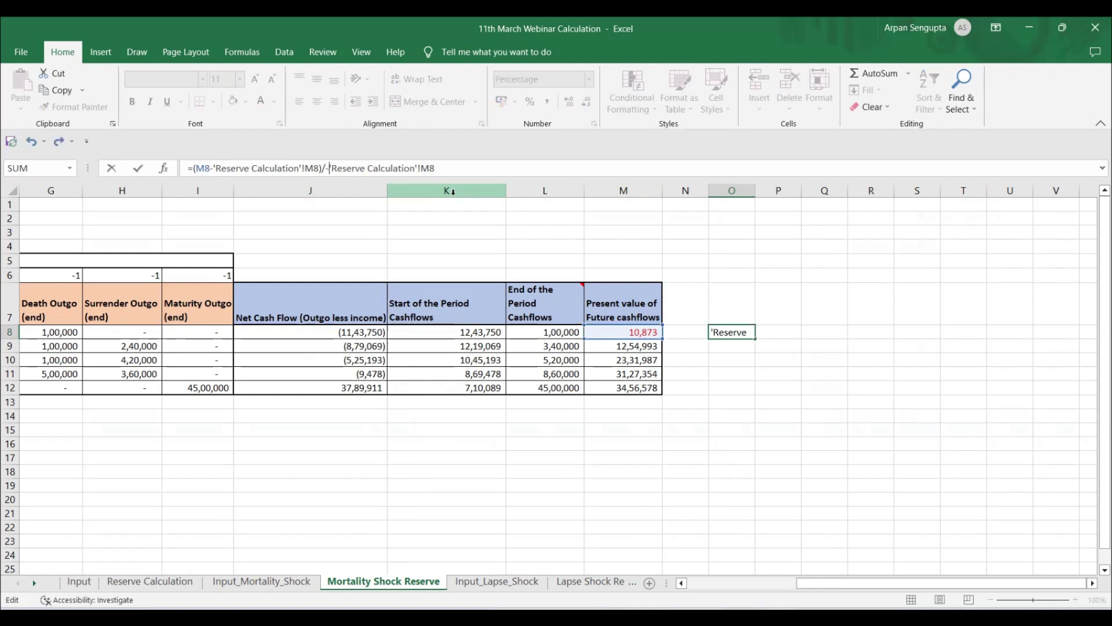
key("ctrl+Return")
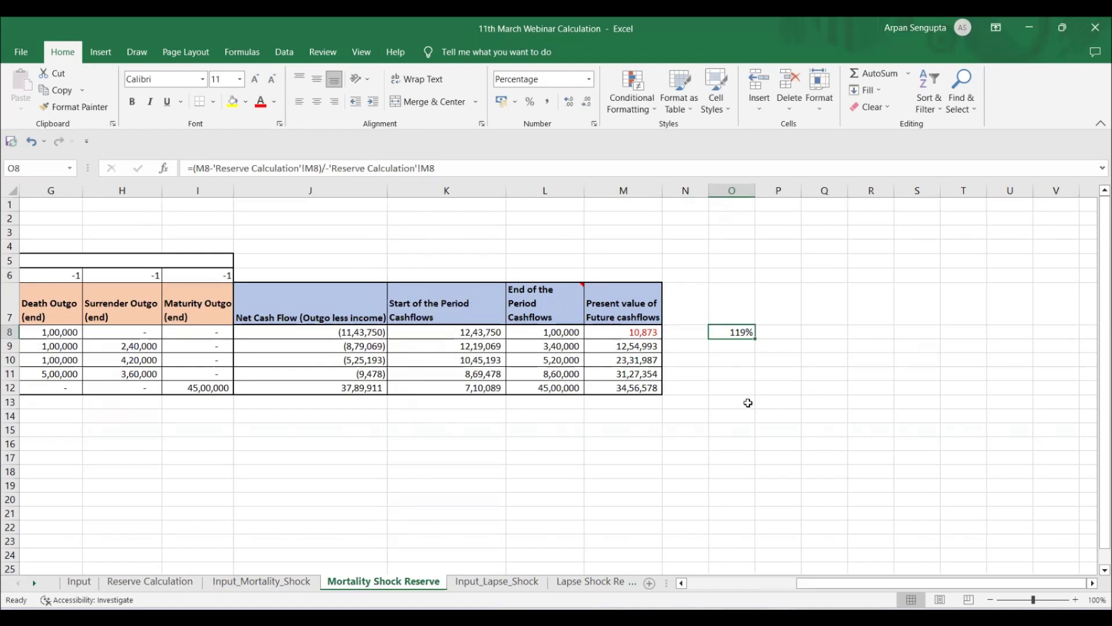
Review the yearly deaths on Input_Mortality_Shock alongside the cash flows and present values on Mortality Shock Reserve
left_click(261, 581)
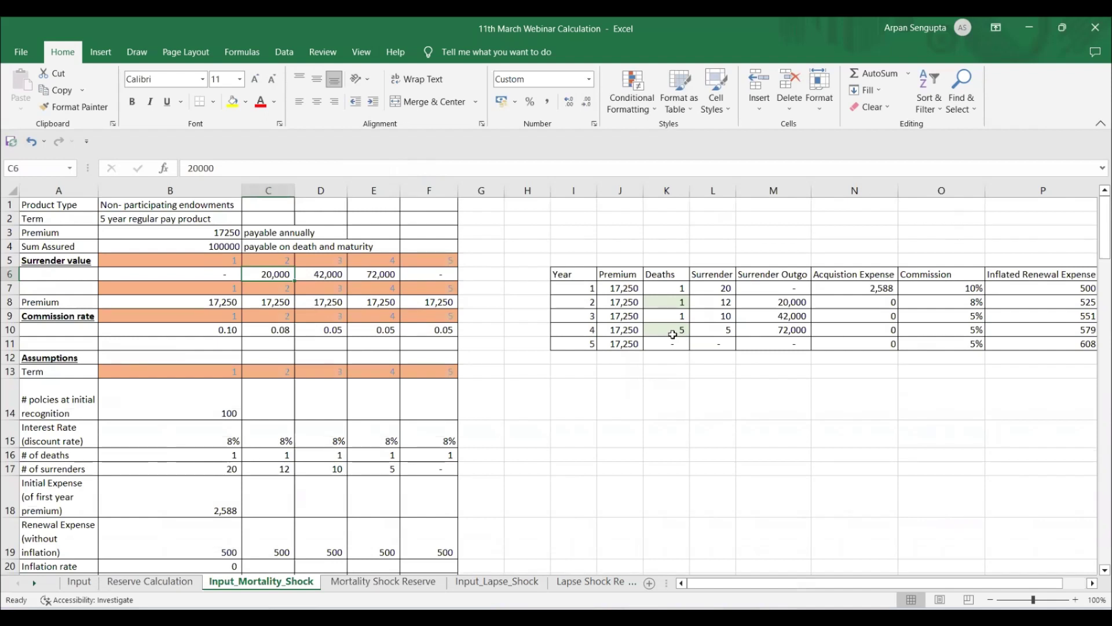
left_click(355, 582)
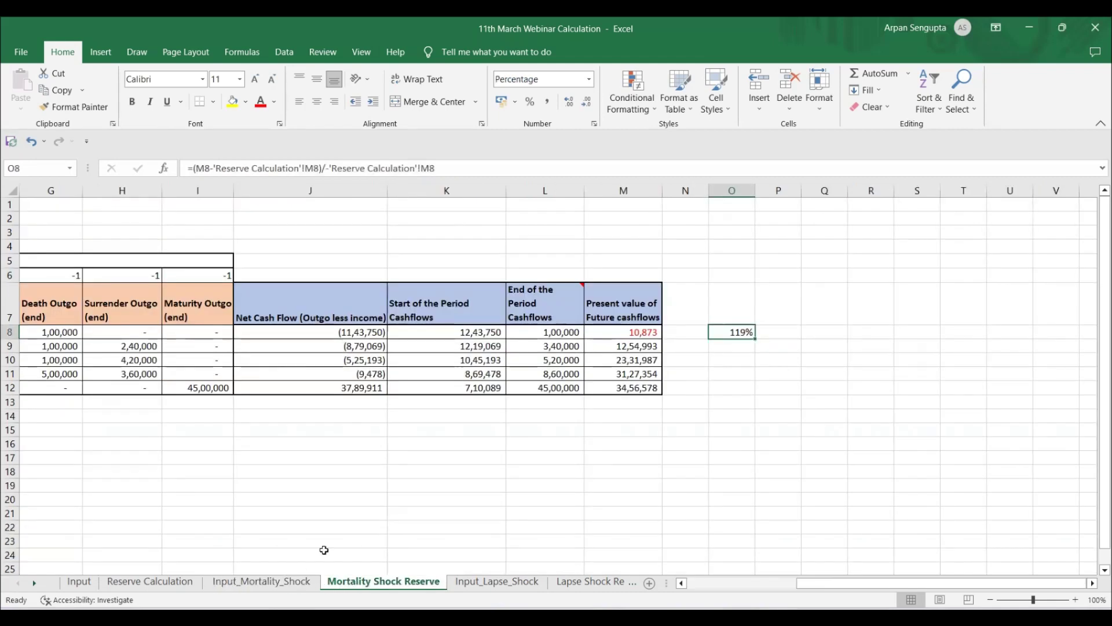
left_click(286, 582)
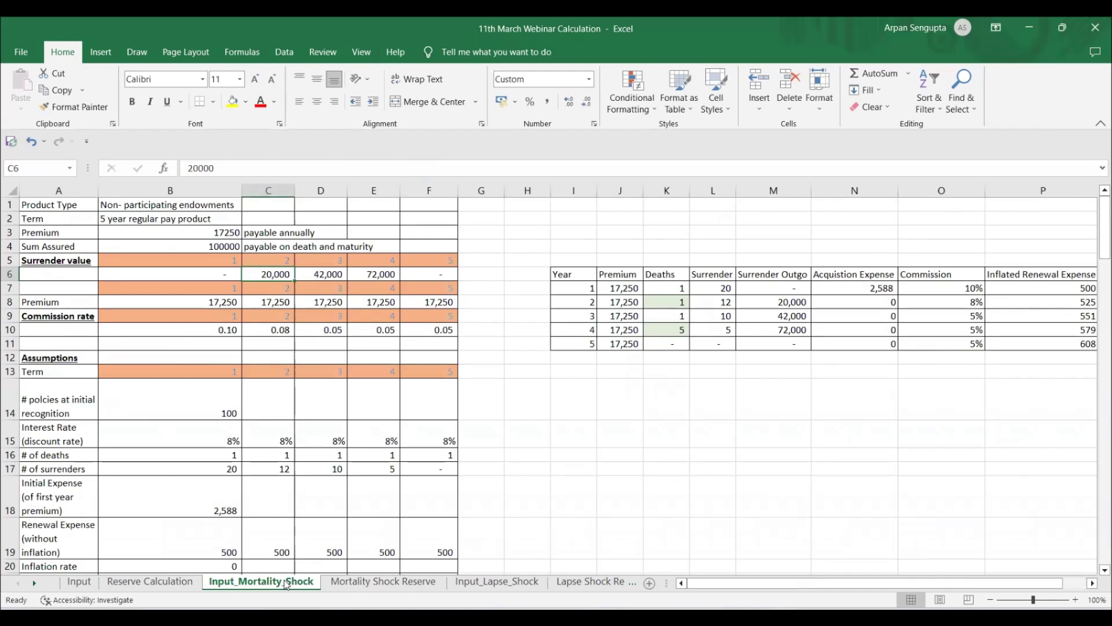
left_click(350, 586)
scroll(646, 487, "left", 3)
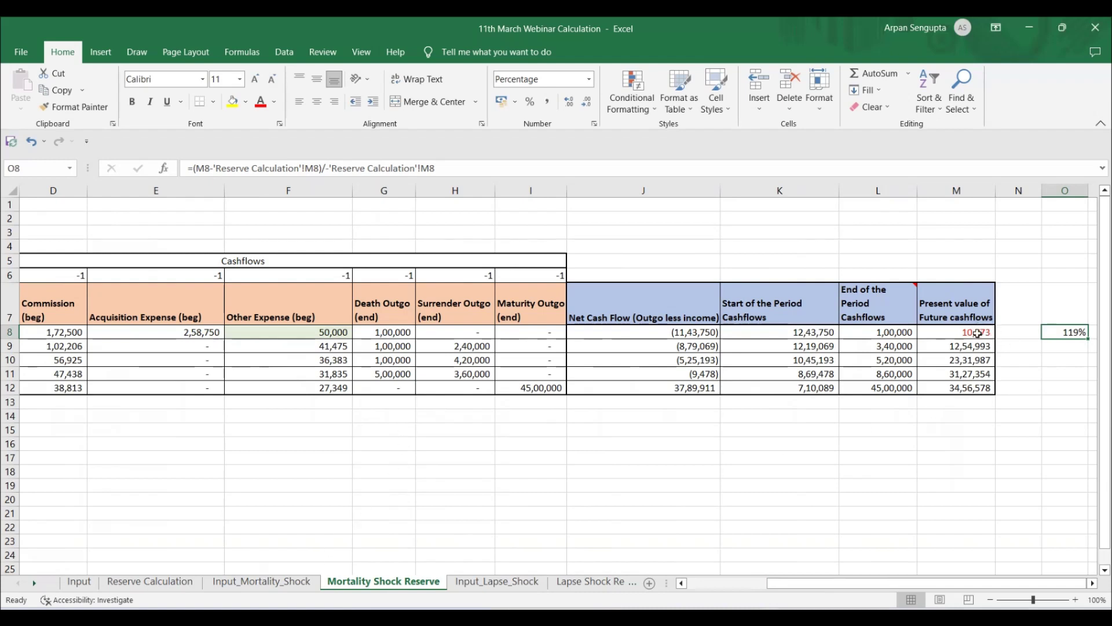
On Input_Mortality_Shock, set the year 2 deaths to 5 and year 4 deaths to 1, and check the effect on Mortality Shock Reserve
left_click(261, 581)
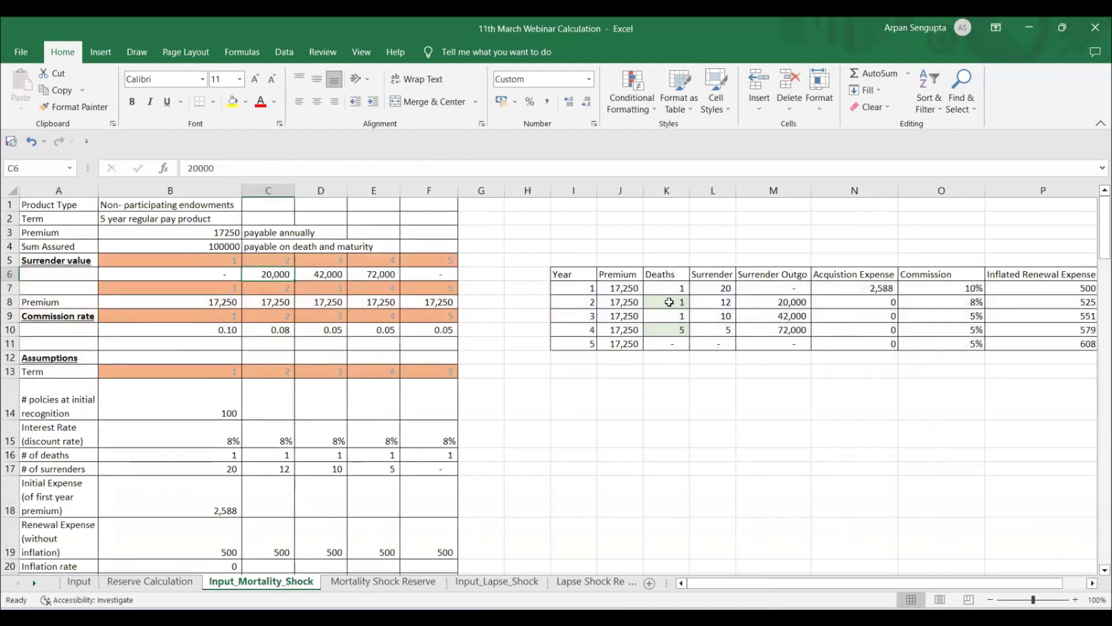
left_click(669, 302)
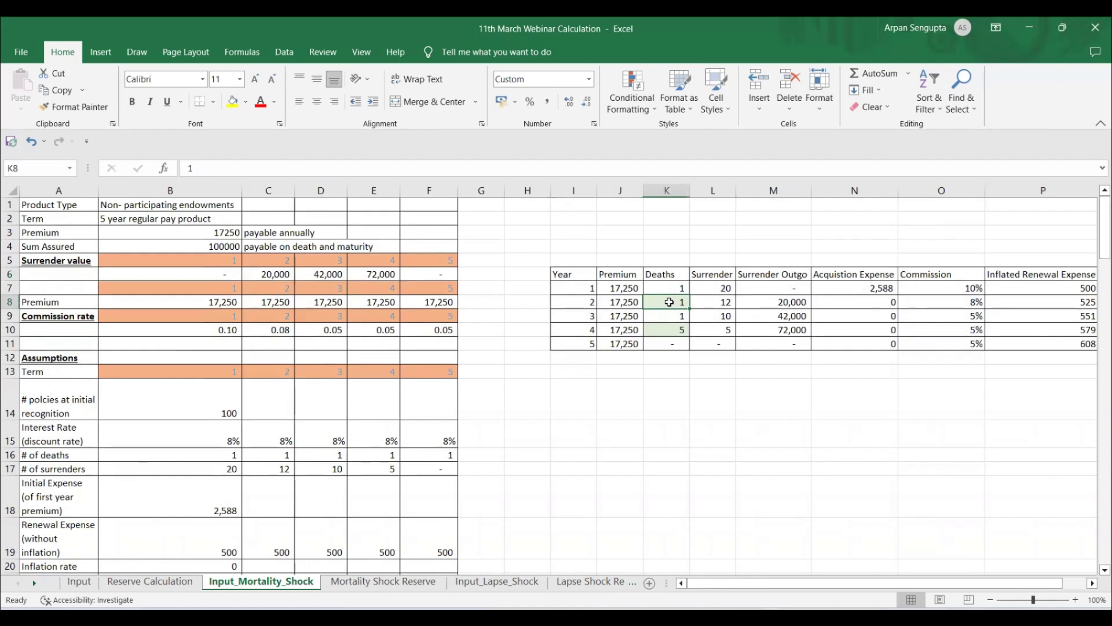
type("5")
left_click(672, 329)
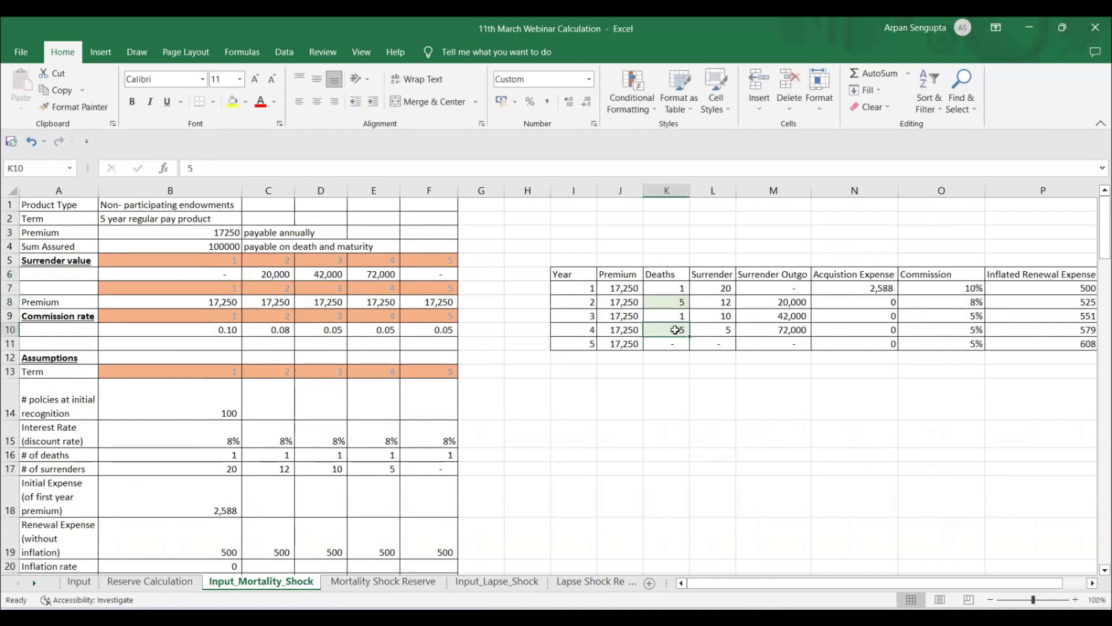
type("1")
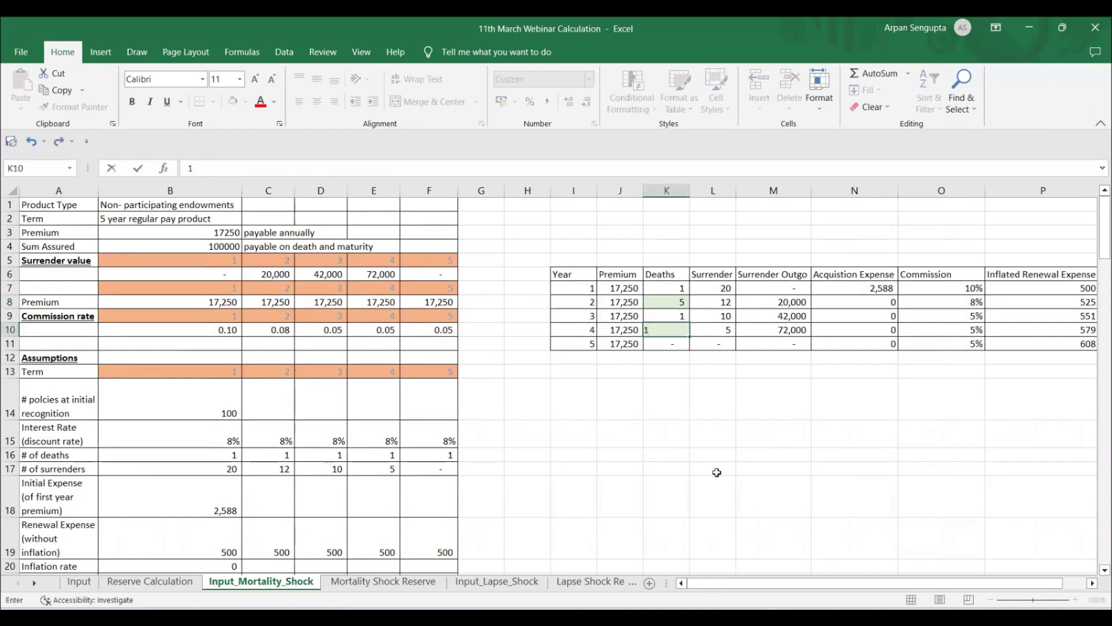
key("ctrl+Return")
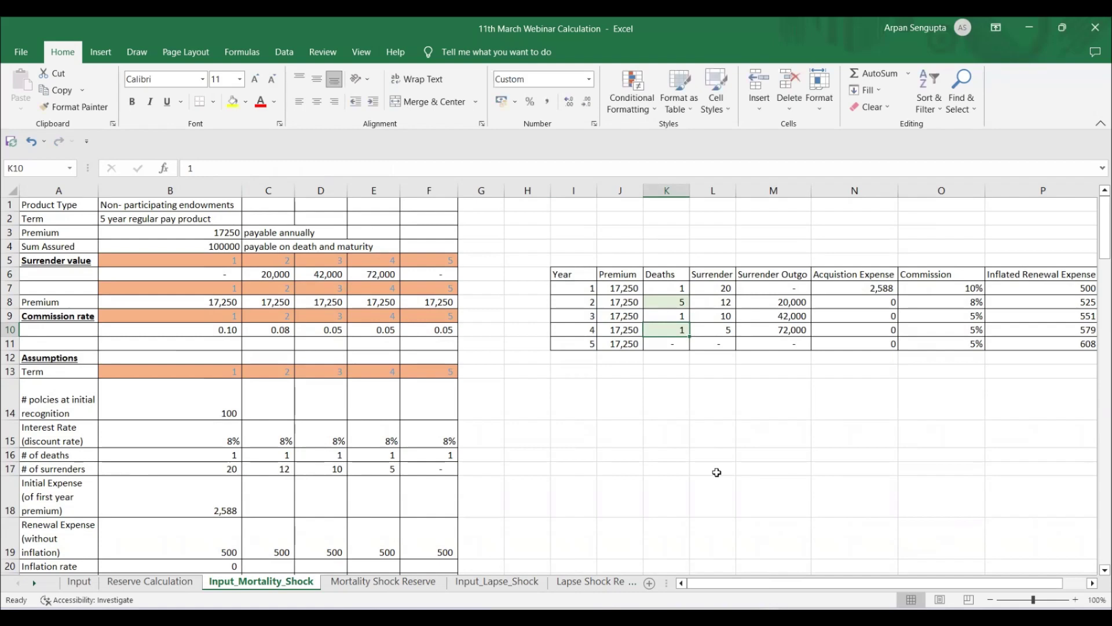
left_click(377, 581)
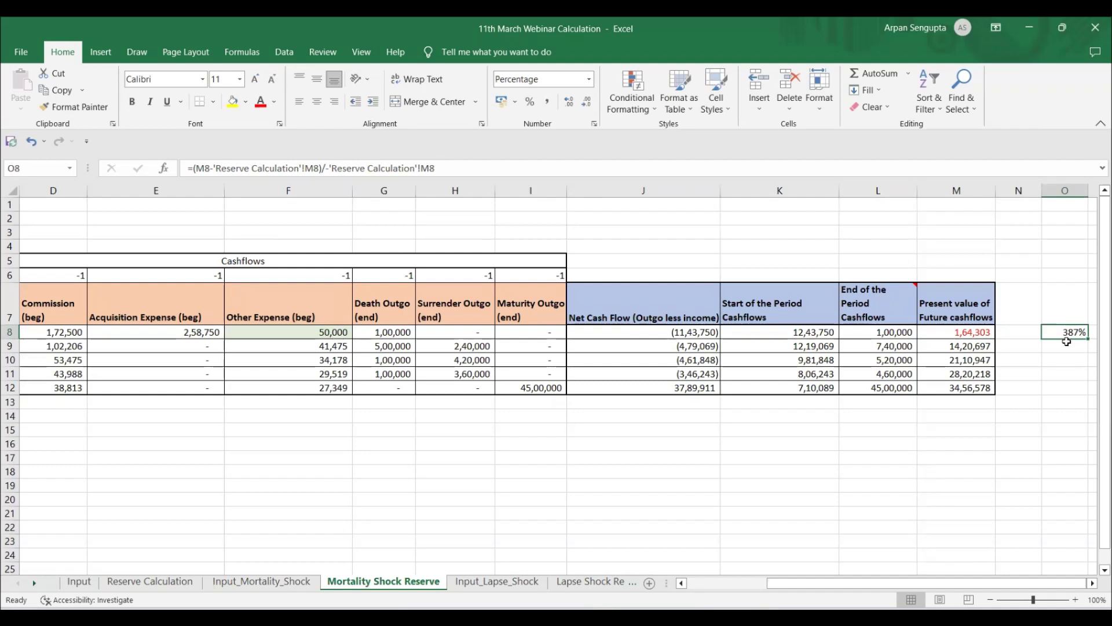
left_click(268, 582)
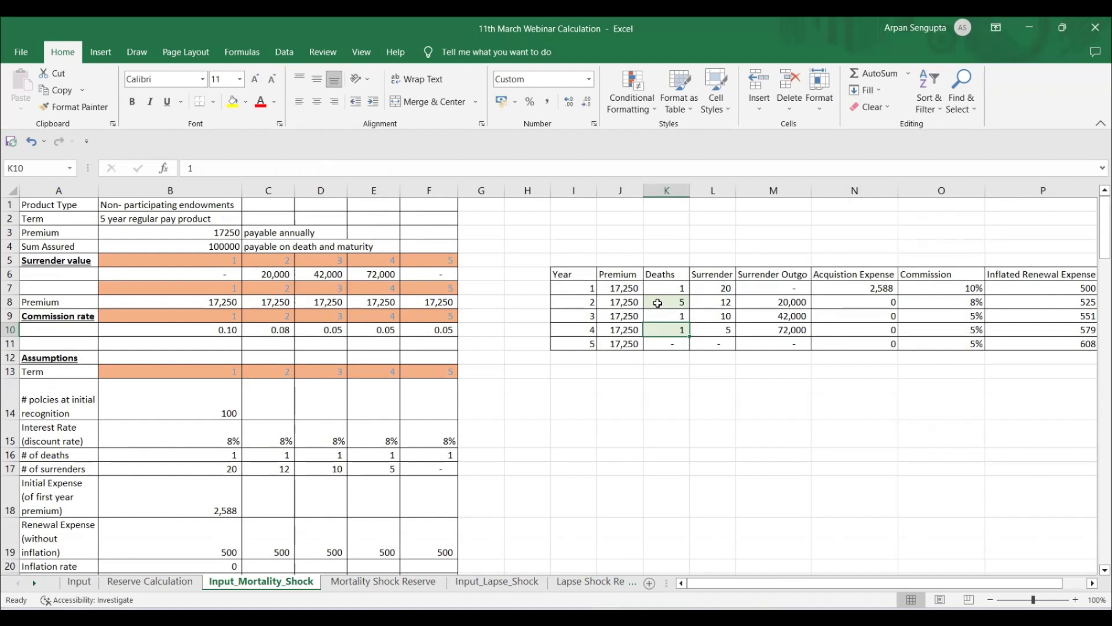
left_click(378, 582)
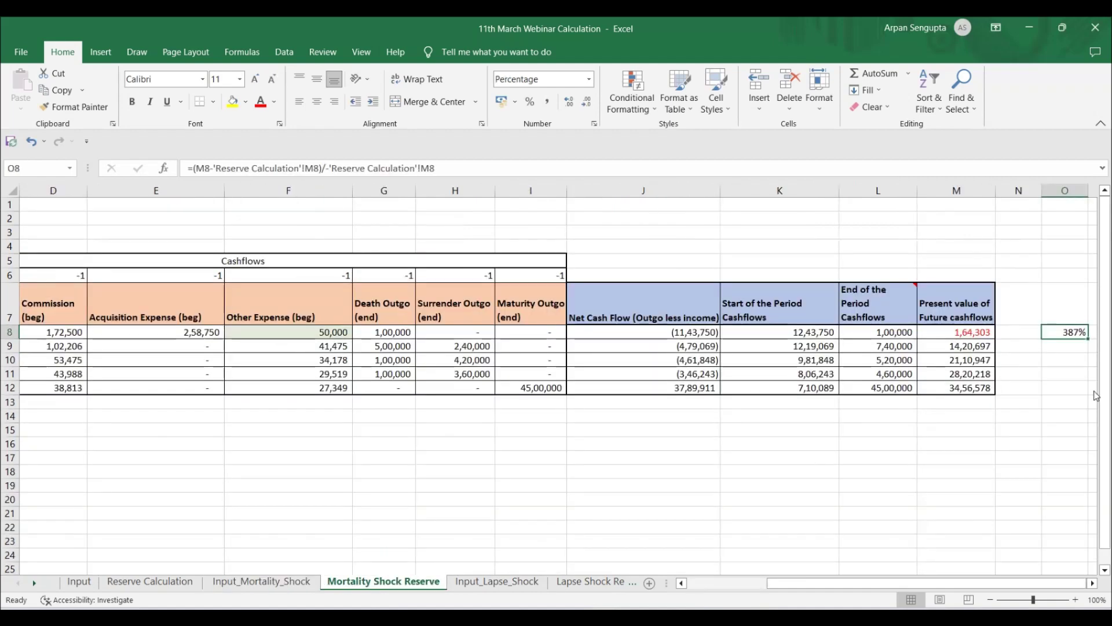
In N8 of Mortality Shock Reserve, roll the year 1 present value forward with interest using =M8*(Input_Mortality_Shock!Q7+1)
left_click(1014, 332)
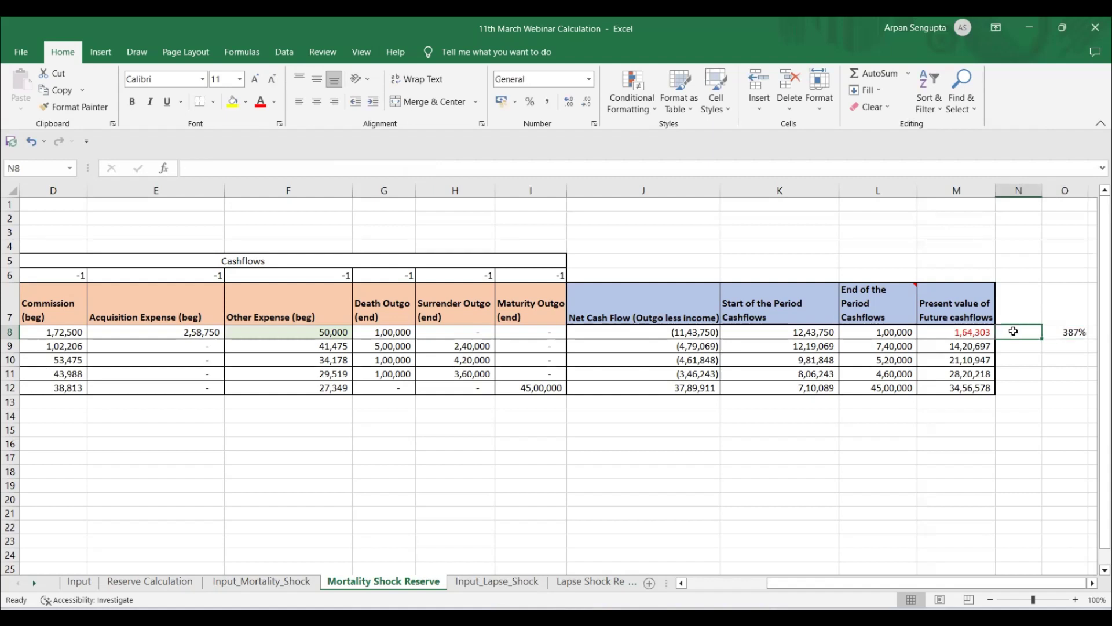
type("=")
key("Left")
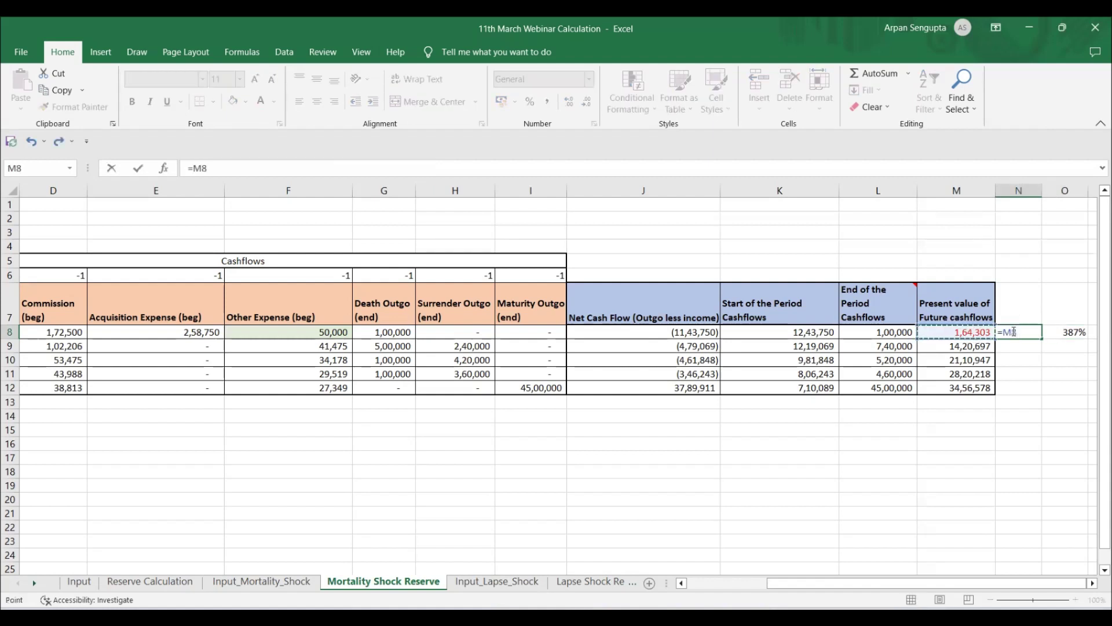
type("*(")
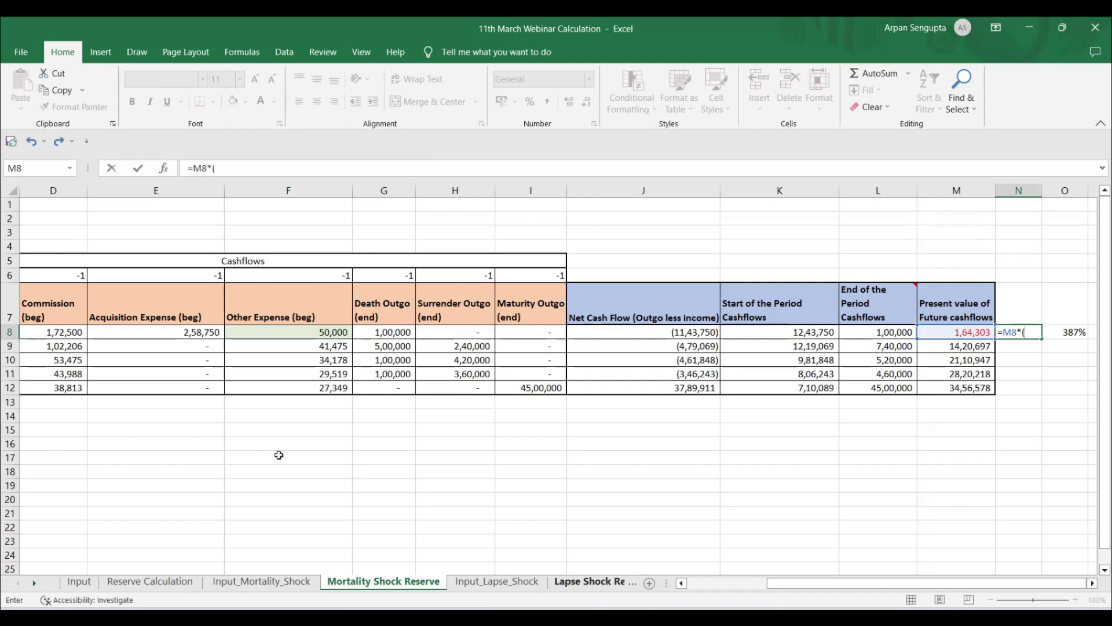
left_click(271, 582)
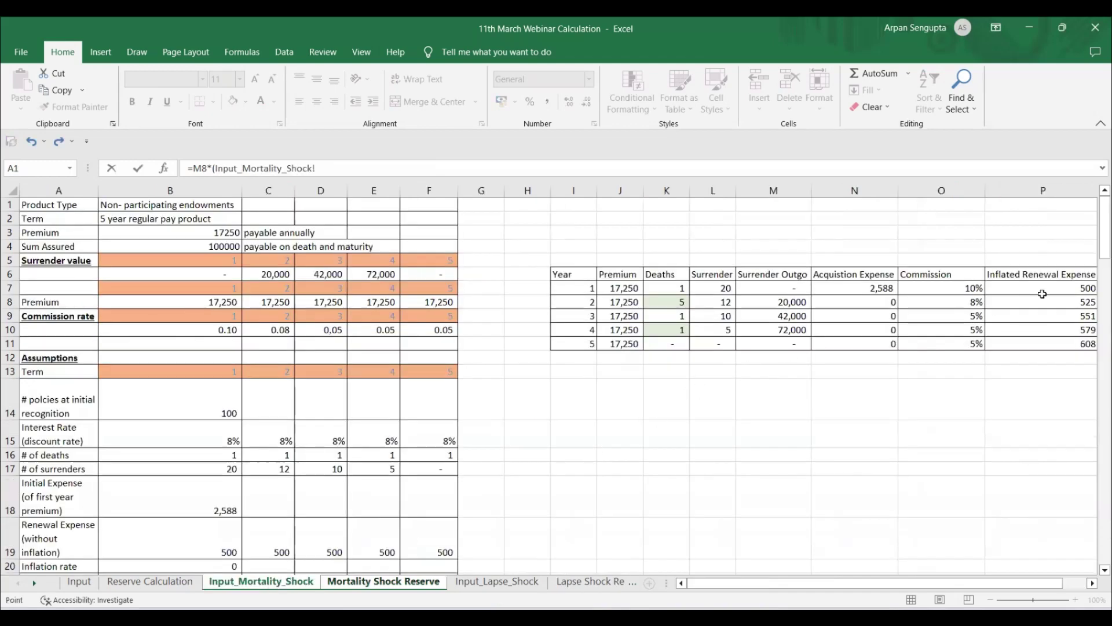
left_click(1041, 290)
key("Right")
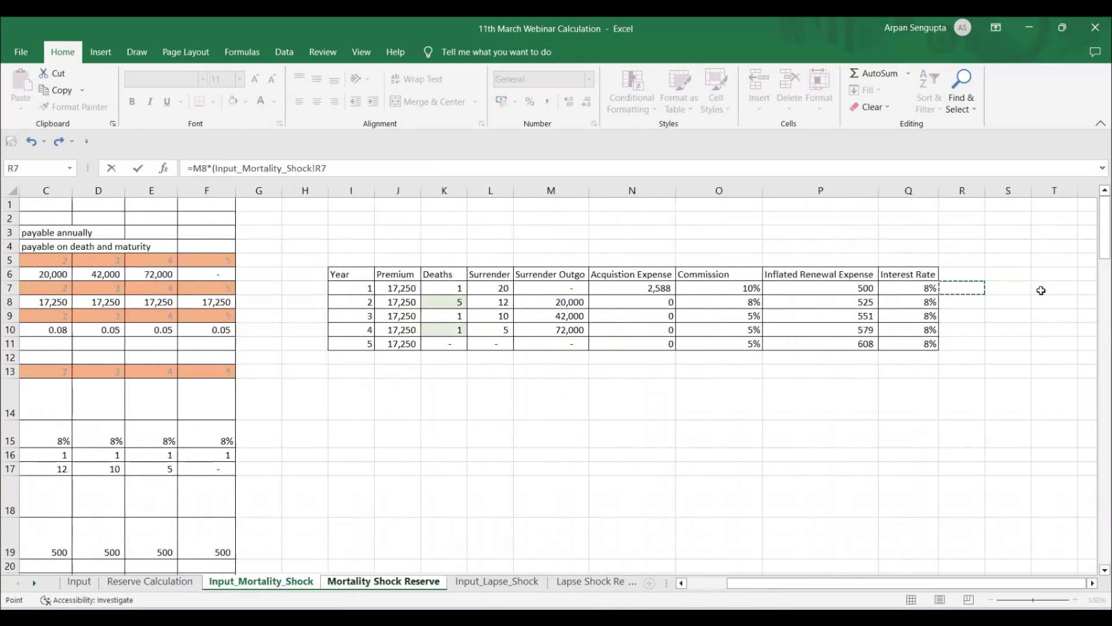
left_click(383, 169)
type("+1)")
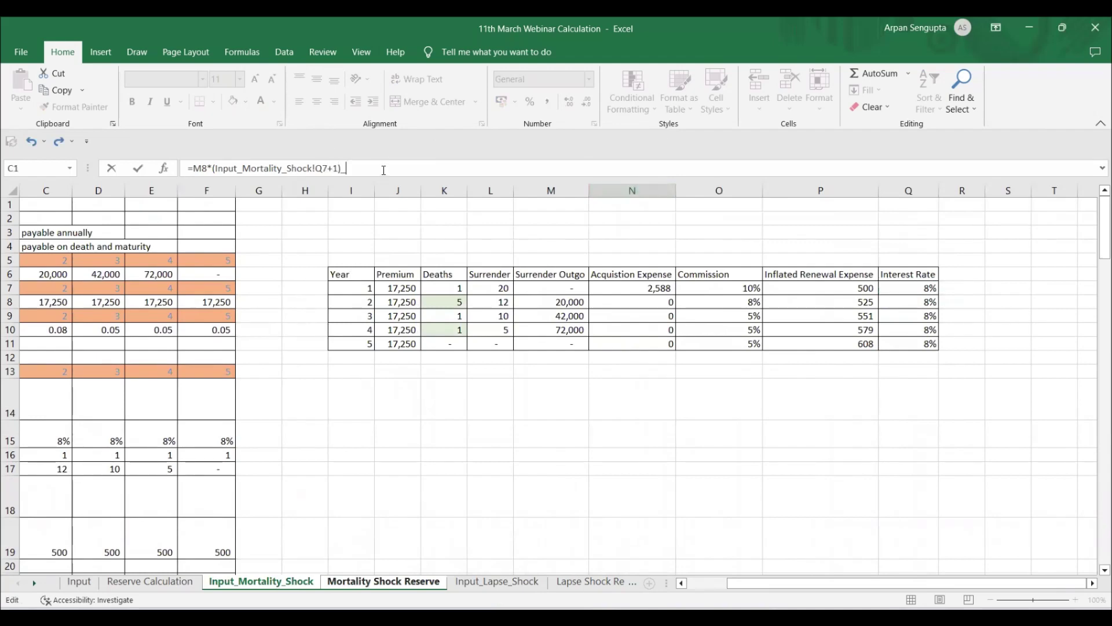
key("Return")
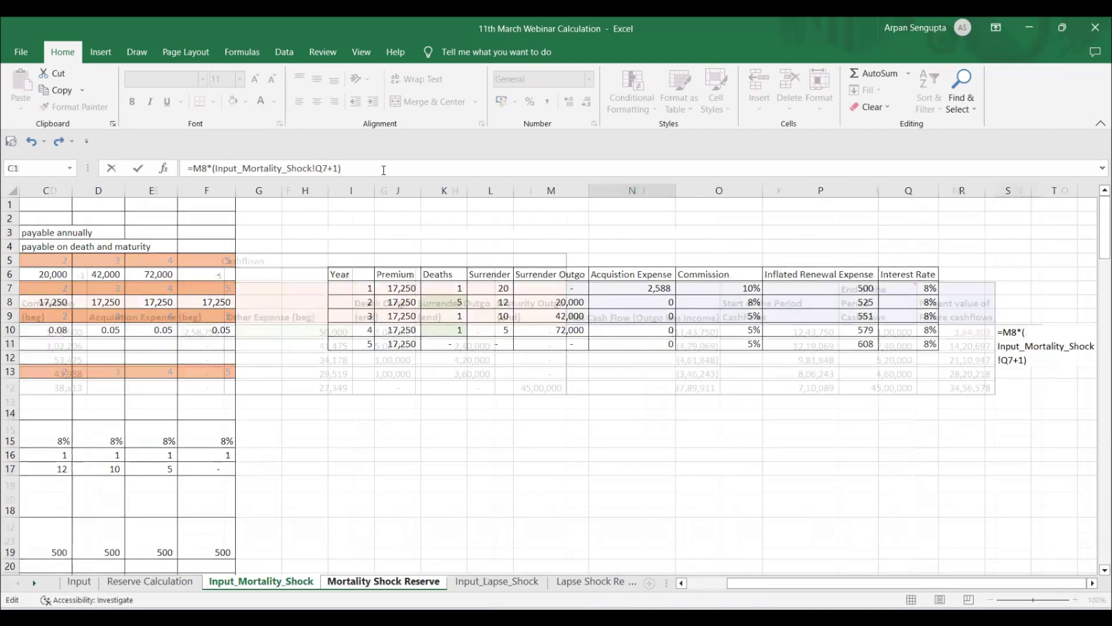
Copy the N8 formula into N9:N12 to cover the remaining policy years
key("ctrl+c")
key("shift+Down")
key("shift+Down")
key("shift+Down")
key("shift+Down")
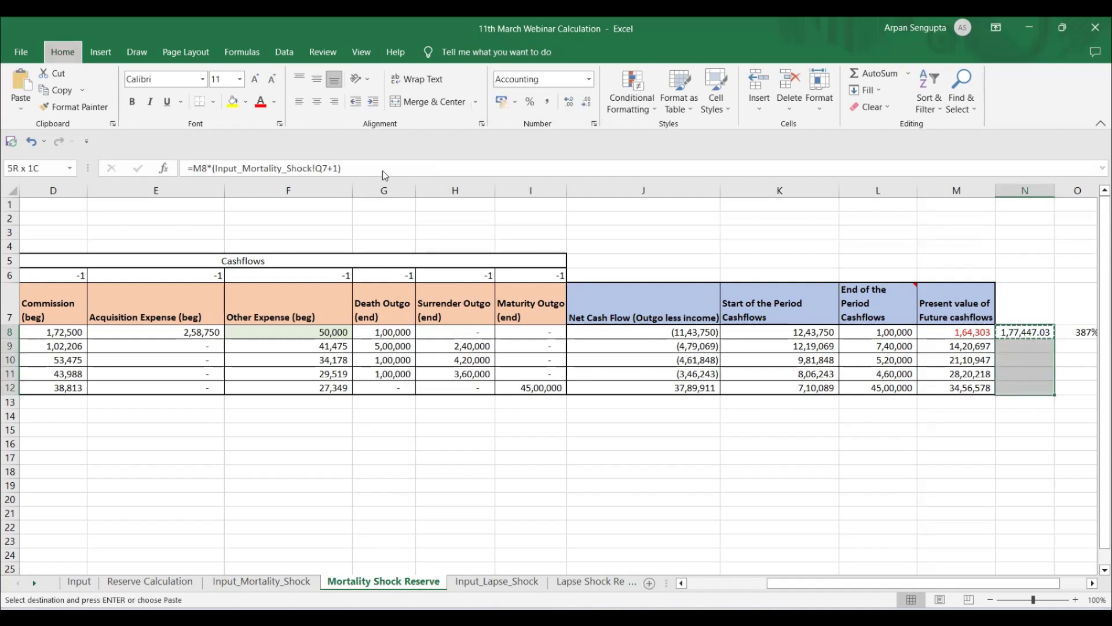
key("ctrl+alt+v")
key("Return")
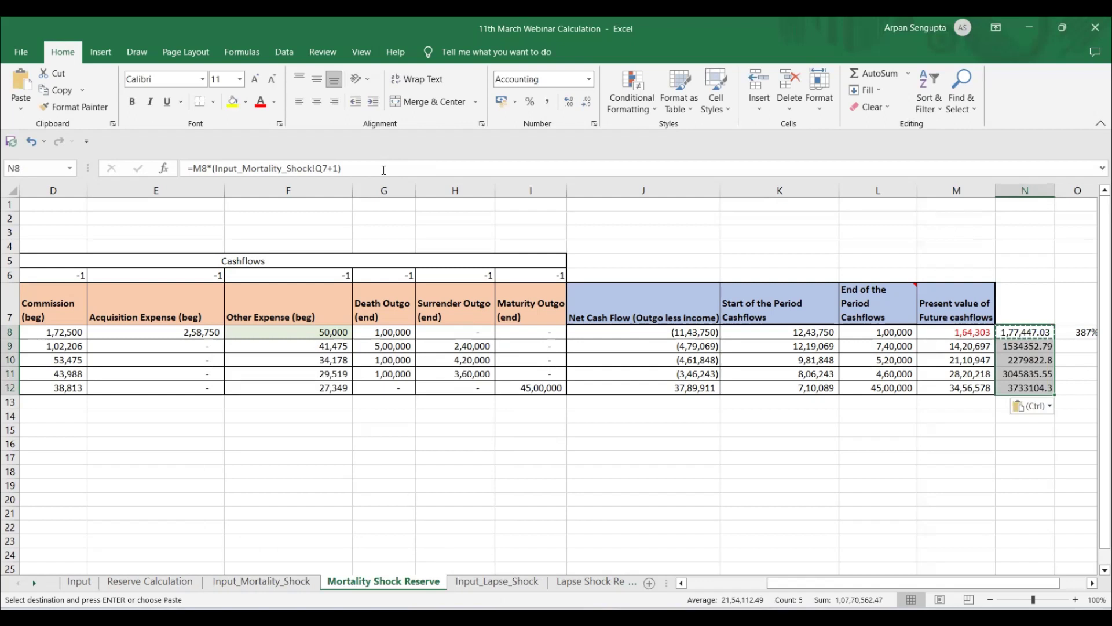
key("Escape")
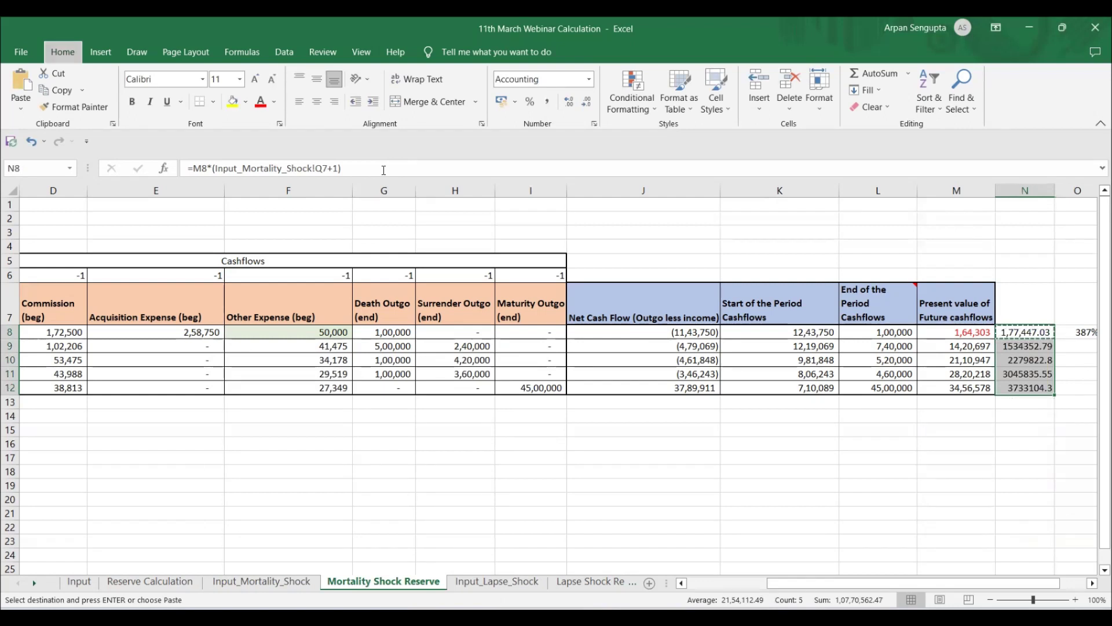
Format N8:N12 with thousands separators and no decimals, and select N8
key("ctrl+shift+1")
key("alt+h")
key("9")
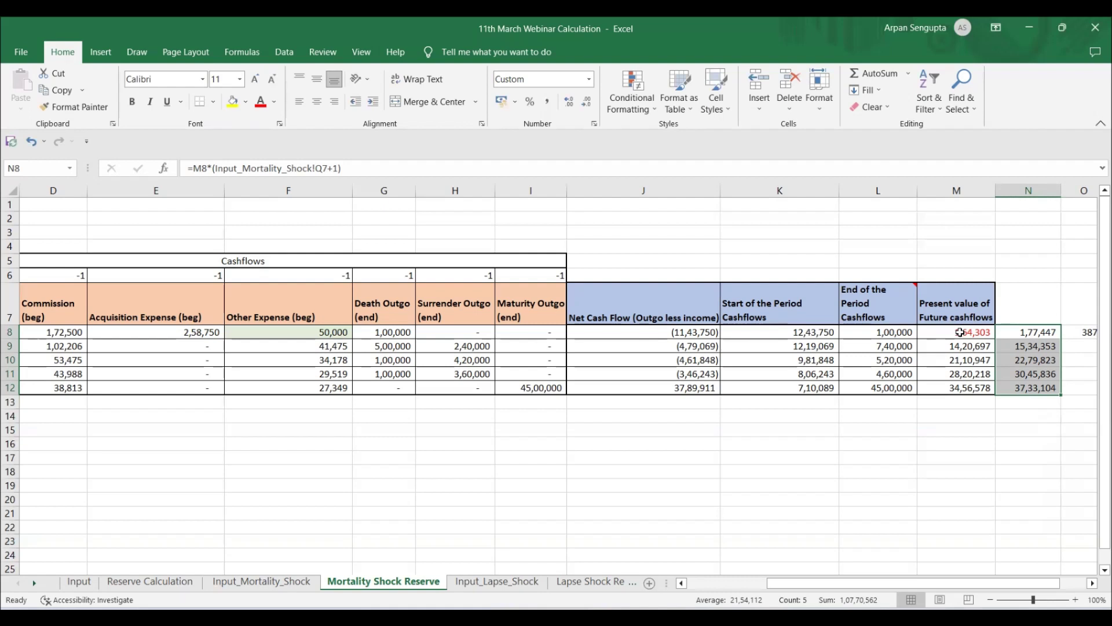
left_click(1024, 333)
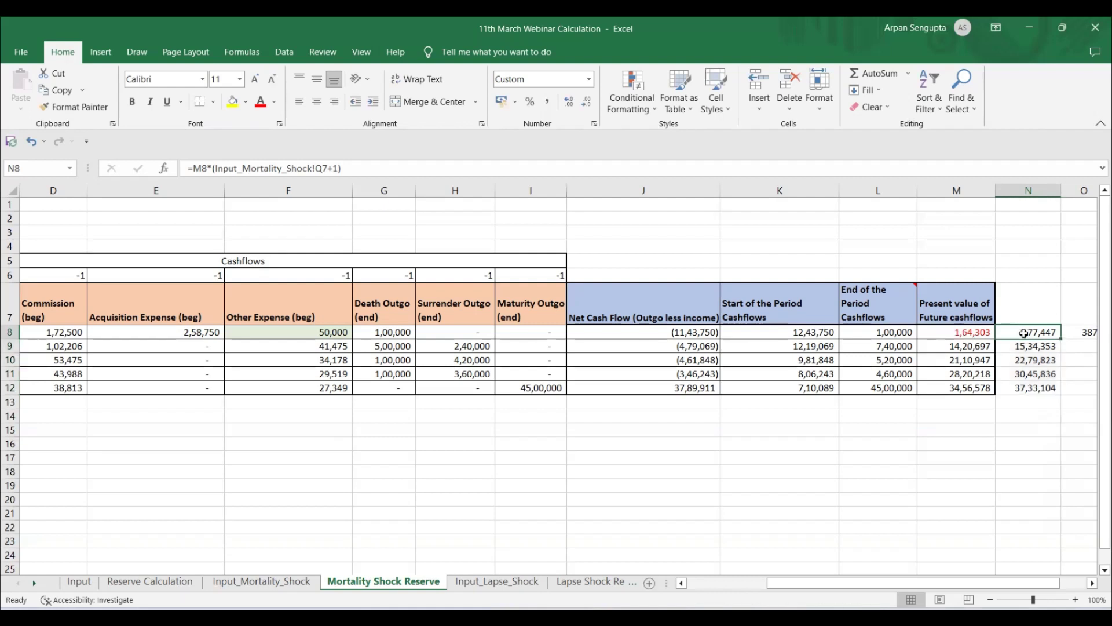